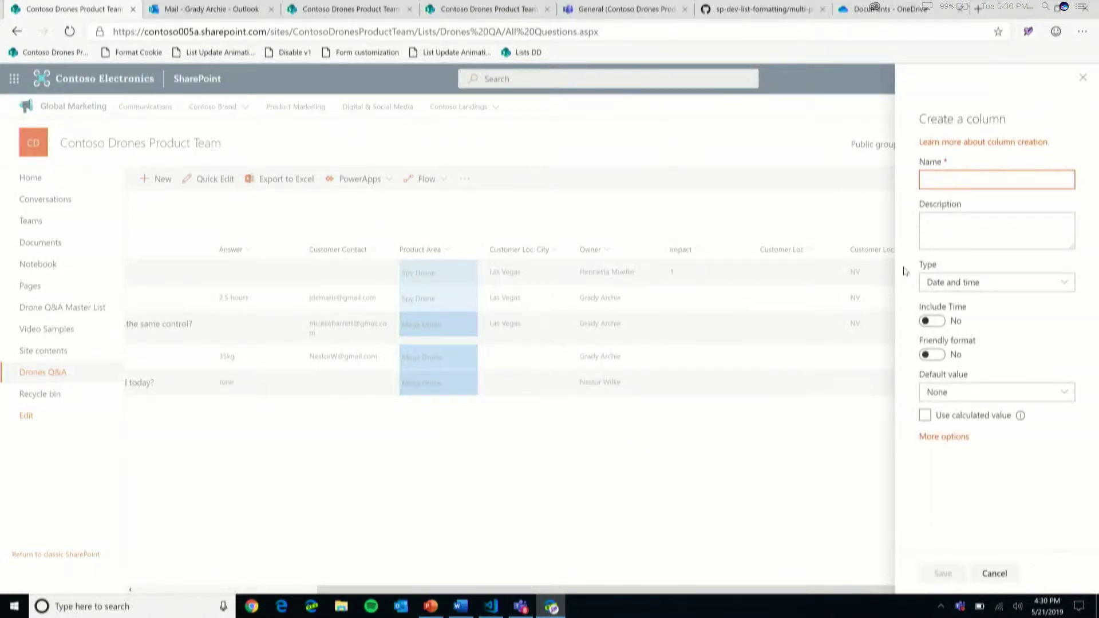
Step: Name the new date and time column "Answer By"
text(Answer By)
key(BackSpace)
key(BackSpace)
key(BackSpace)
key(BackSpace)
text(r By)
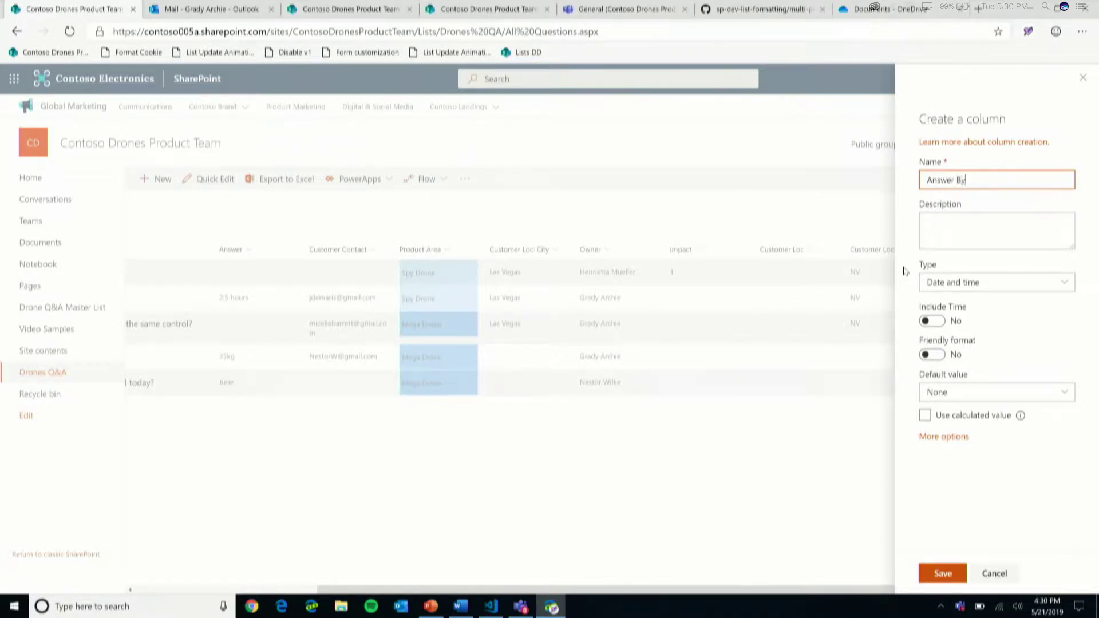
key(Tab)
key(Tab)
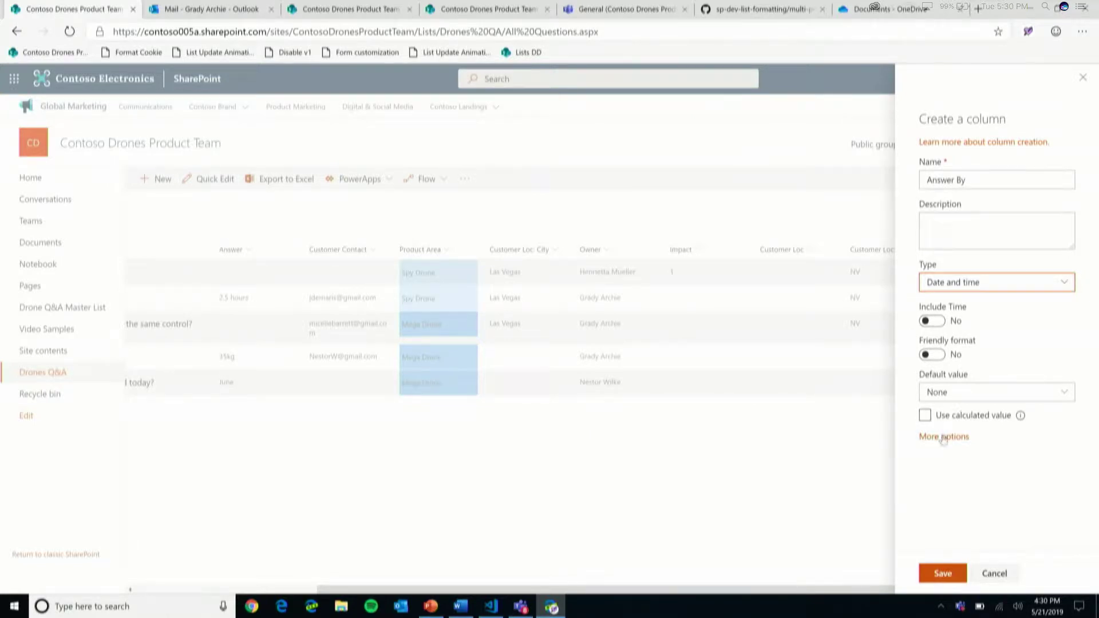
Step: Give the Answer By column a specific default date of 5/23/2019 and save the column
click(981, 392)
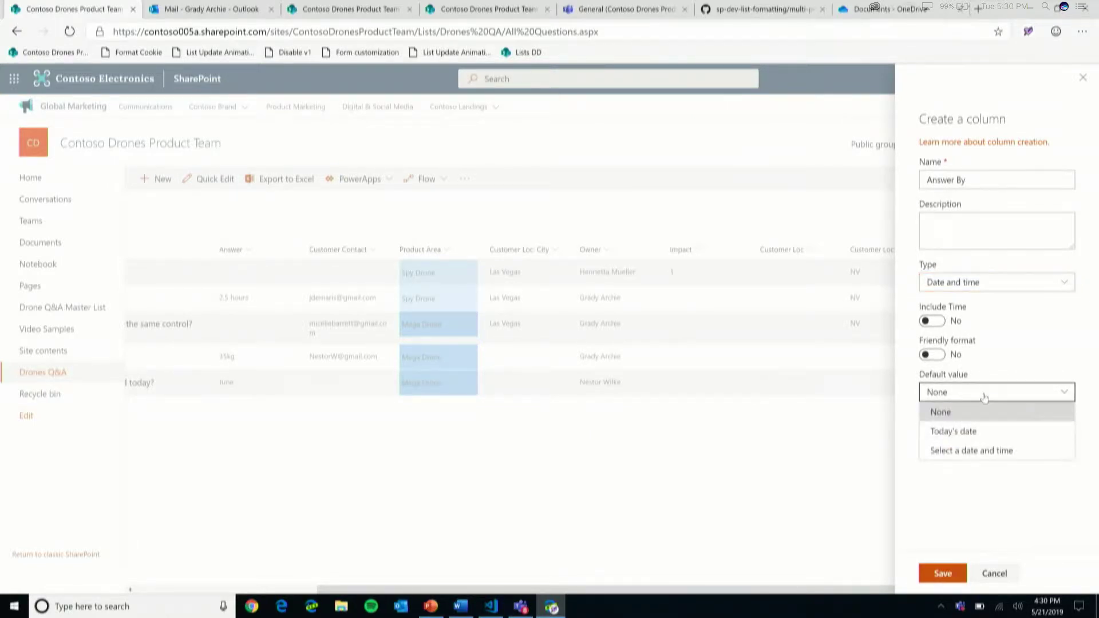
click(973, 452)
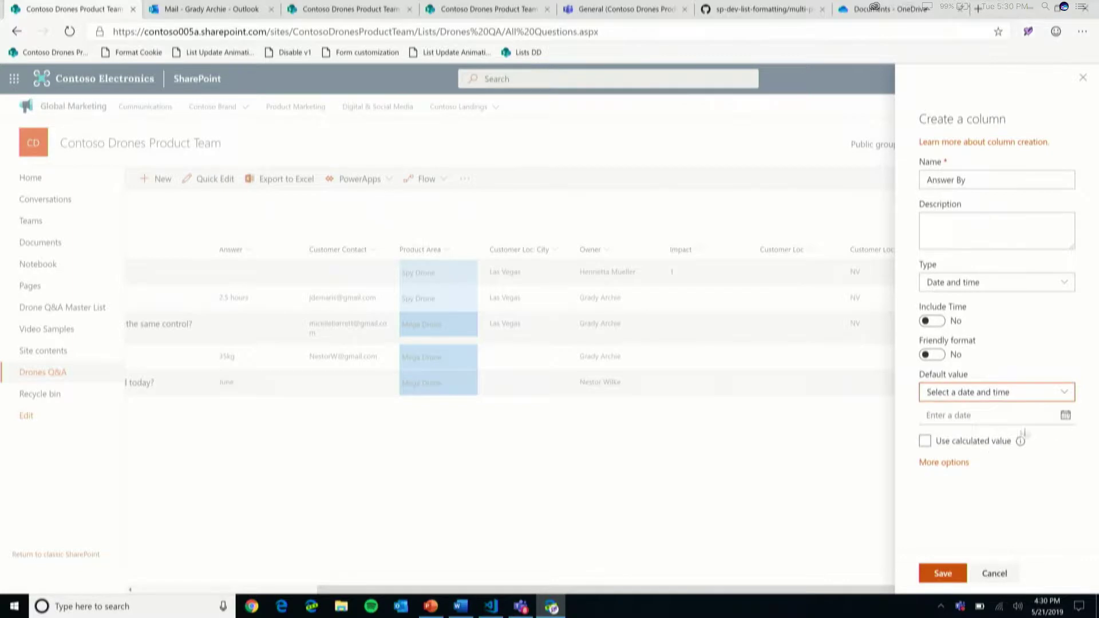
click(1065, 417)
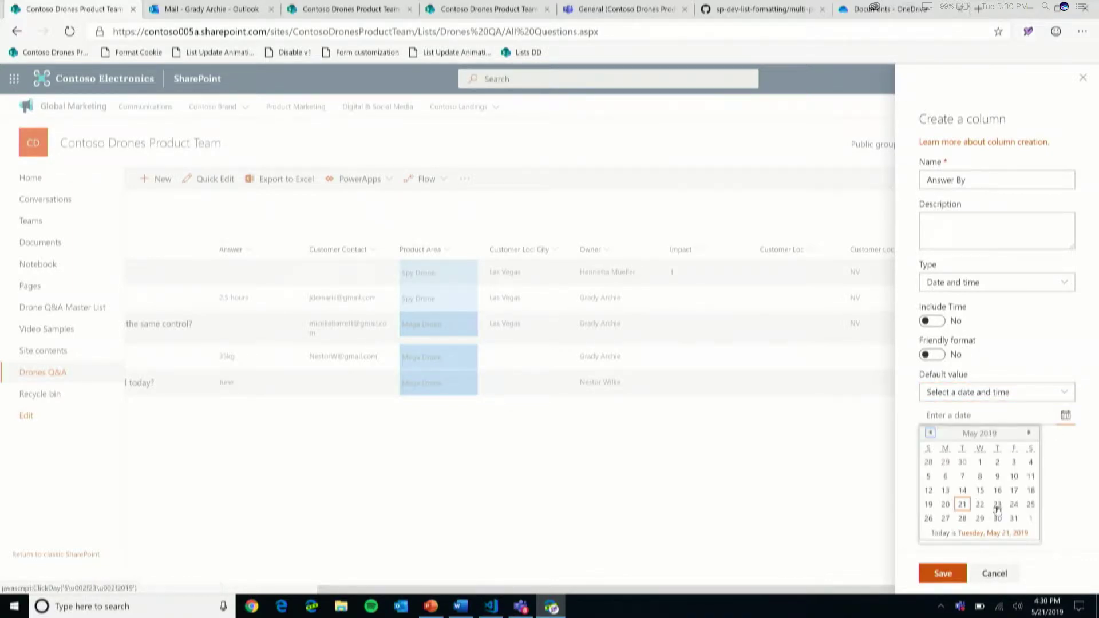
click(997, 505)
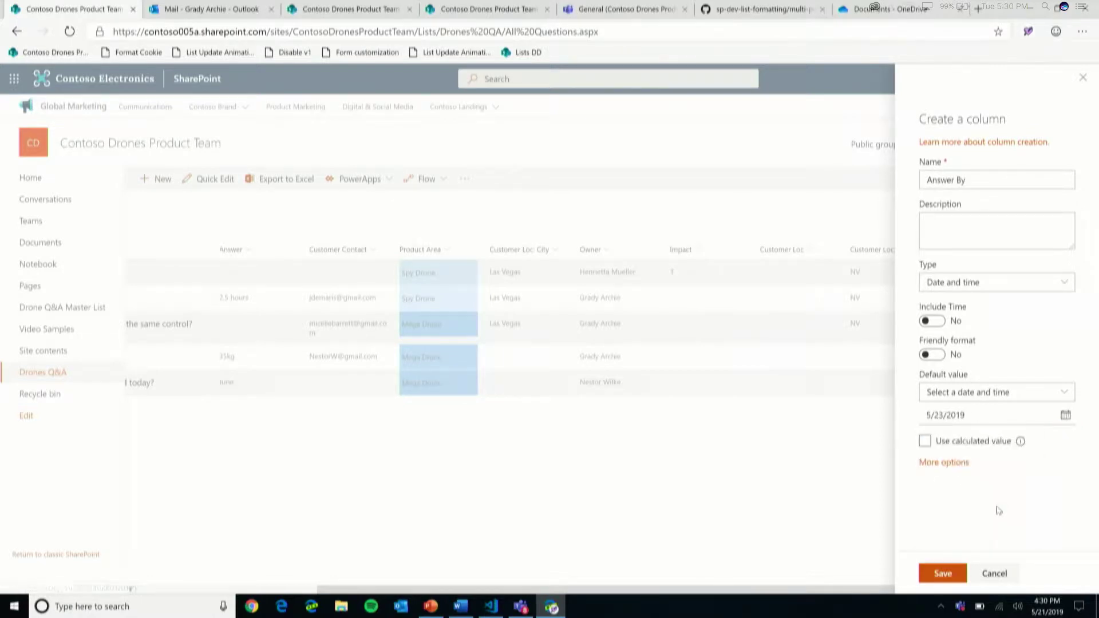
click(943, 573)
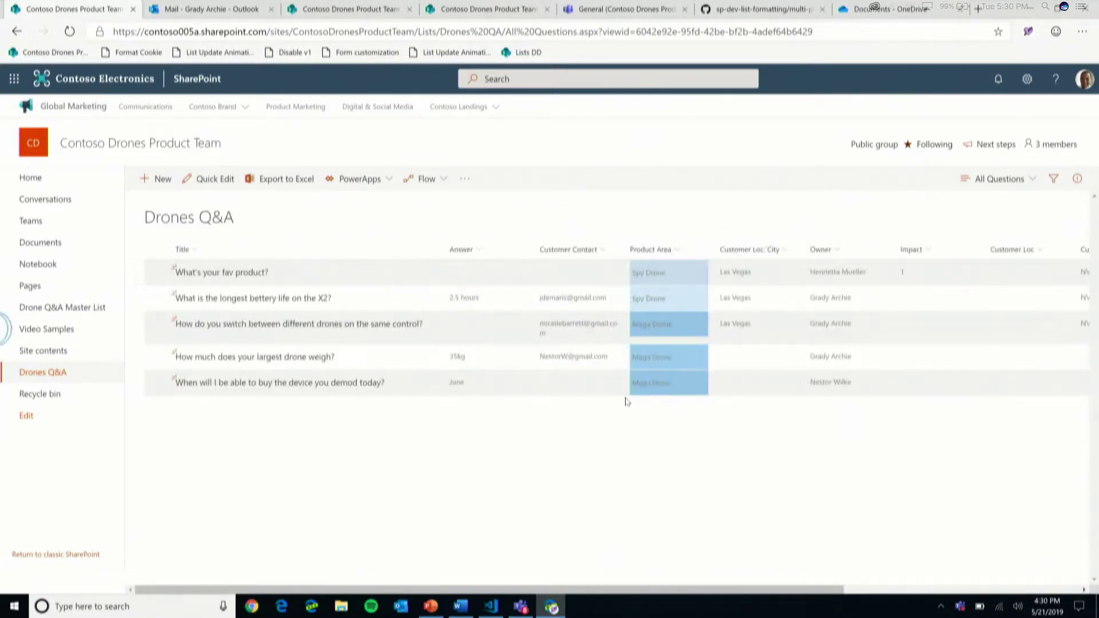
Step: Set the Answer By date of the question "What is the longest bettery life on the X2?" to 5/22/2019
click(781, 295)
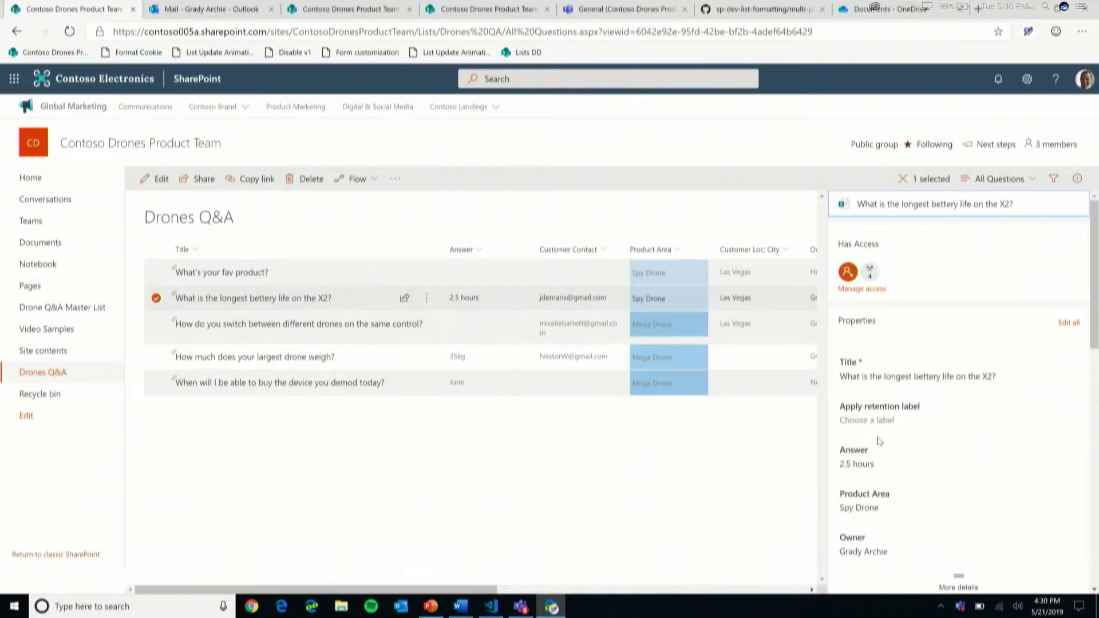
scroll(896, 469, down, 3)
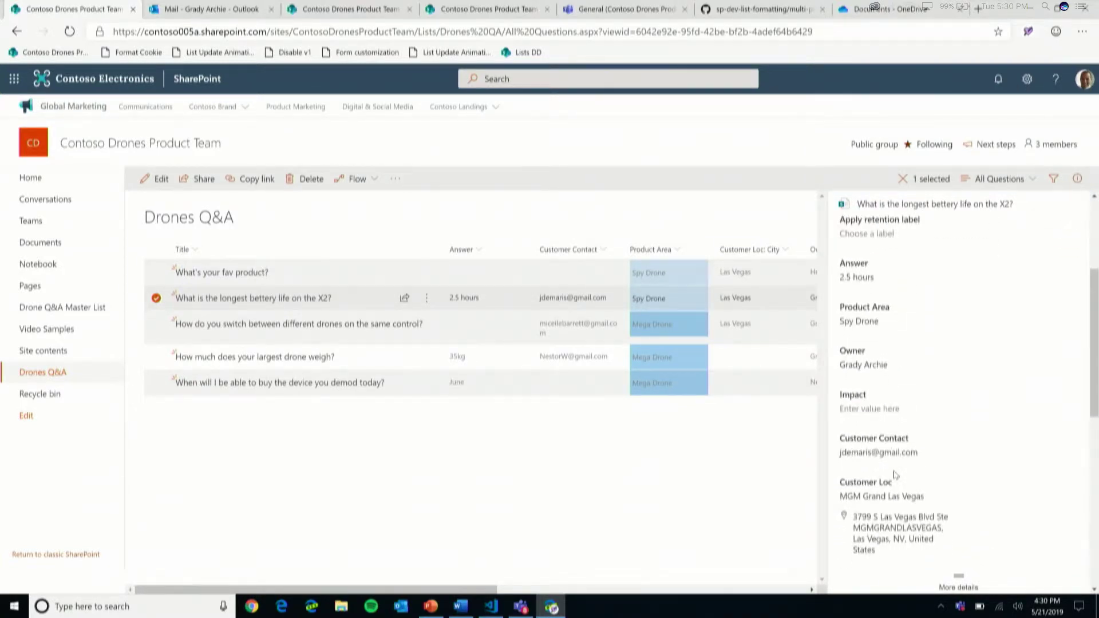
scroll(896, 474, down, 5)
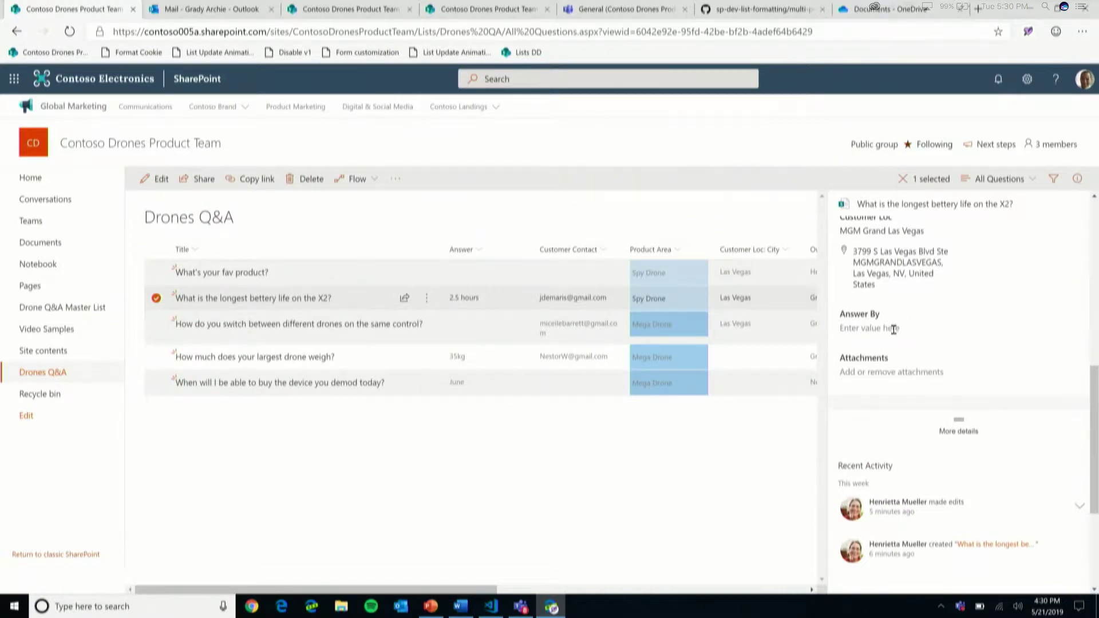
click(893, 329)
click(1068, 332)
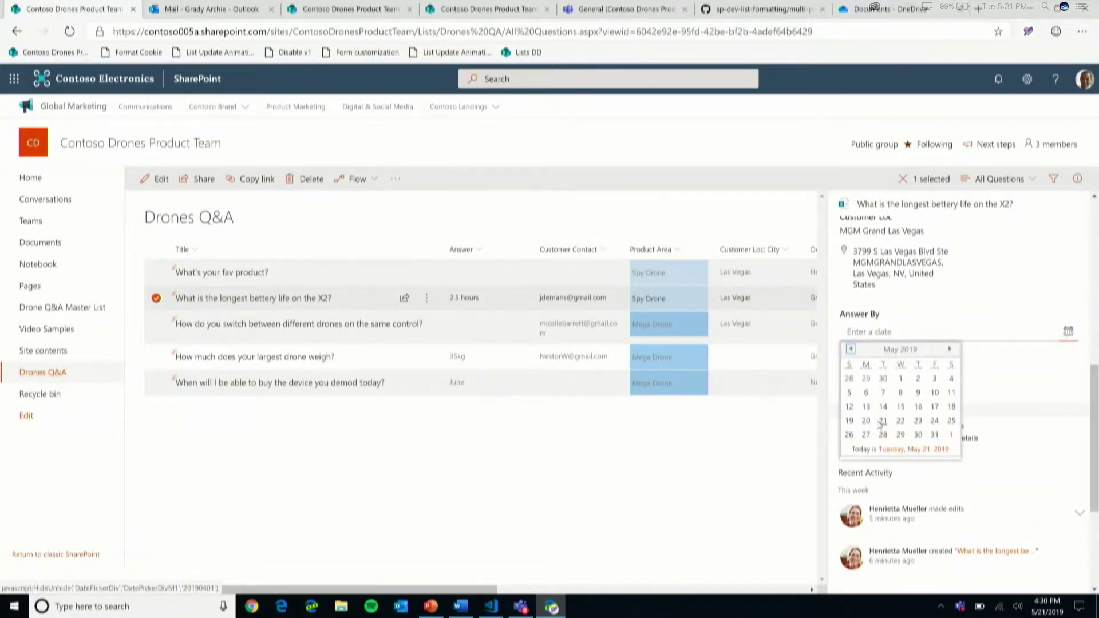
click(901, 422)
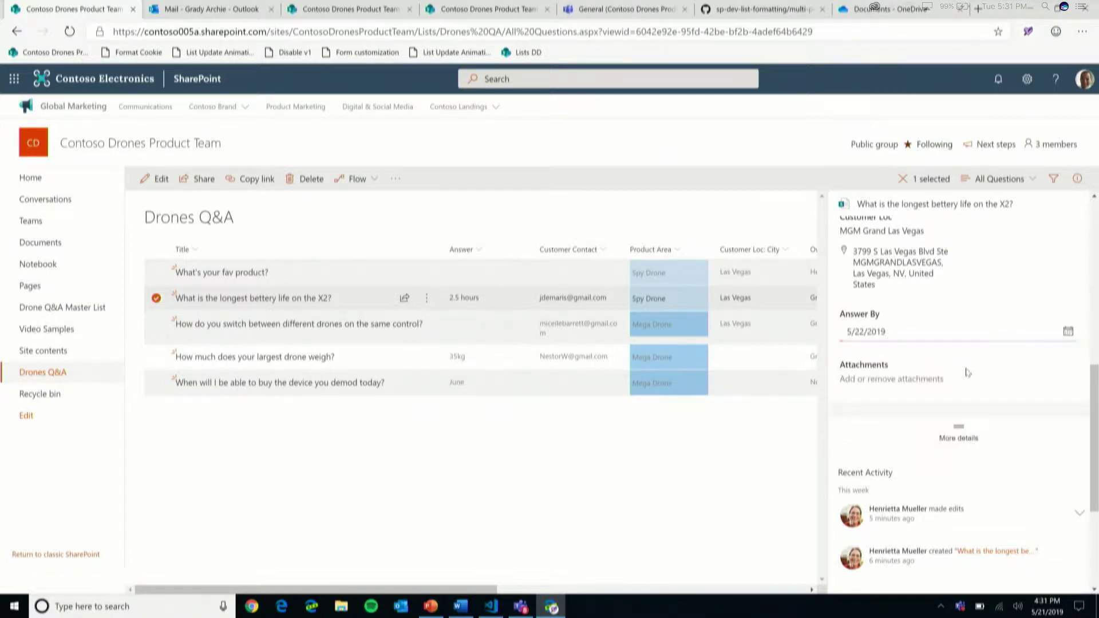
Step: Set Answer By to 5/24/2019 for the question about switching between different drones on the same control, and close its details
scroll(760, 336, right, 3)
click(760, 325)
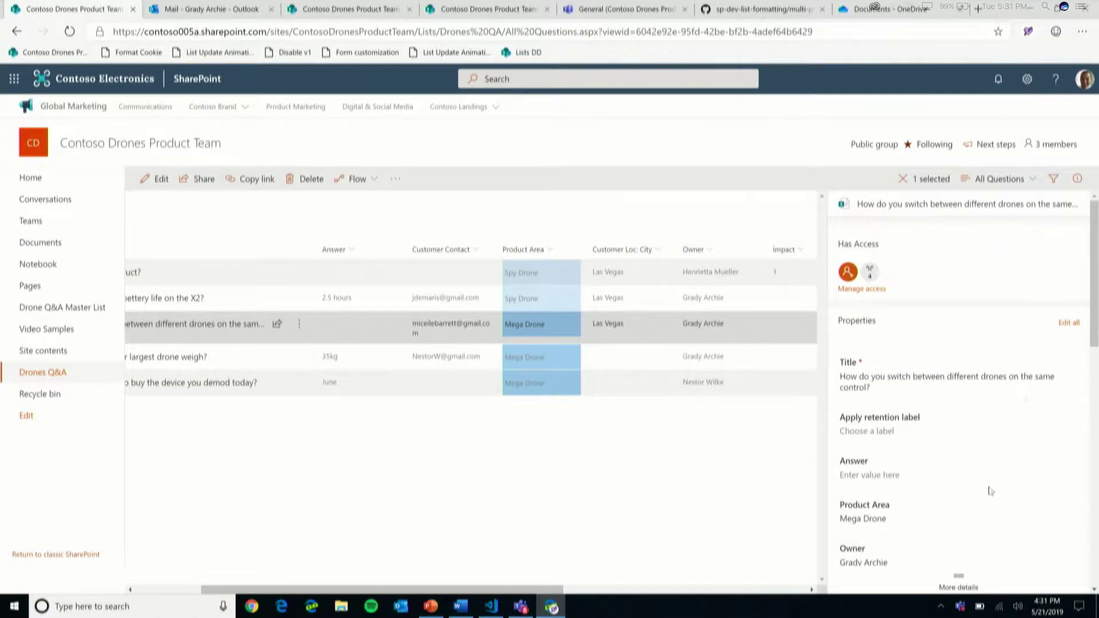
scroll(990, 490, down, 6)
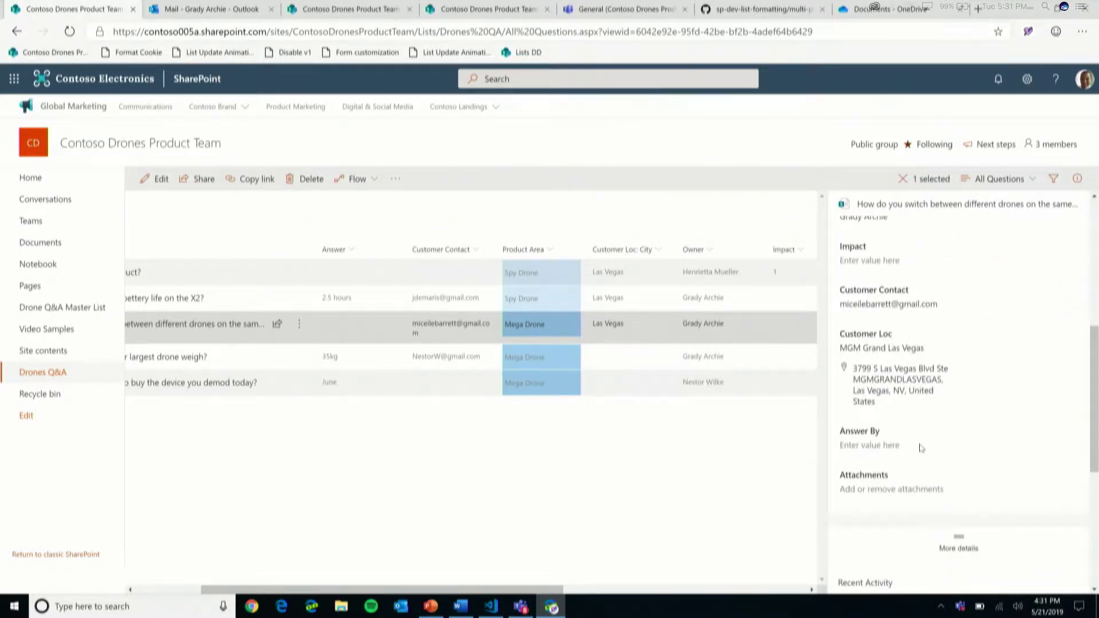
click(921, 447)
click(1068, 450)
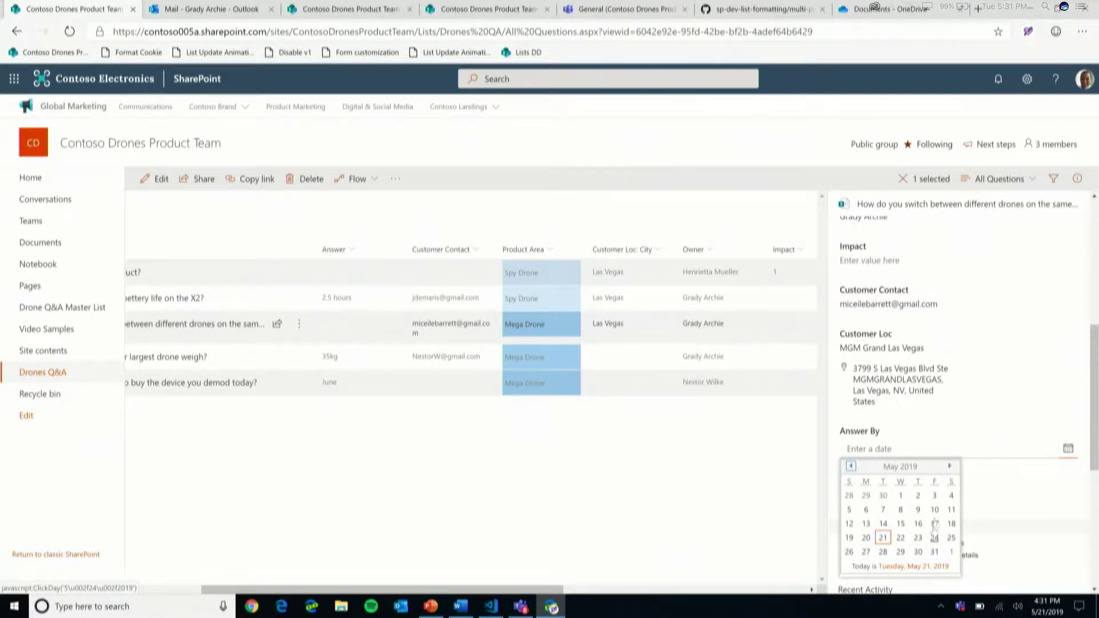
click(934, 538)
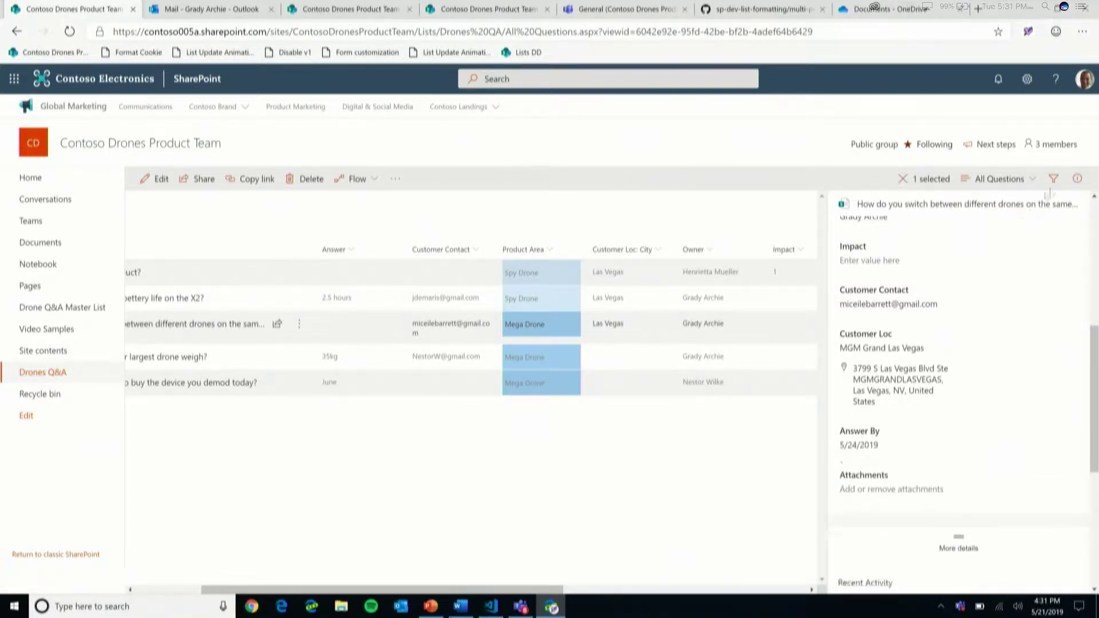
click(1078, 179)
Step: Add a Yes/No column named "Customer Contacted?" with a default value of No
scroll(834, 432, right, 3)
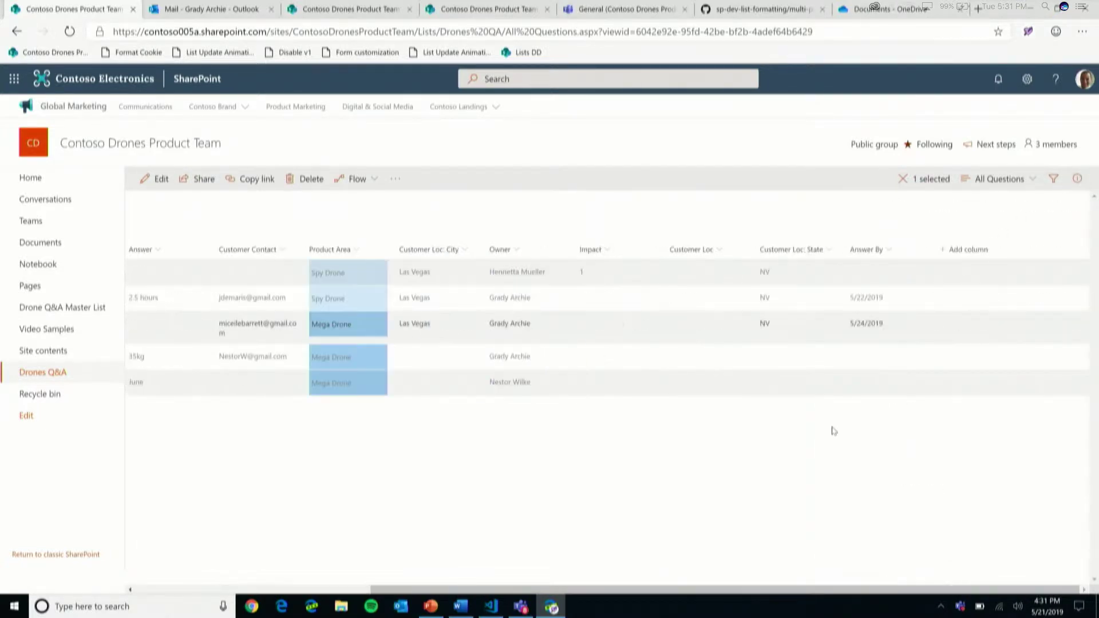
click(947, 251)
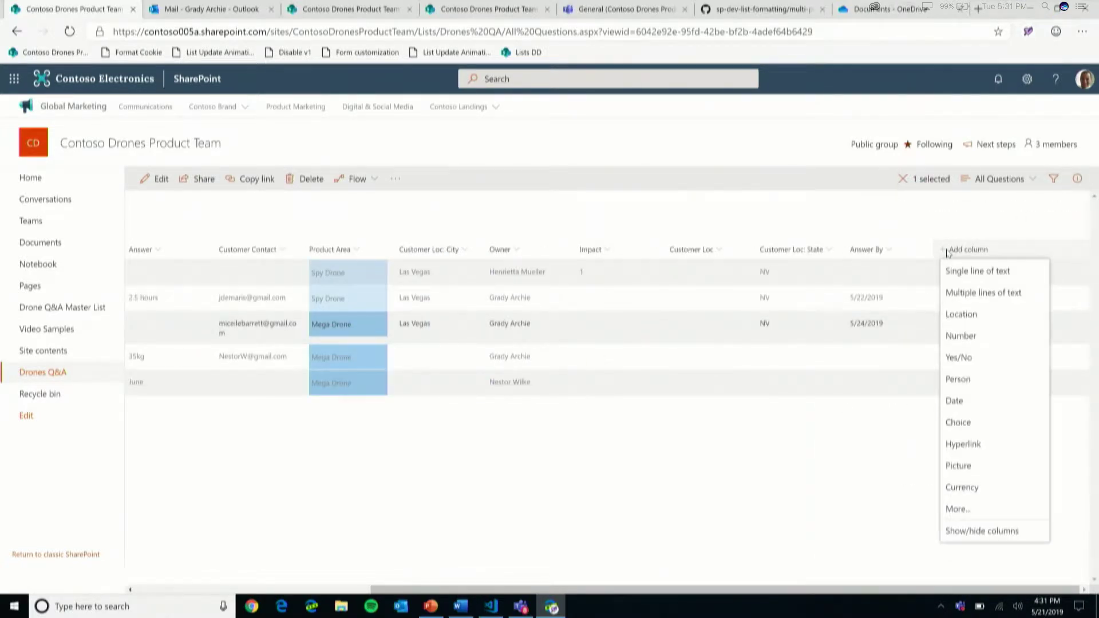
click(949, 360)
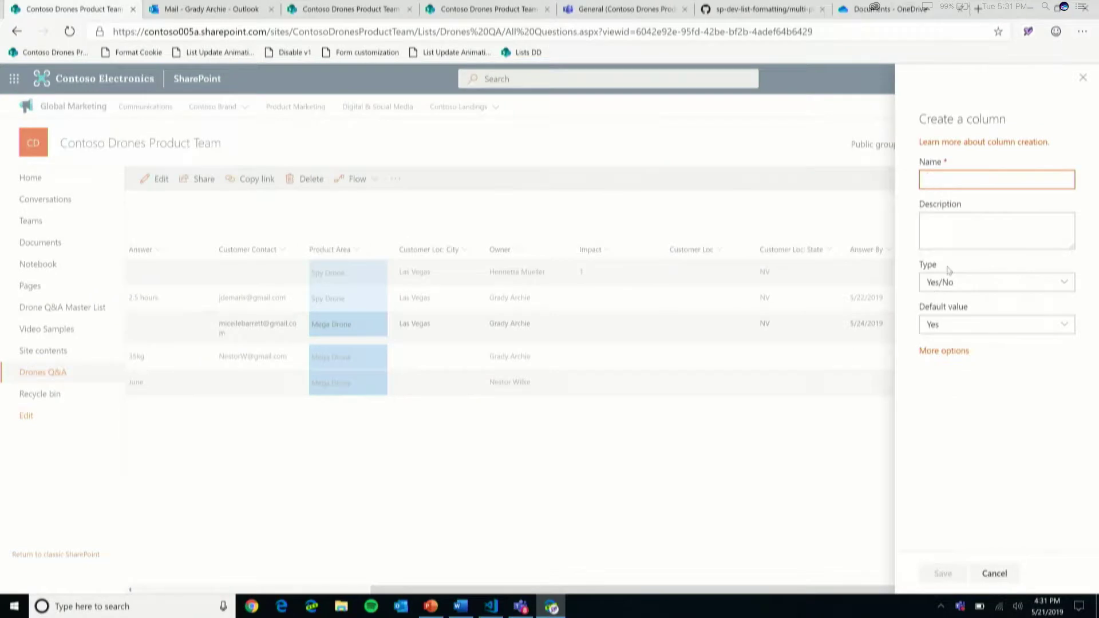
text(Customer )
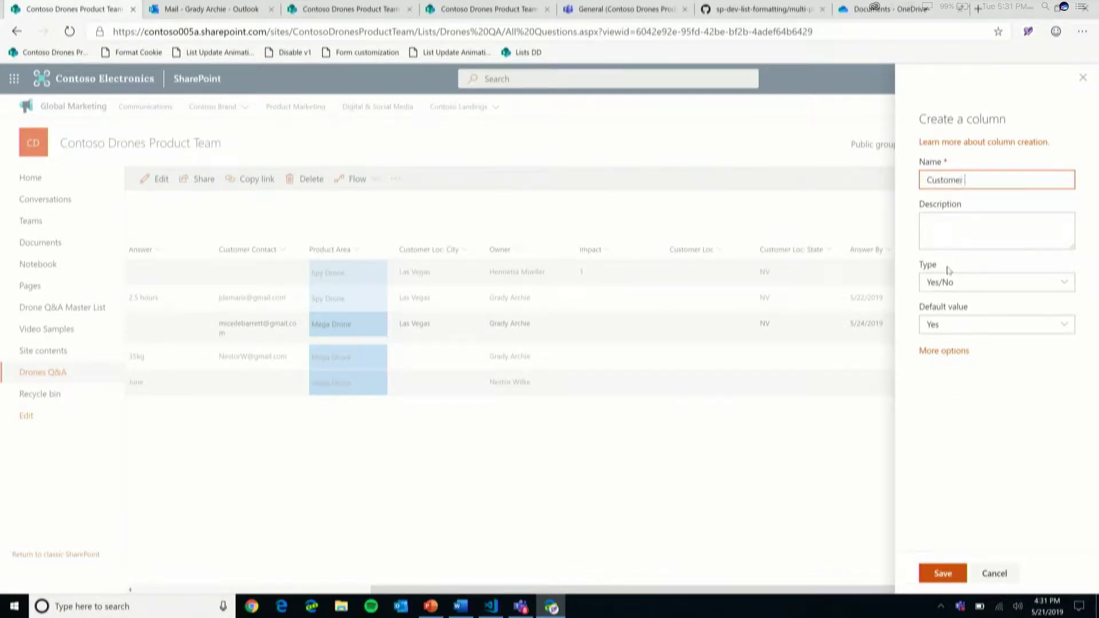
text(Contacted?)
key(Tab)
click(973, 325)
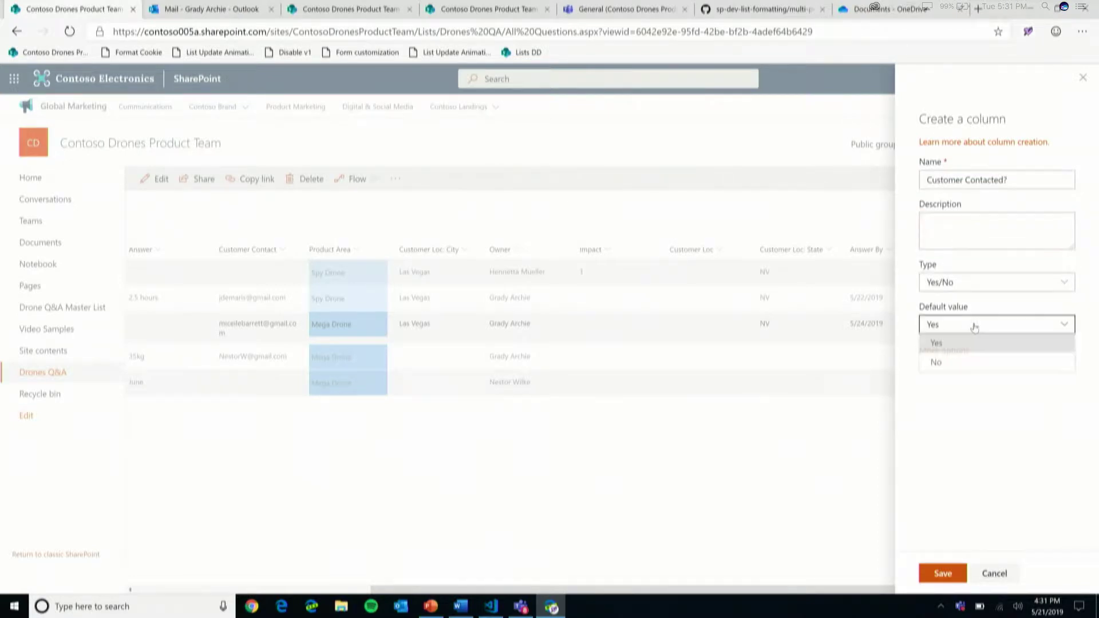
click(949, 363)
click(939, 575)
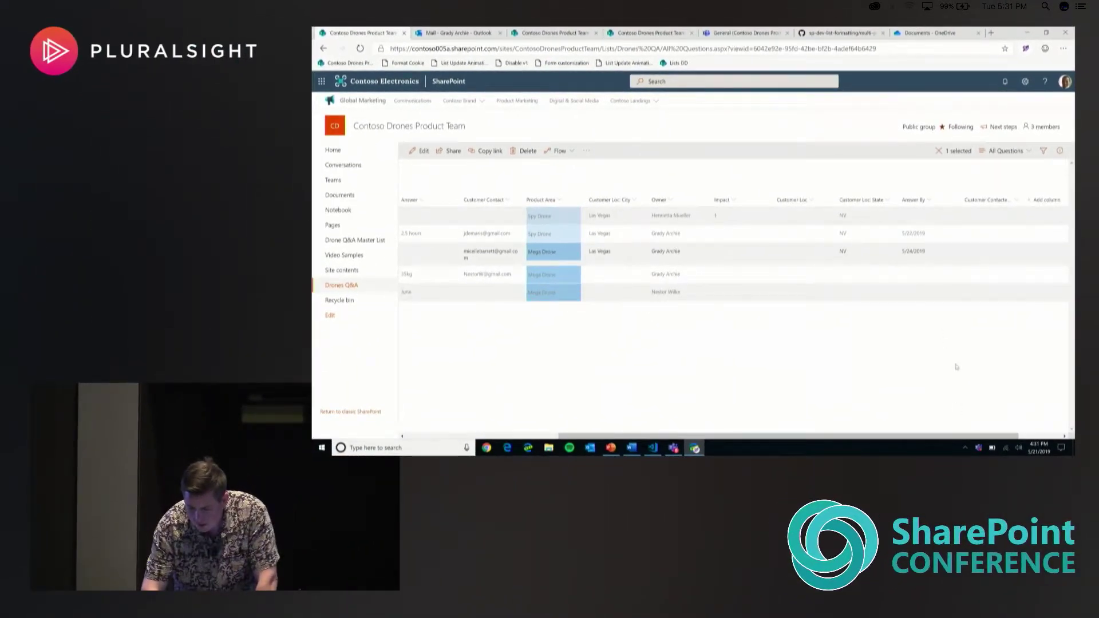
Step: Clear the item selection and create an Answer By reminder flow named "Bug my team please!" that reminds 1 day in advance
click(940, 152)
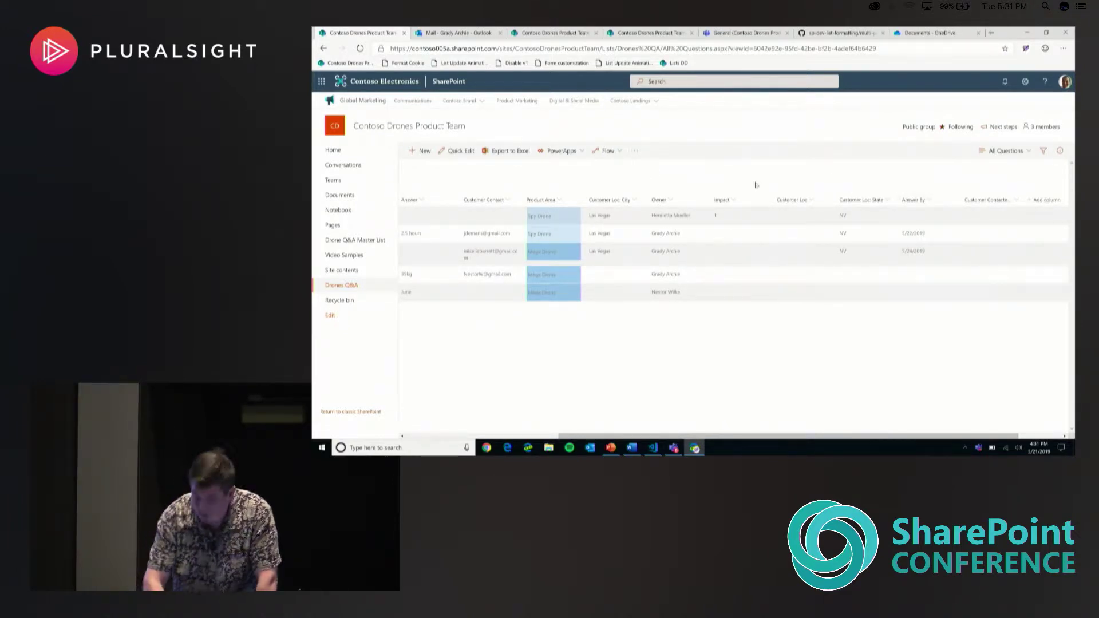
click(605, 152)
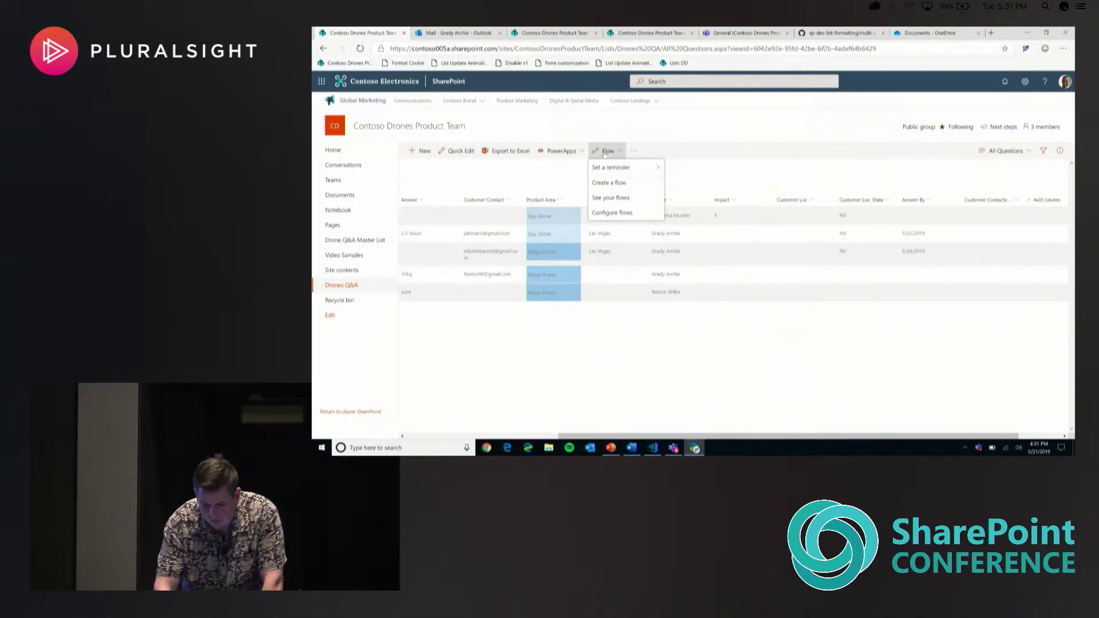
mouse_move(606, 167)
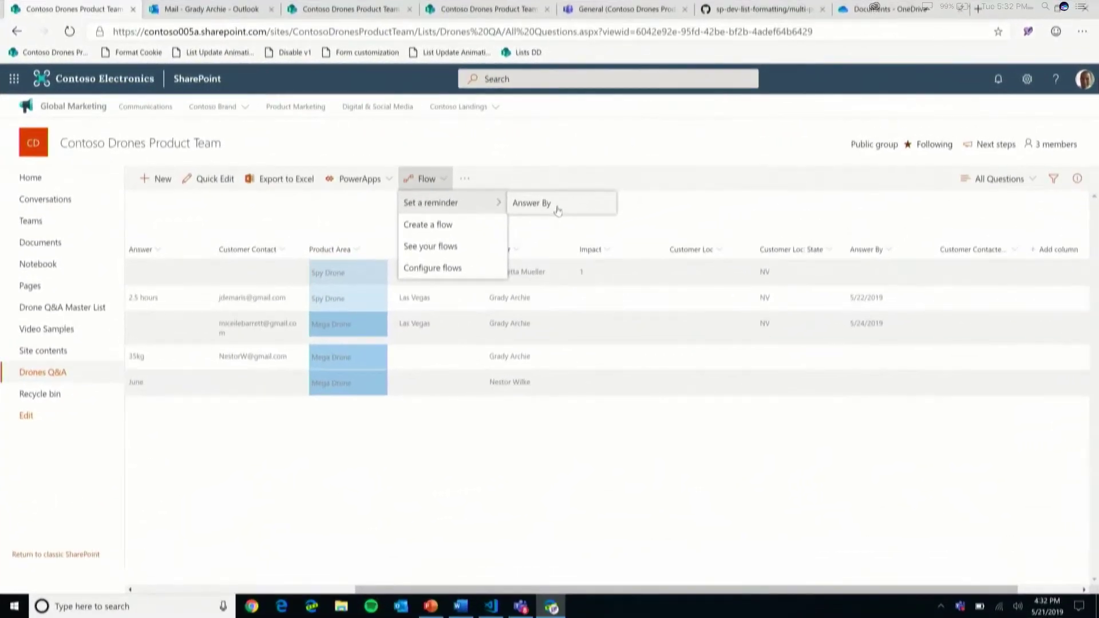
click(558, 211)
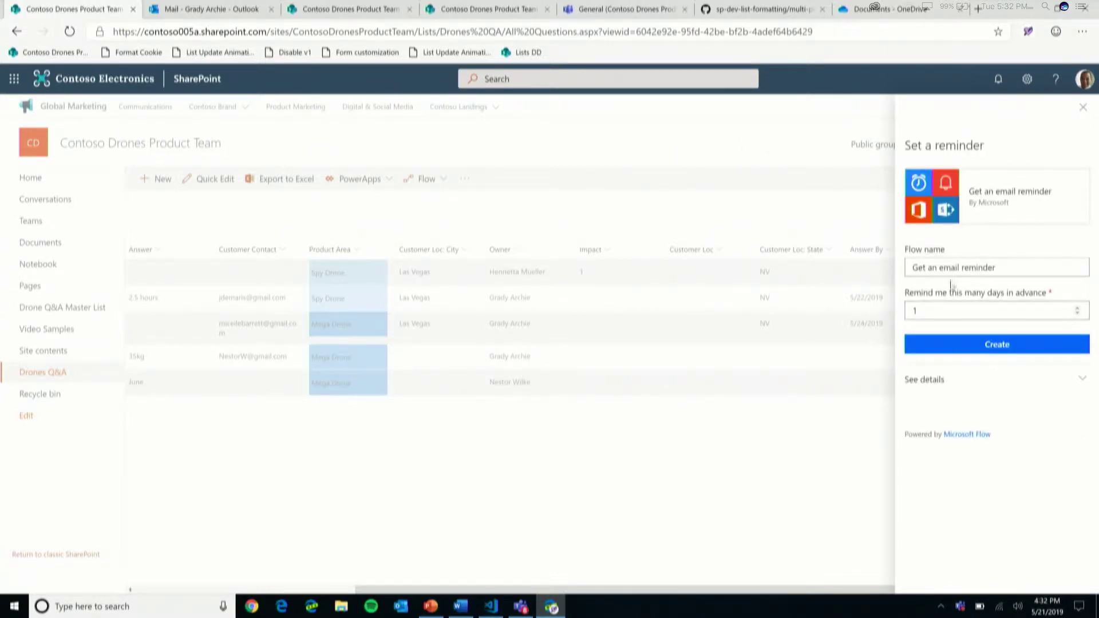
triple_click(963, 265)
text(Bug my team please!)
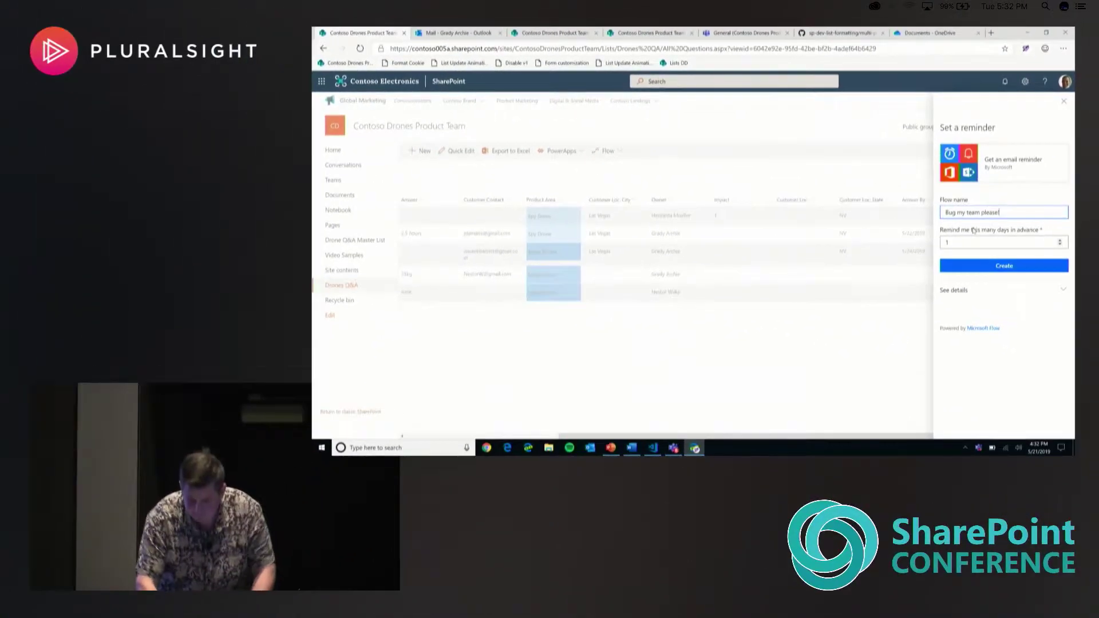
click(981, 266)
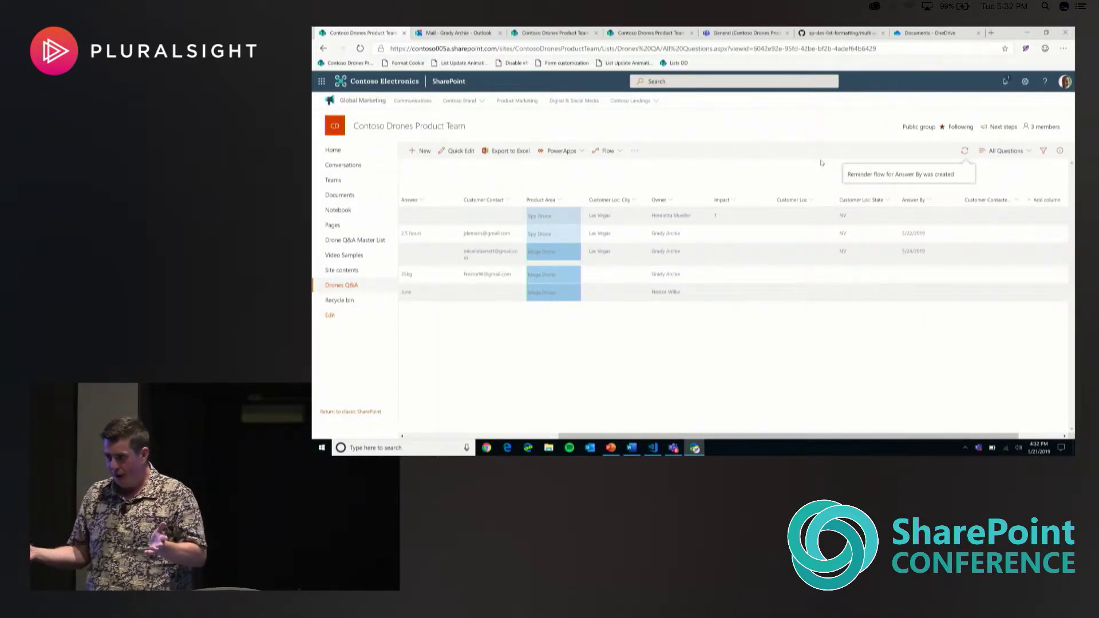
Step: Go to the list of existing flows in Microsoft Flow and open "Bug my team please!" for editing
click(614, 158)
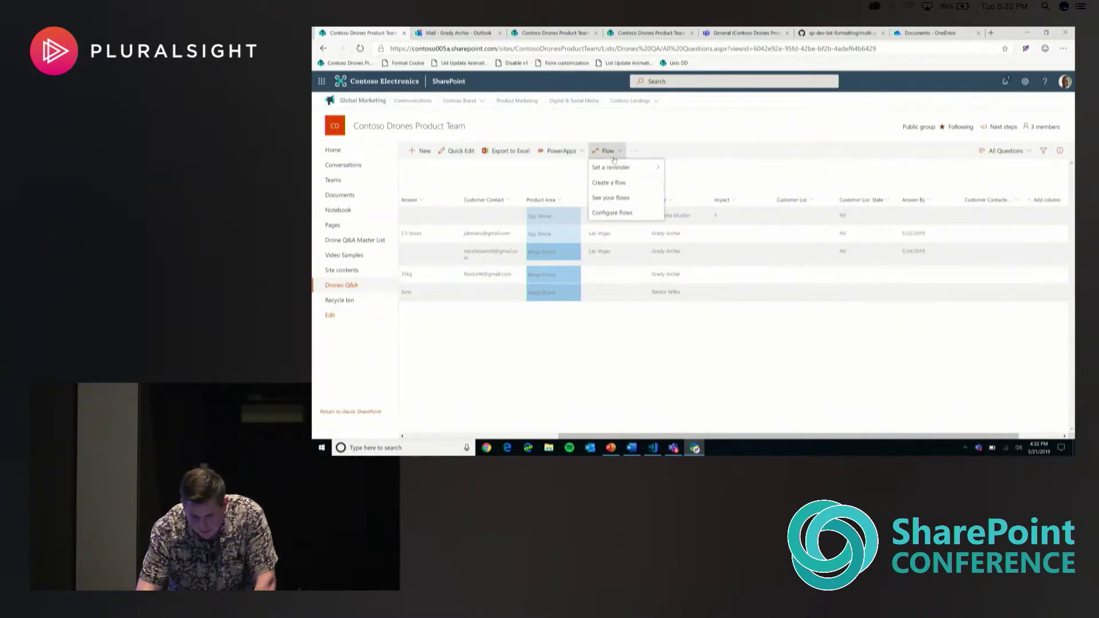
click(615, 200)
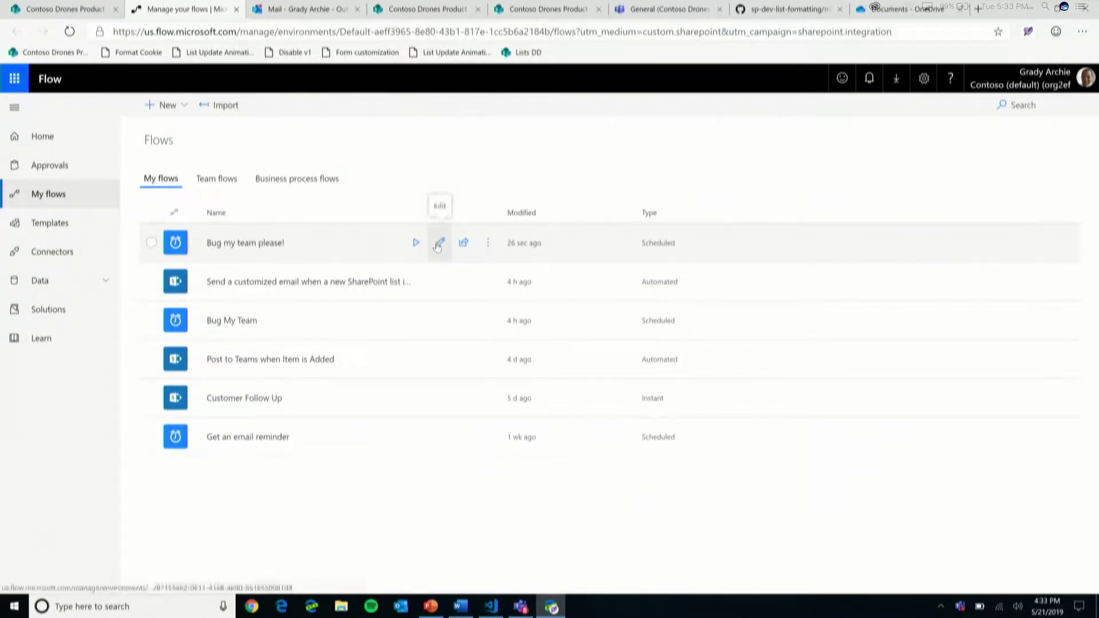
click(438, 244)
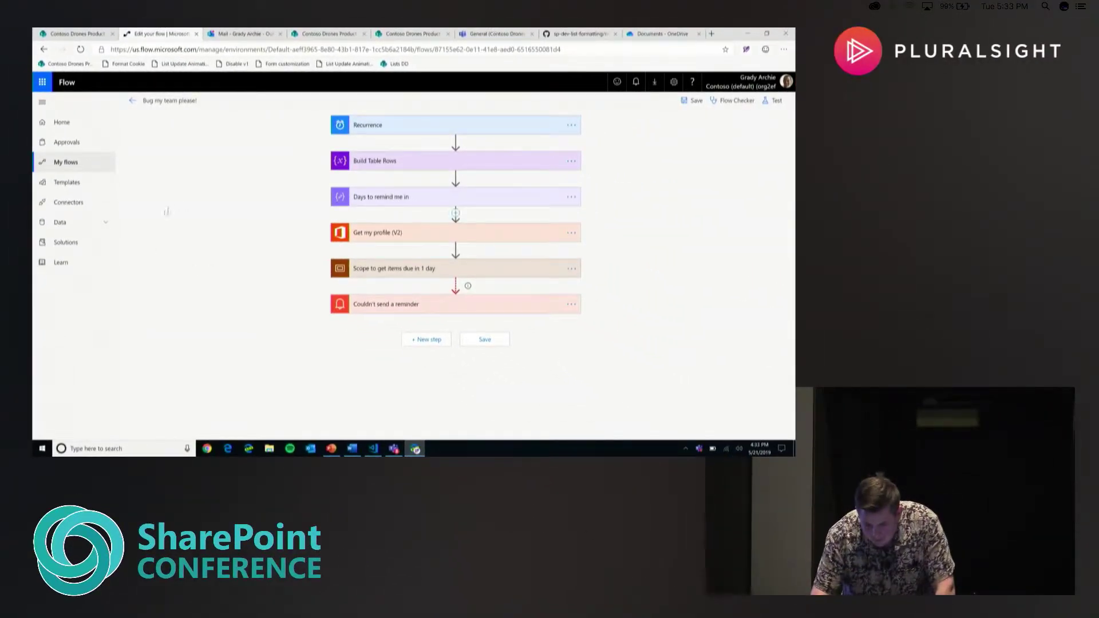
Step: Expand the scope for items due in 1 day and its Condition, and examine the subject and body of "Send me a reminder email"
click(373, 274)
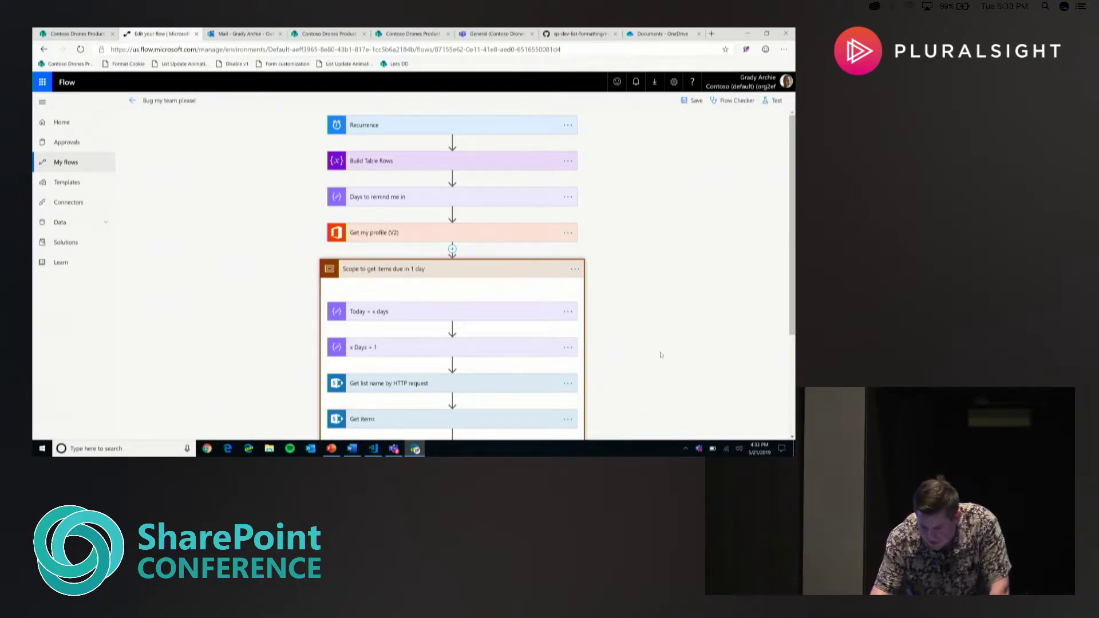
scroll(660, 355, down, 1)
scroll(661, 355, down, 2)
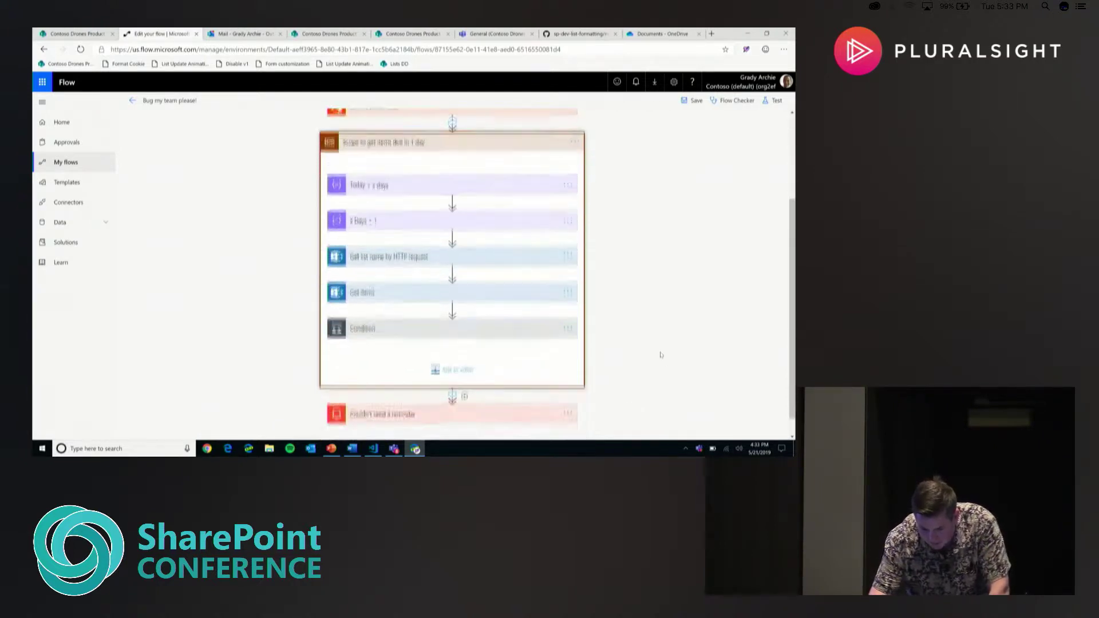
click(373, 328)
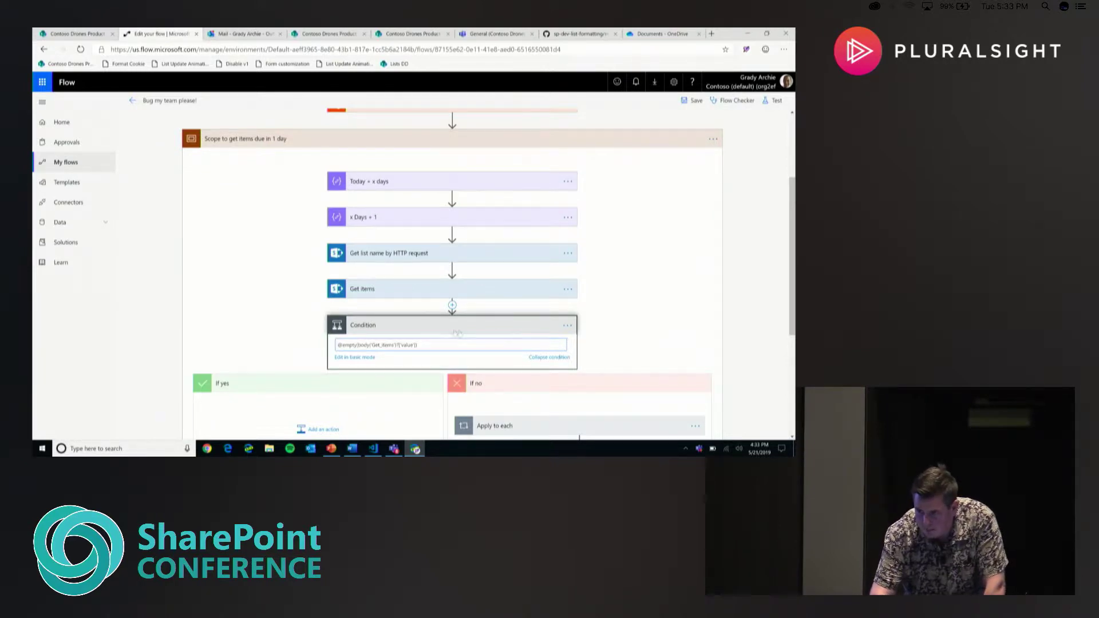
scroll(578, 339, down, 2)
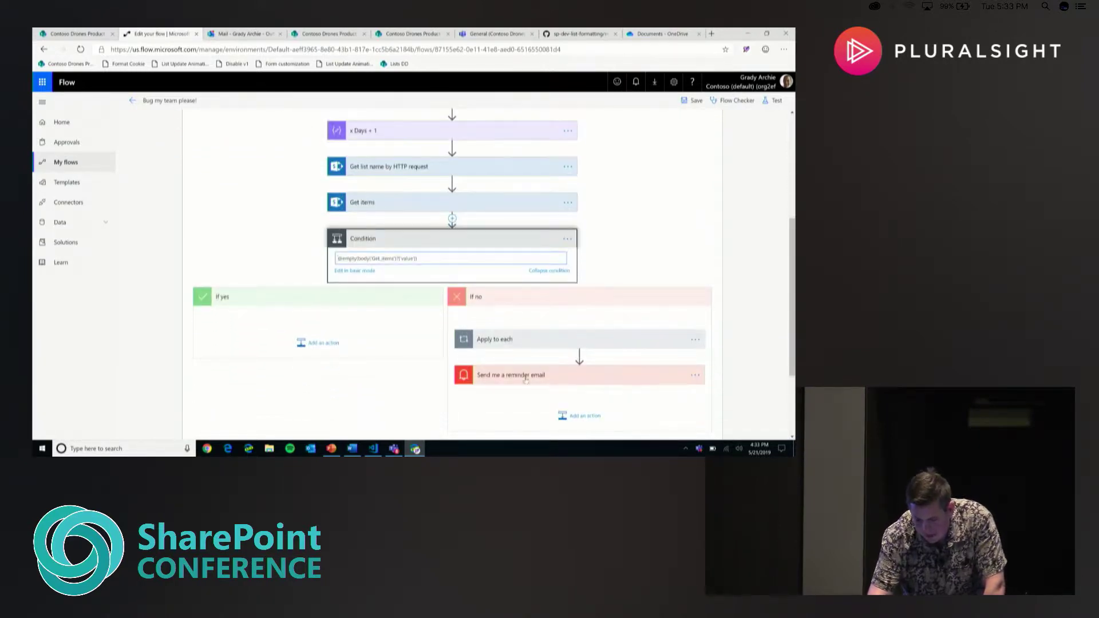
click(525, 377)
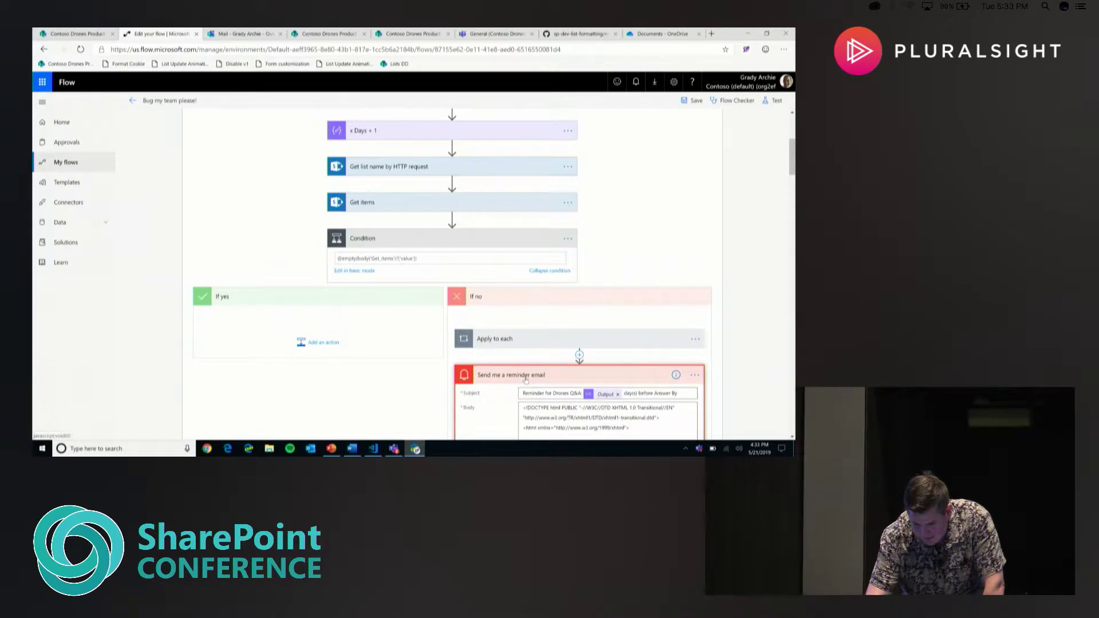
click(525, 377)
click(526, 377)
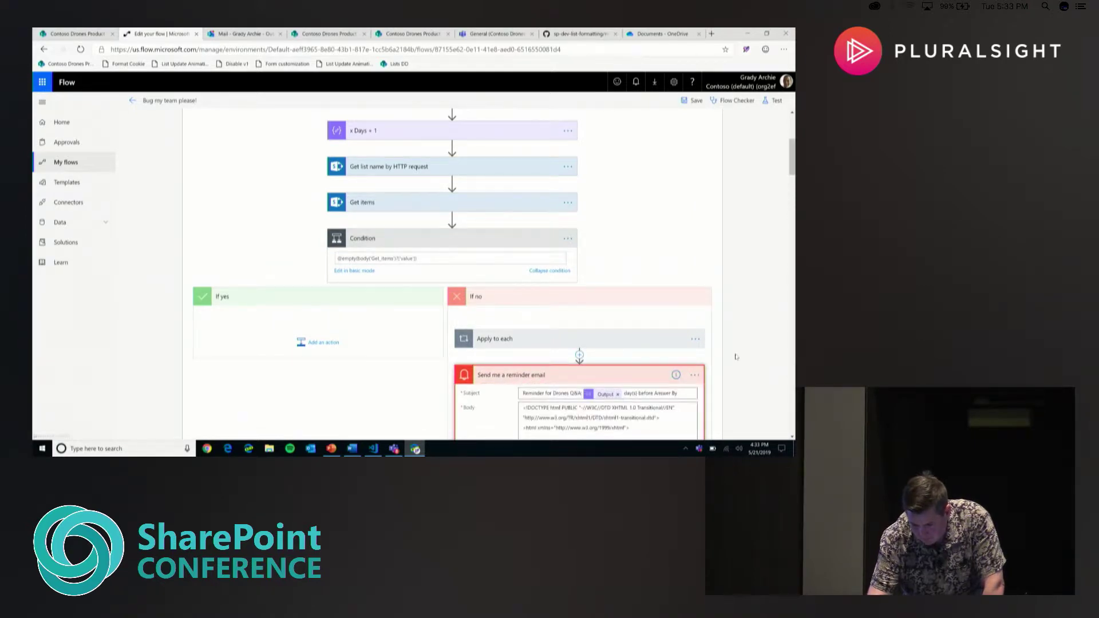
scroll(727, 356, down, 2)
scroll(736, 357, down, 2)
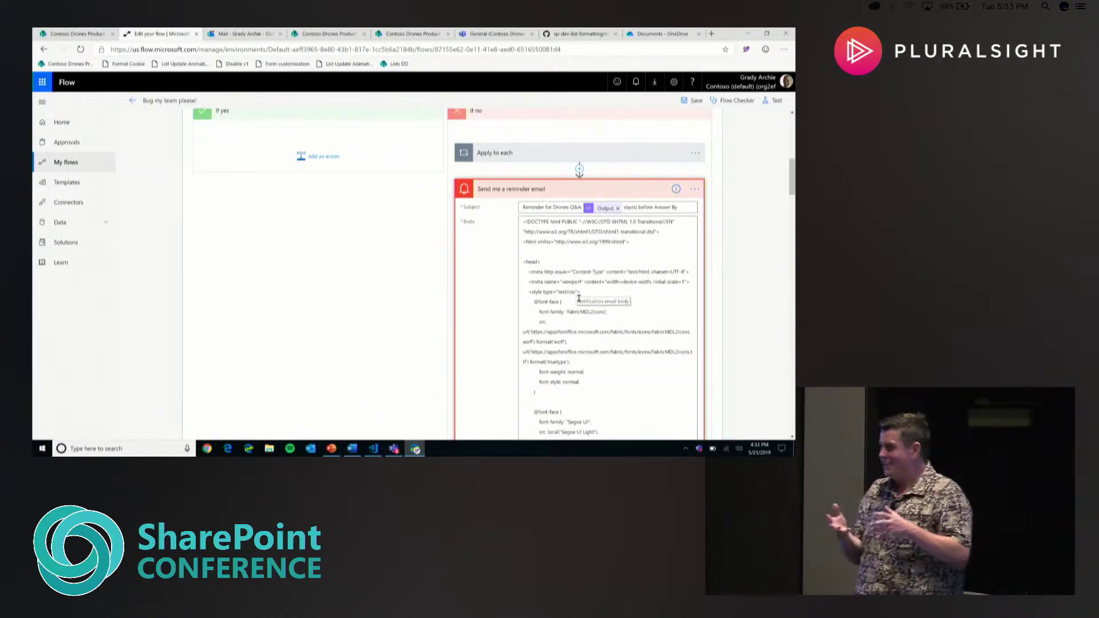
Step: Add a Control condition between "Apply to each" and "Send me a reminder email" in the If no branch
click(579, 170)
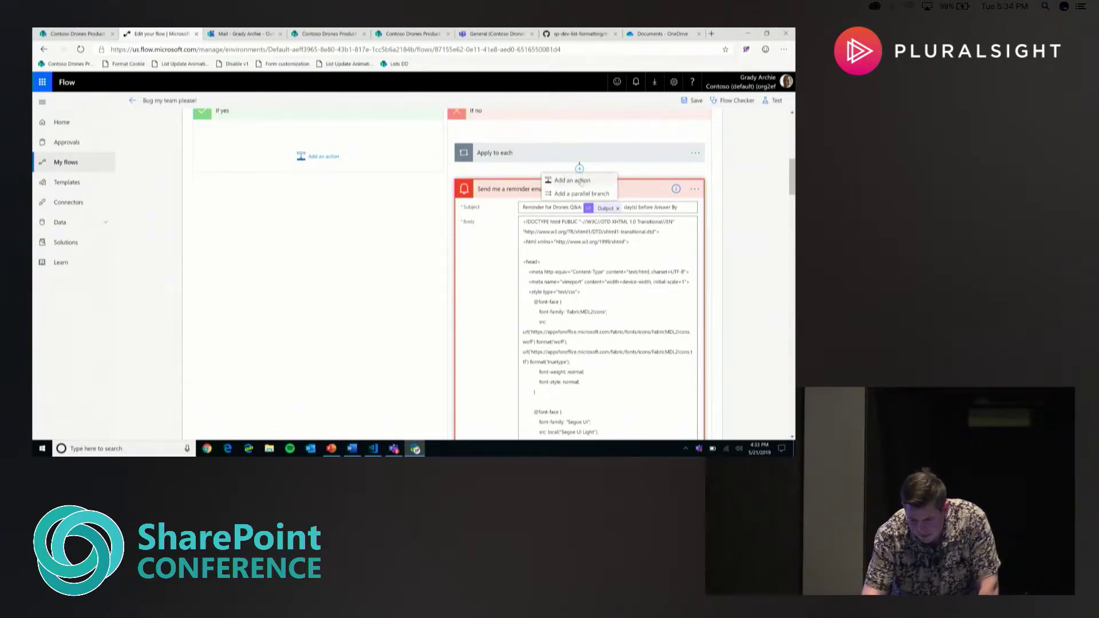
click(581, 182)
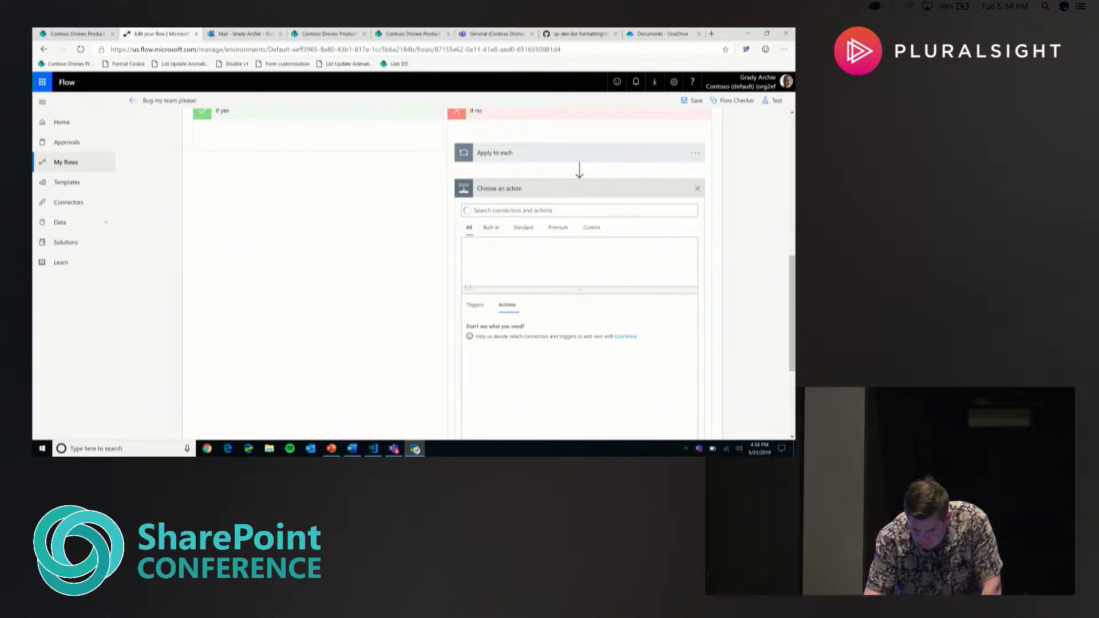
click(481, 256)
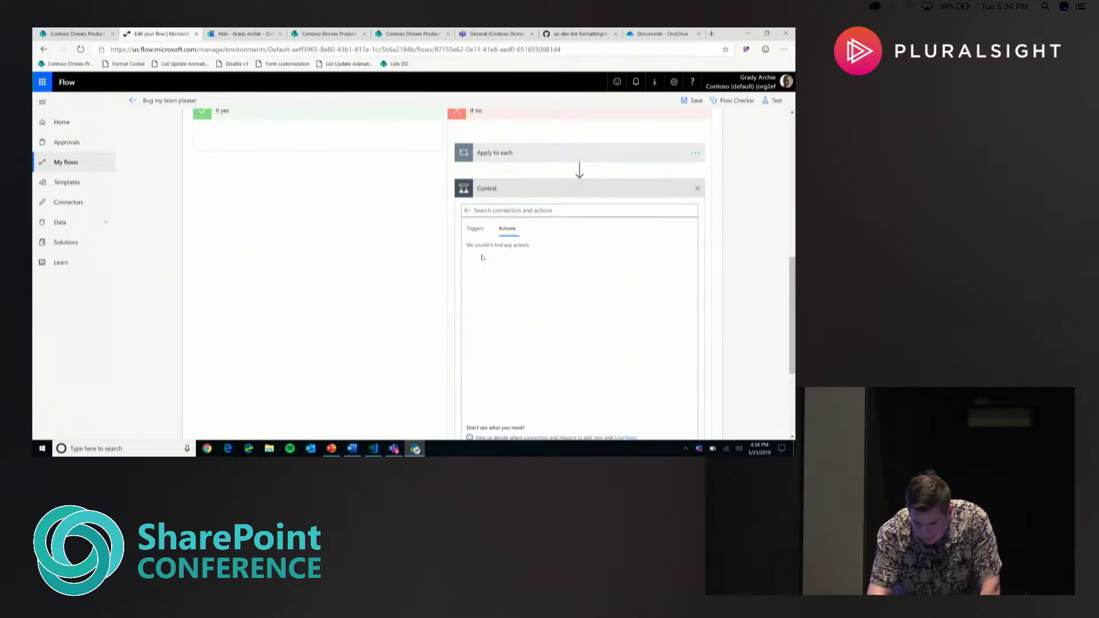
click(482, 257)
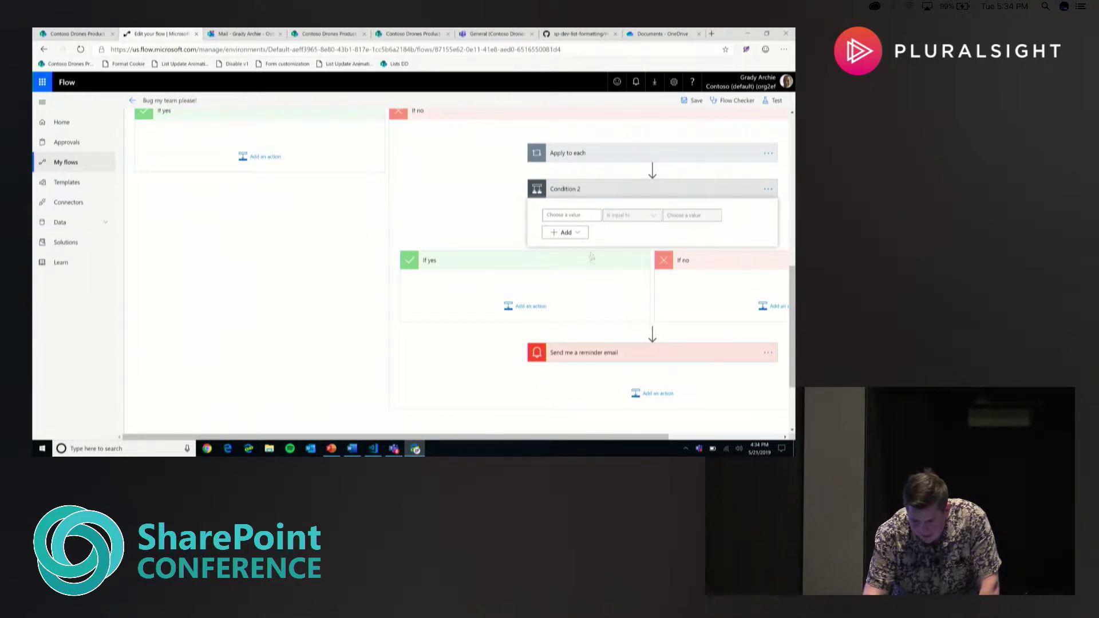
Step: Set the new condition to check whether the item's Answer is equal to the expression null
click(583, 216)
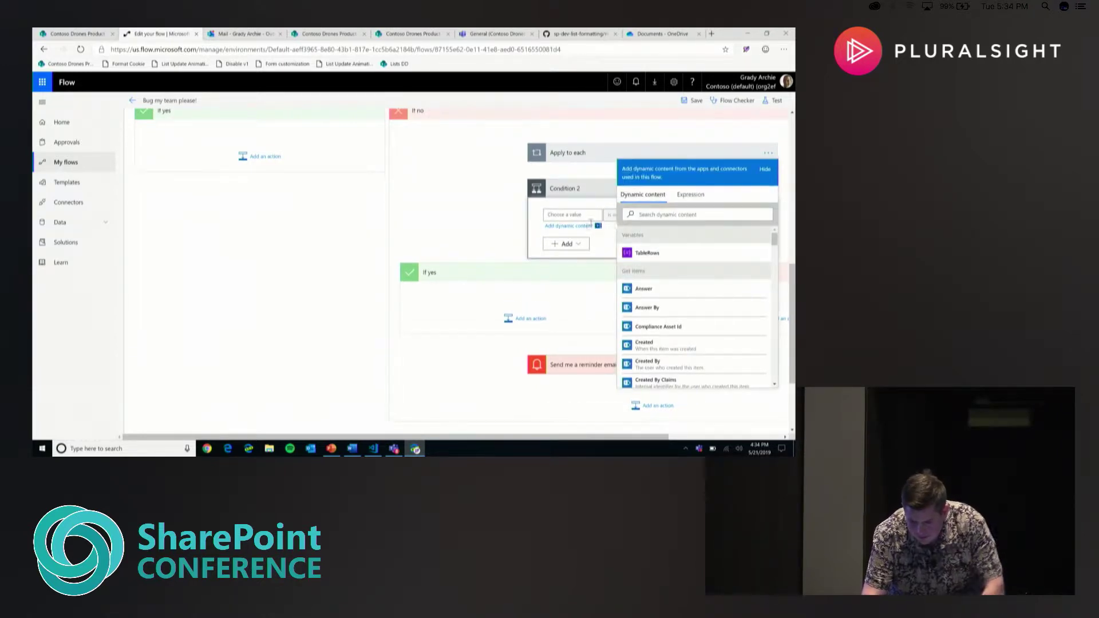
click(646, 289)
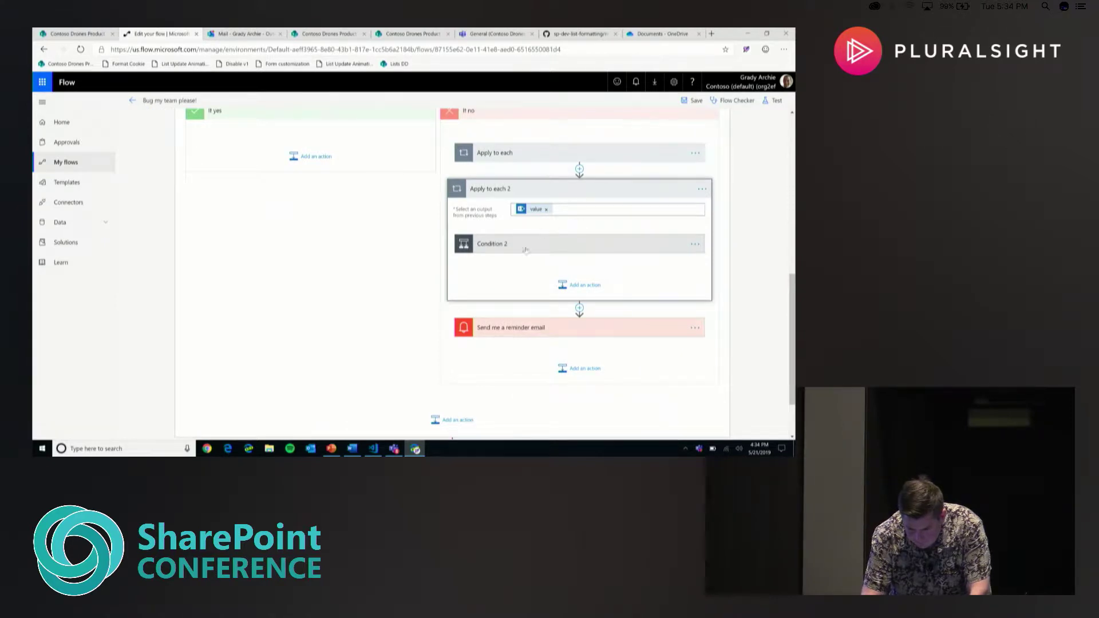
click(526, 250)
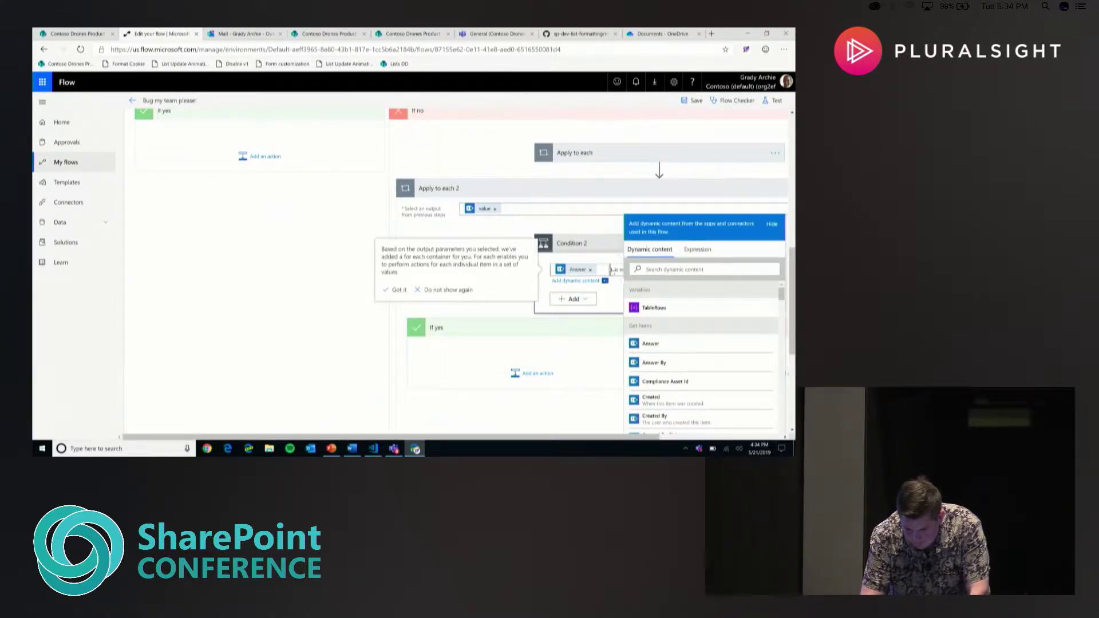
click(525, 301)
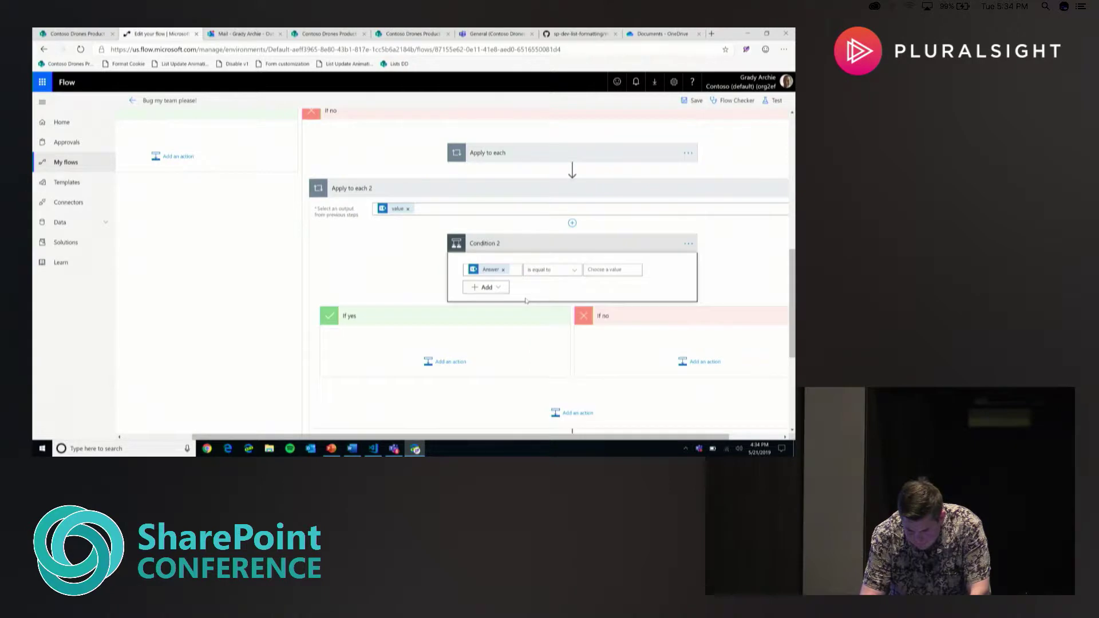
click(610, 270)
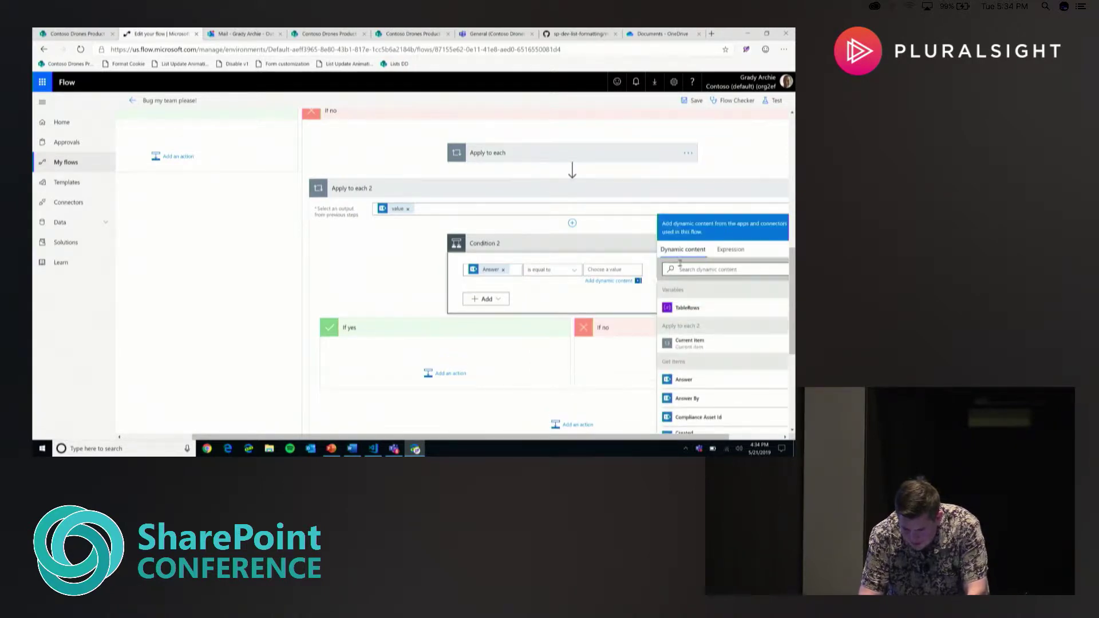
click(724, 251)
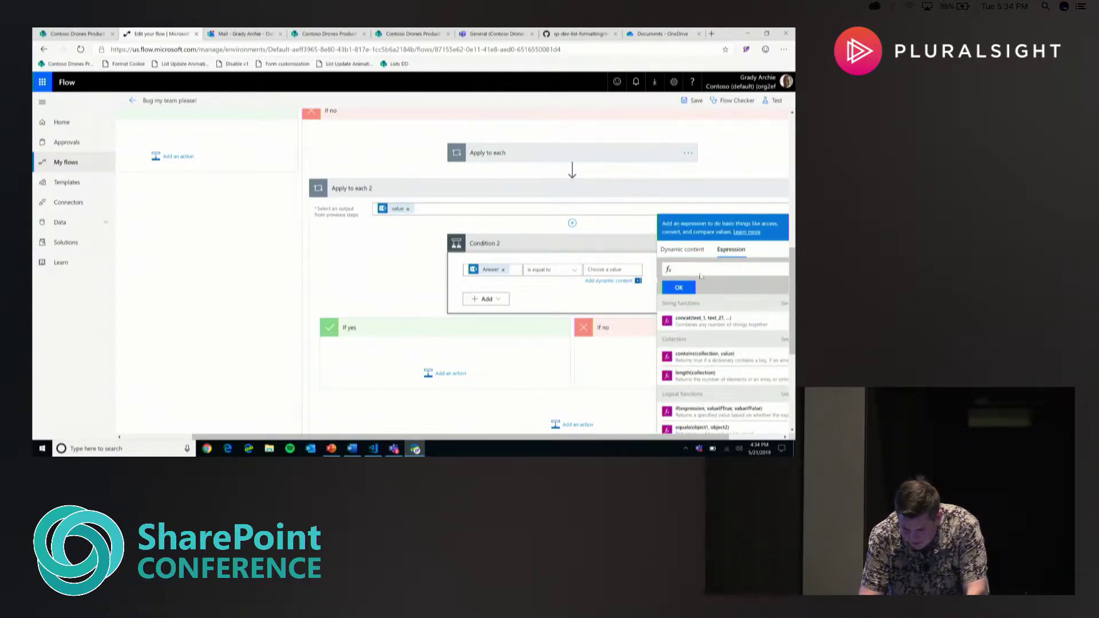
text(null)
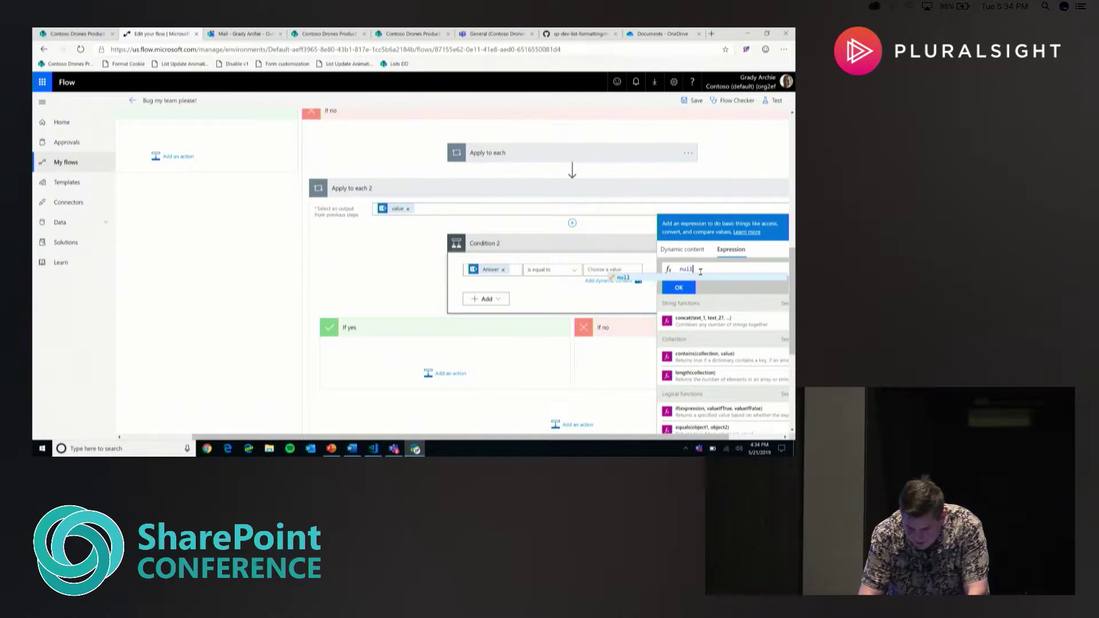
click(646, 278)
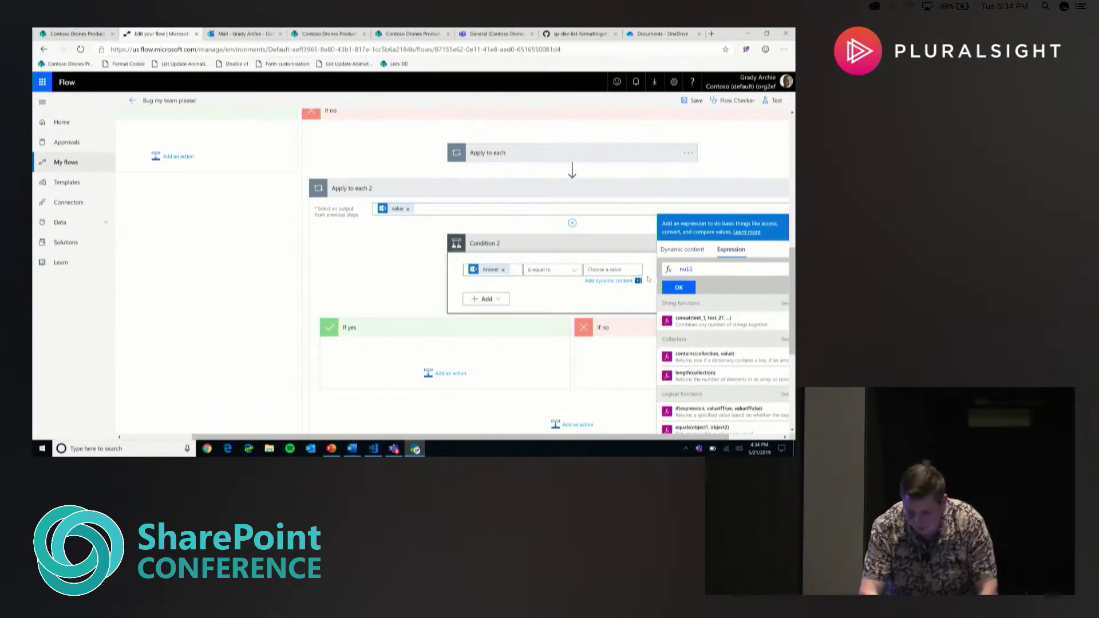
click(679, 287)
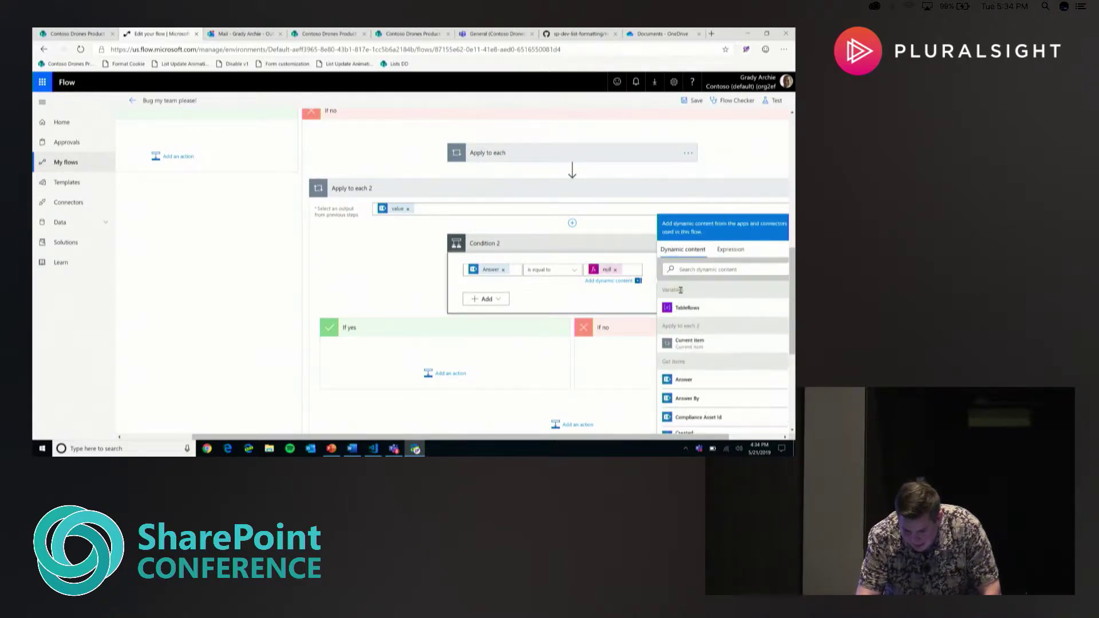
Step: Move the "Send me a reminder email" action into the If yes branch of Condition 2
scroll(575, 302, down, 3)
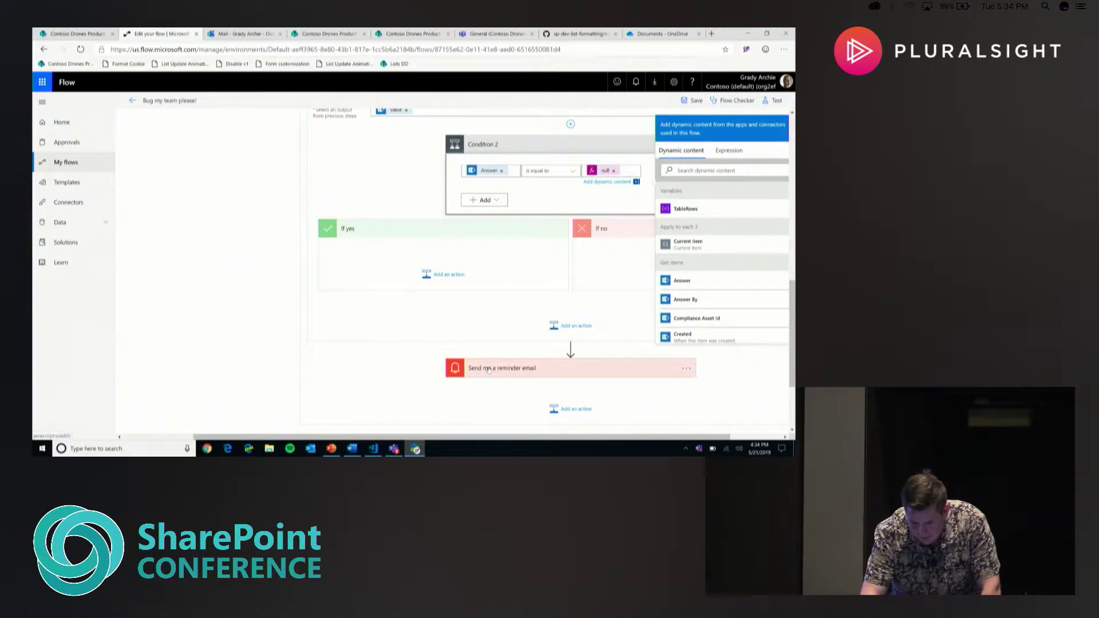
drag(488, 369, 448, 248)
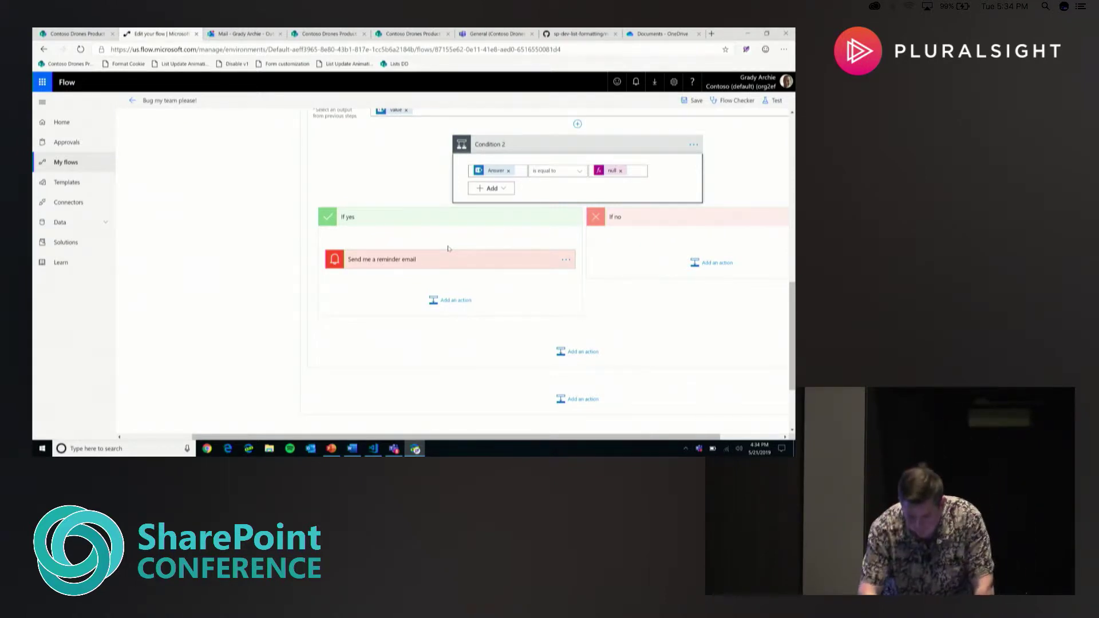
scroll(449, 262, up, 2)
scroll(450, 263, down, 1)
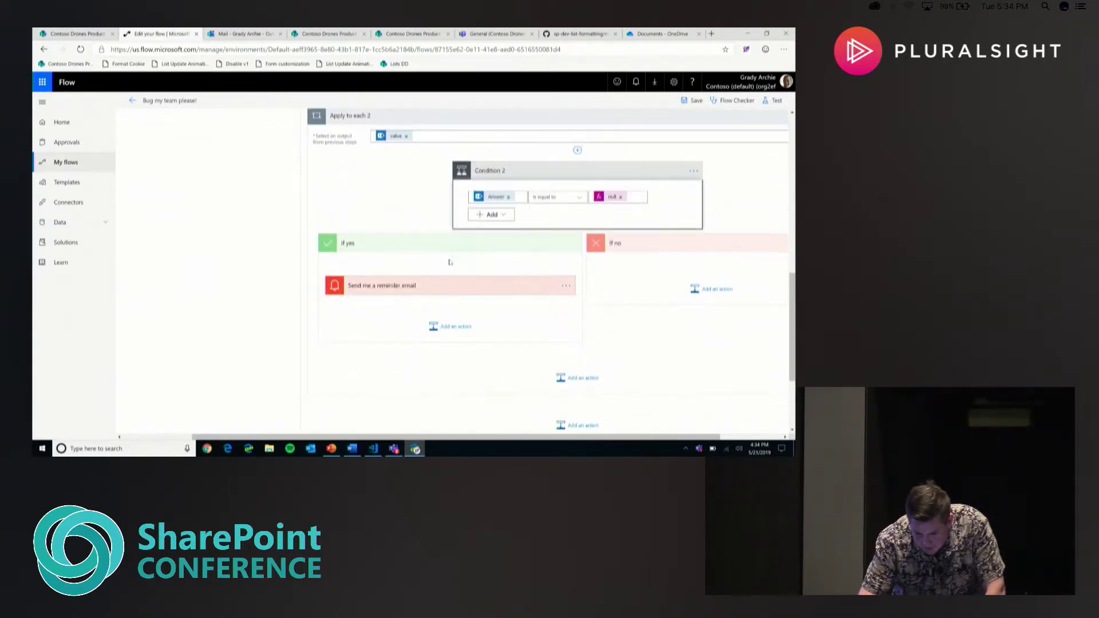
Step: Add an Office 365 Outlook "Send an email" action before the reminder email in Condition 2's If yes branch
click(393, 286)
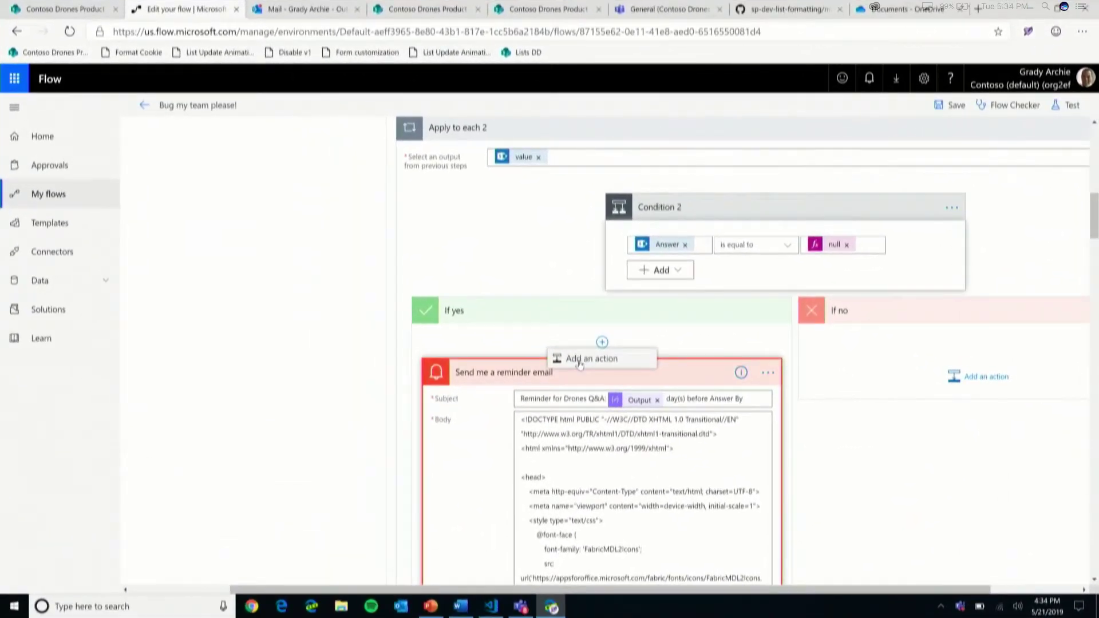
click(481, 302)
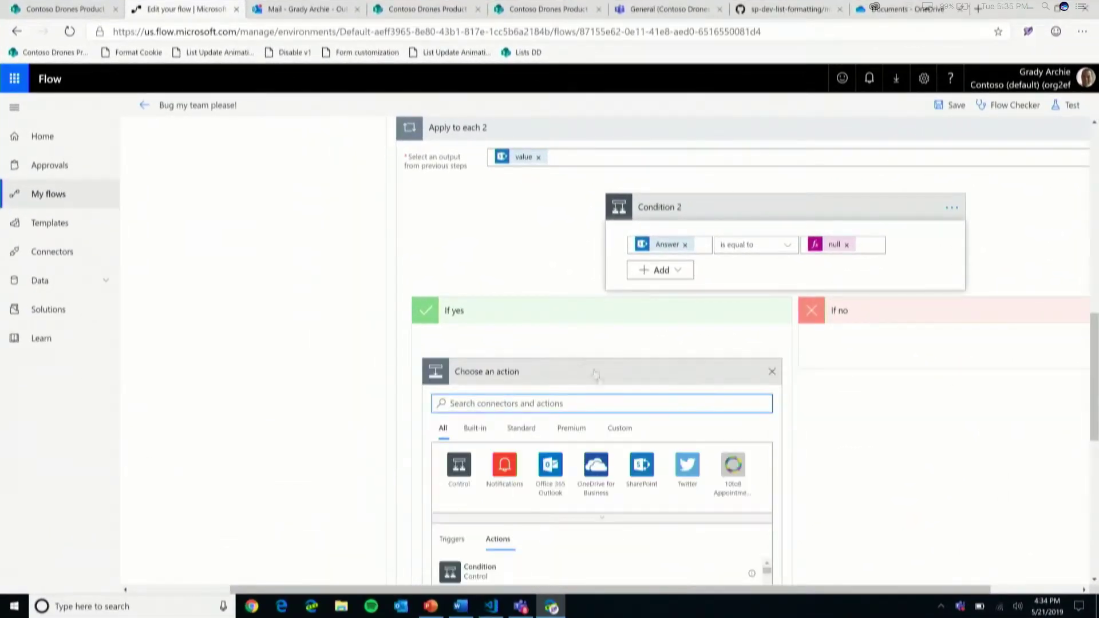
scroll(601, 467, down, 2)
click(551, 395)
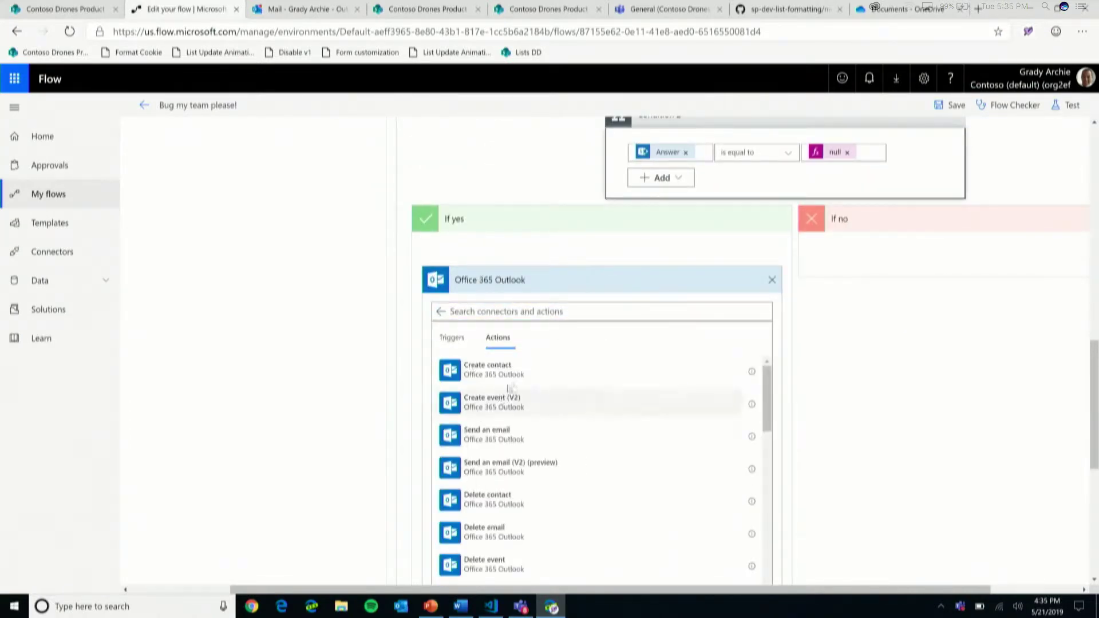
click(502, 438)
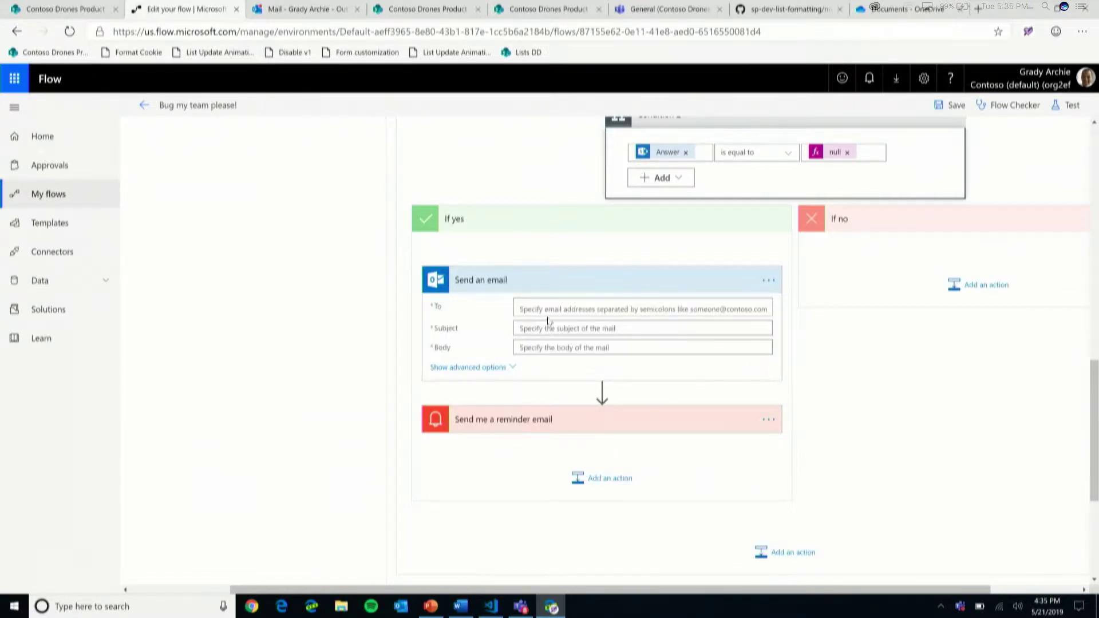
Step: Set the recipient of the "Send an email" action to the Owner Email dynamic value from Get items
click(552, 310)
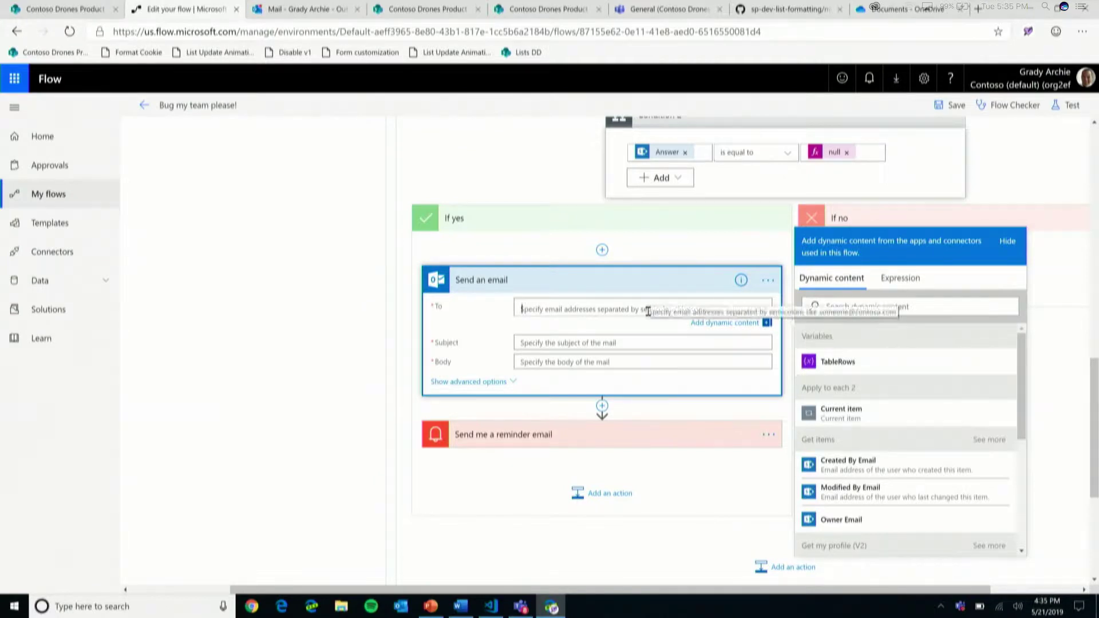
scroll(873, 478, down, 2)
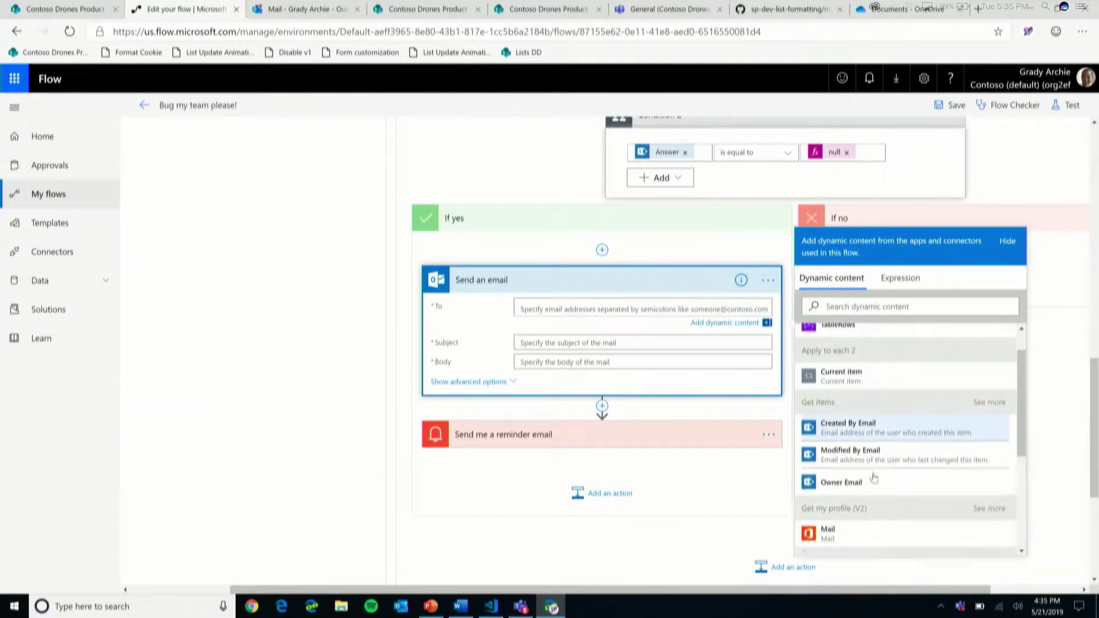
scroll(874, 478, down, 3)
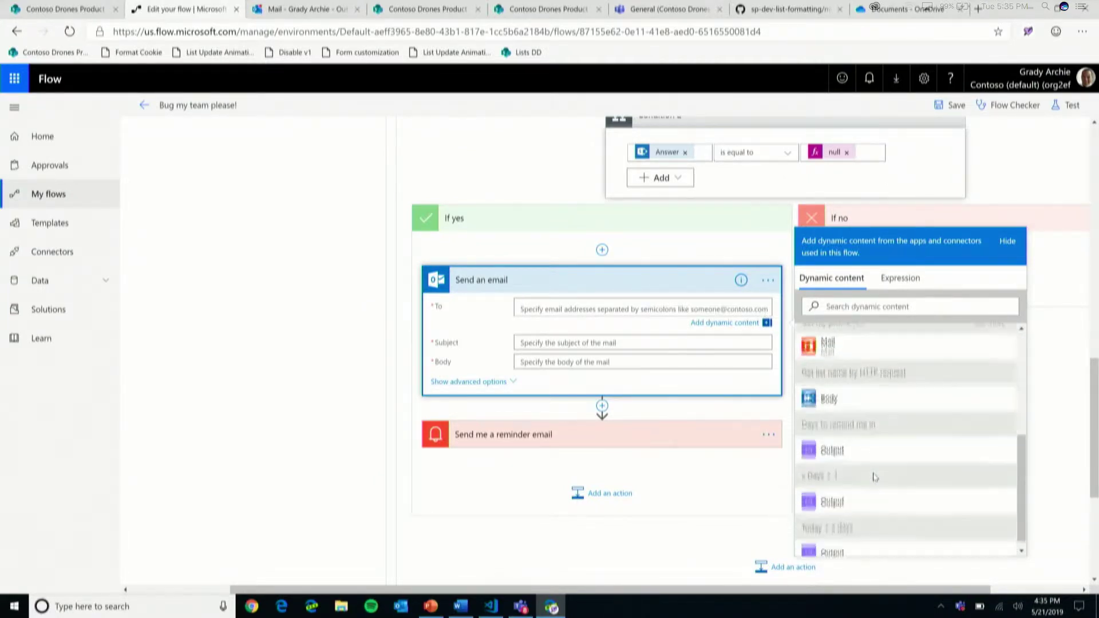
scroll(874, 478, up, 3)
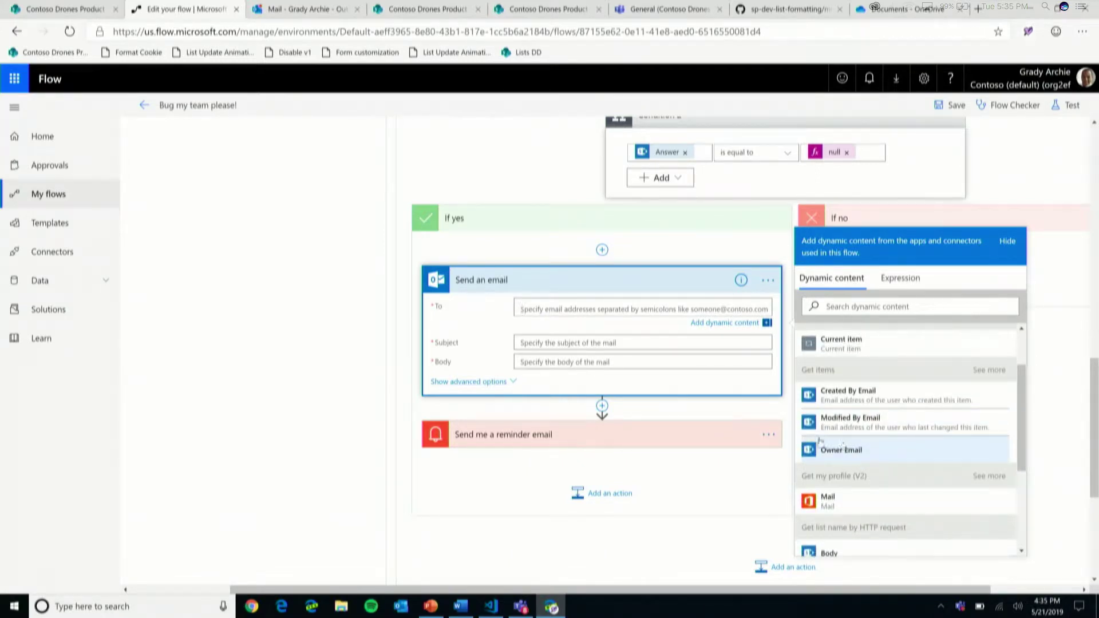
click(868, 456)
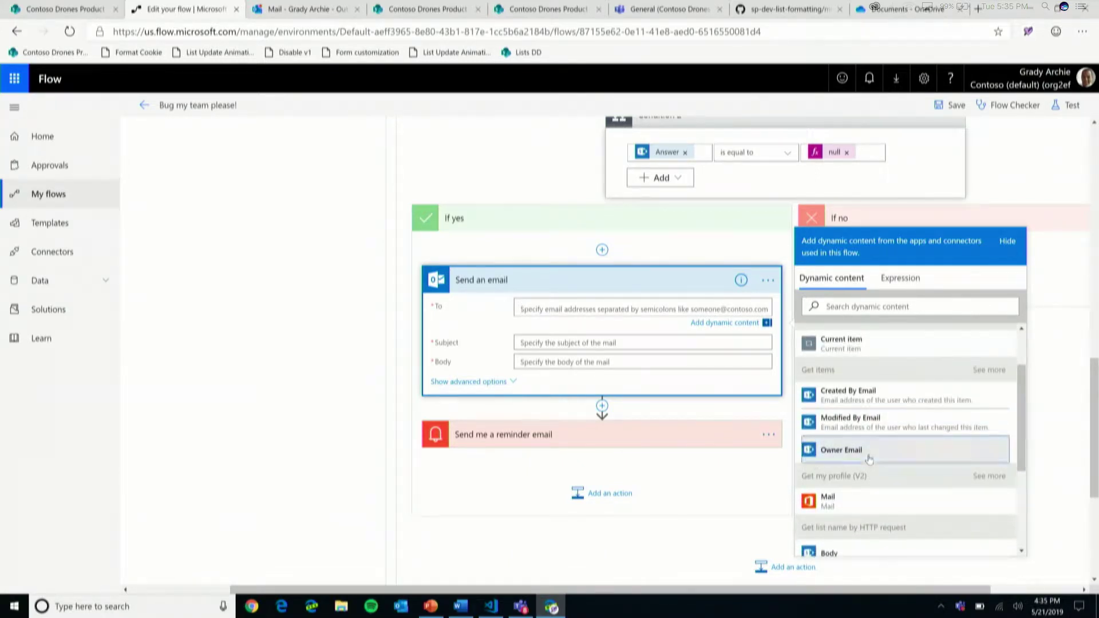
Step: Set the email's subject to "Hey you! Answer this:" followed by the item's Title dynamic value
click(536, 343)
text(Hey you!  Ans)
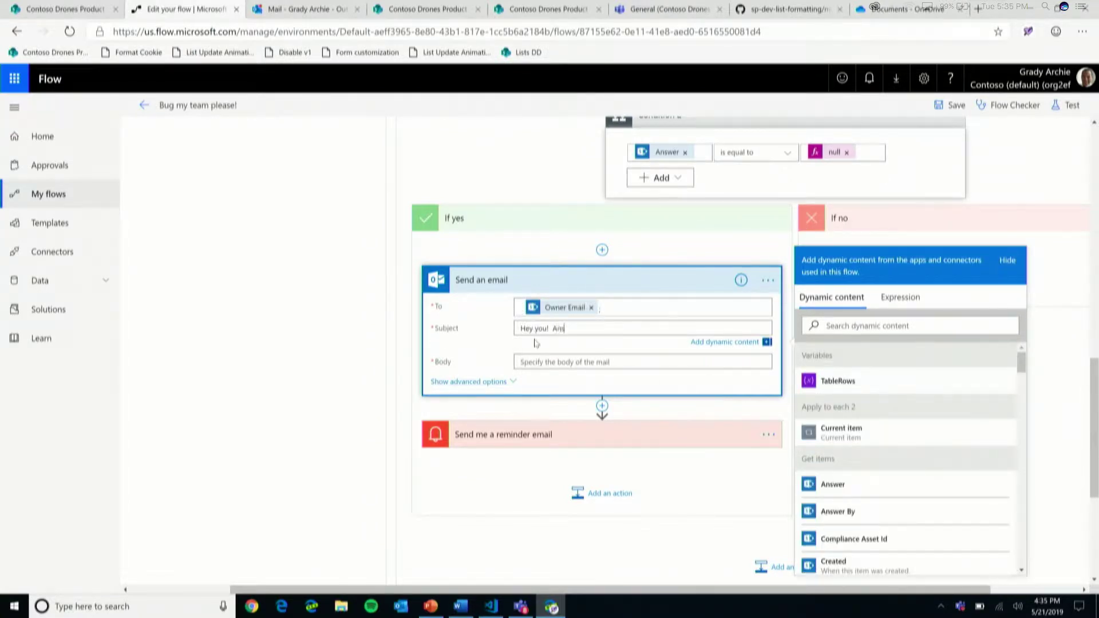
text(wer this:)
scroll(902, 527, down, 10)
scroll(903, 527, down, 10)
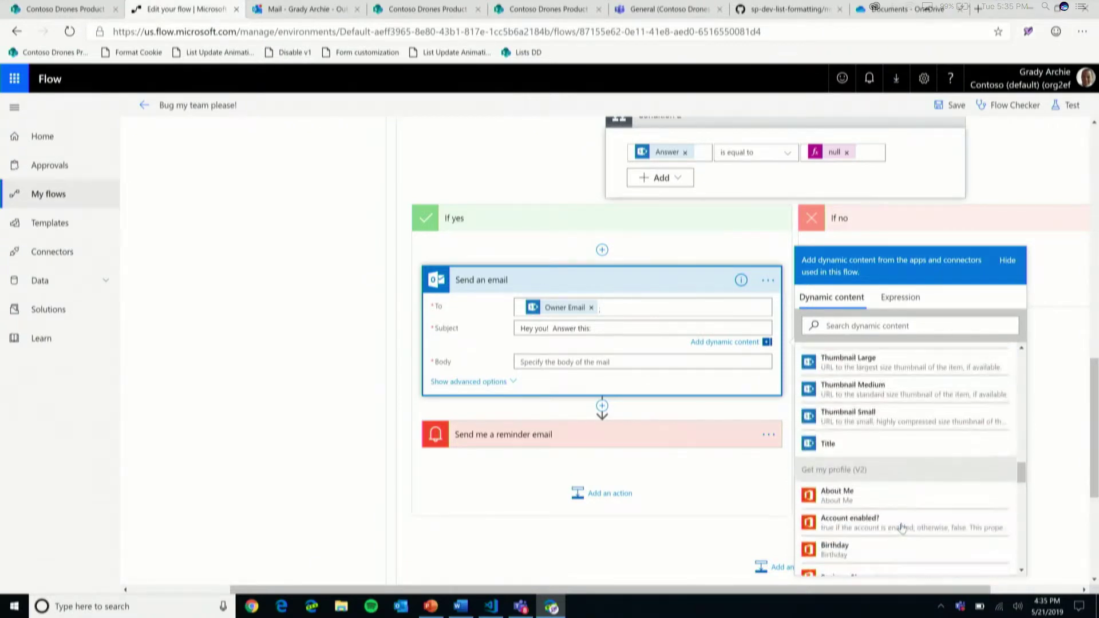
click(830, 444)
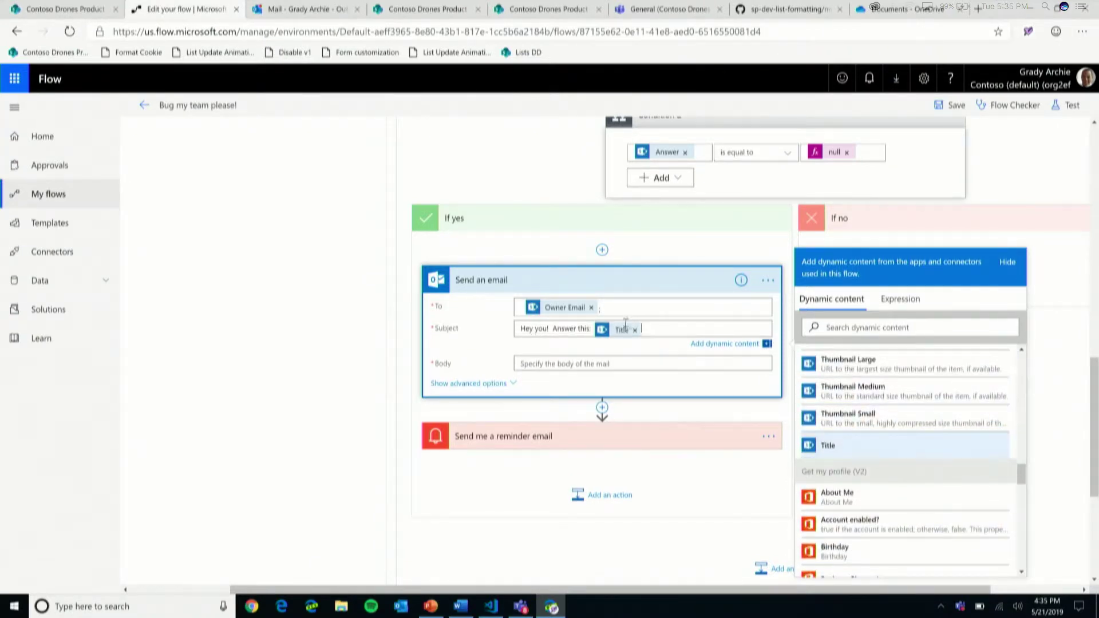
Step: Delete the "Send me a reminder email" action from Condition 2's If yes branch
click(768, 437)
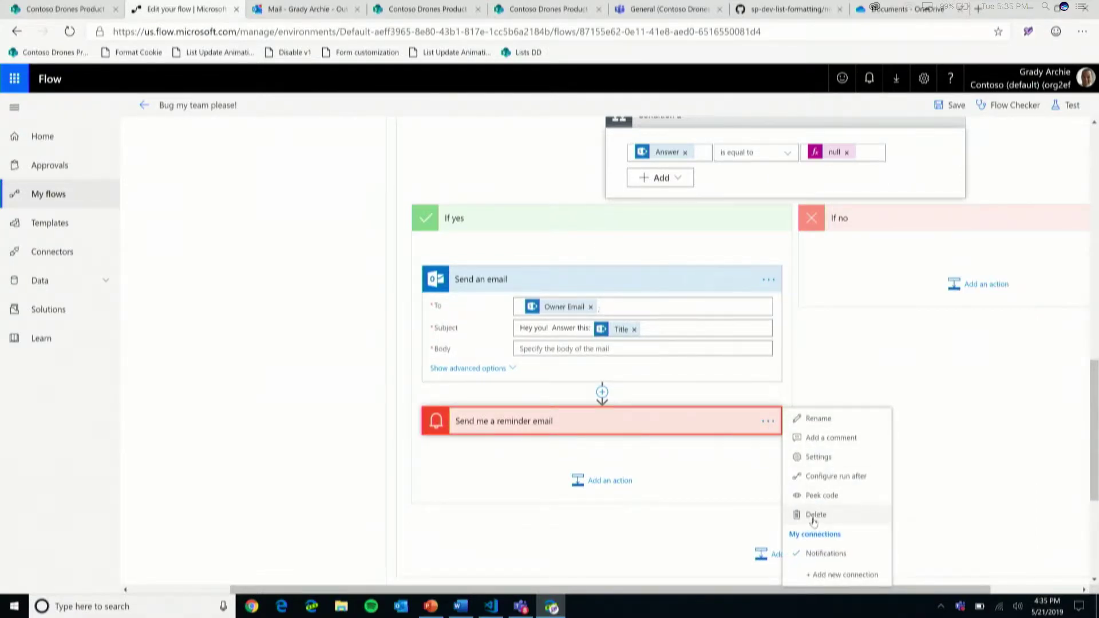
click(813, 515)
click(606, 109)
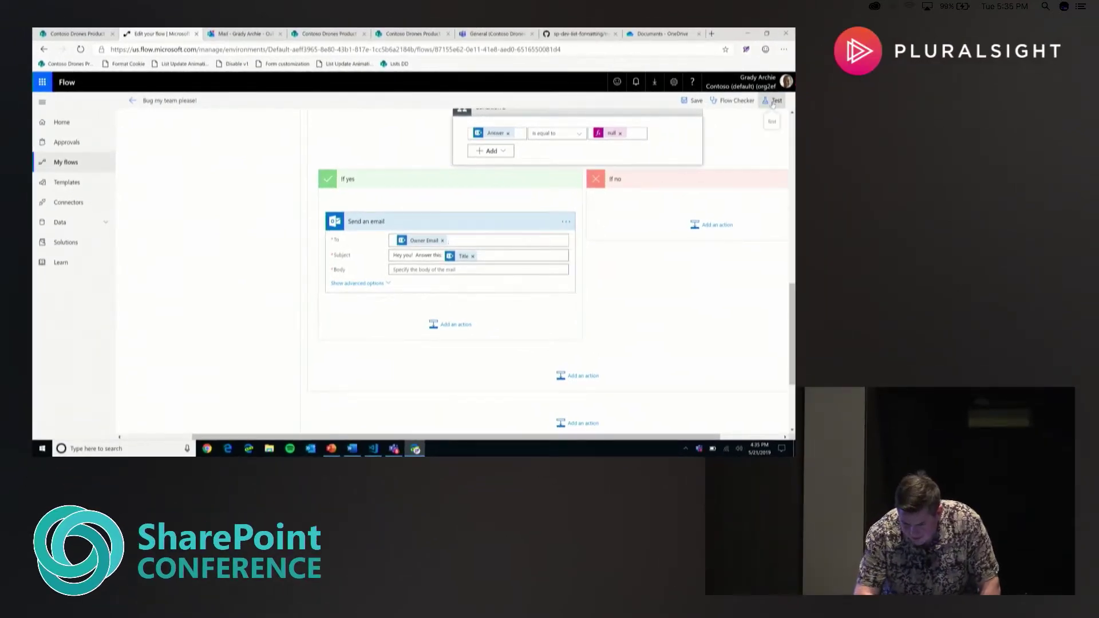
Step: Set the body of the "Send an email" action to "Do it!" to clear the flow's missing-field error
click(772, 102)
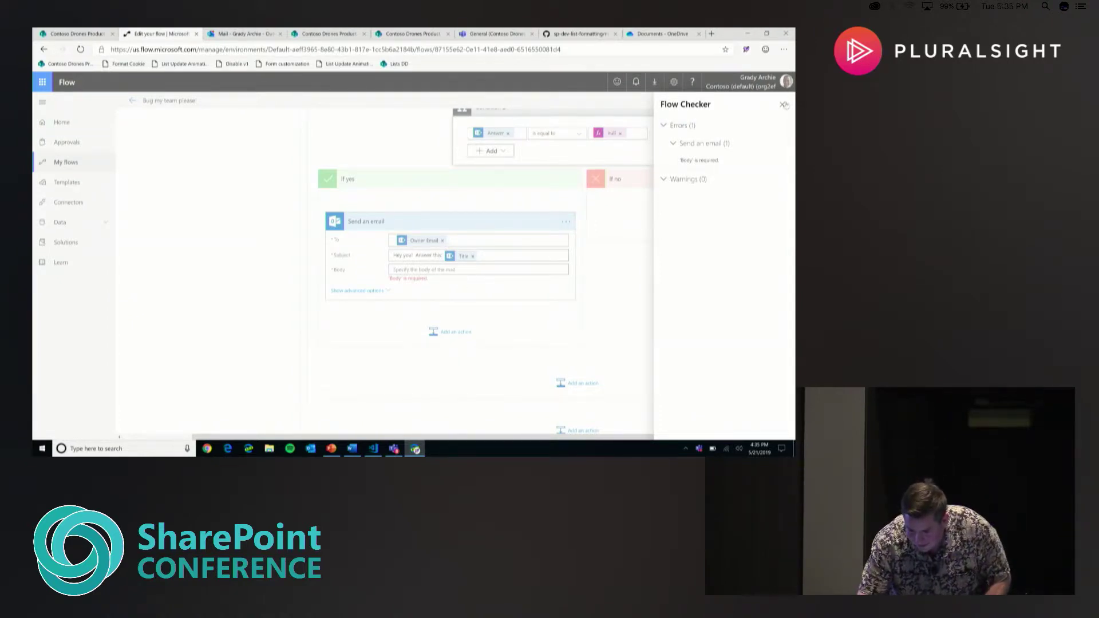
click(783, 105)
click(455, 273)
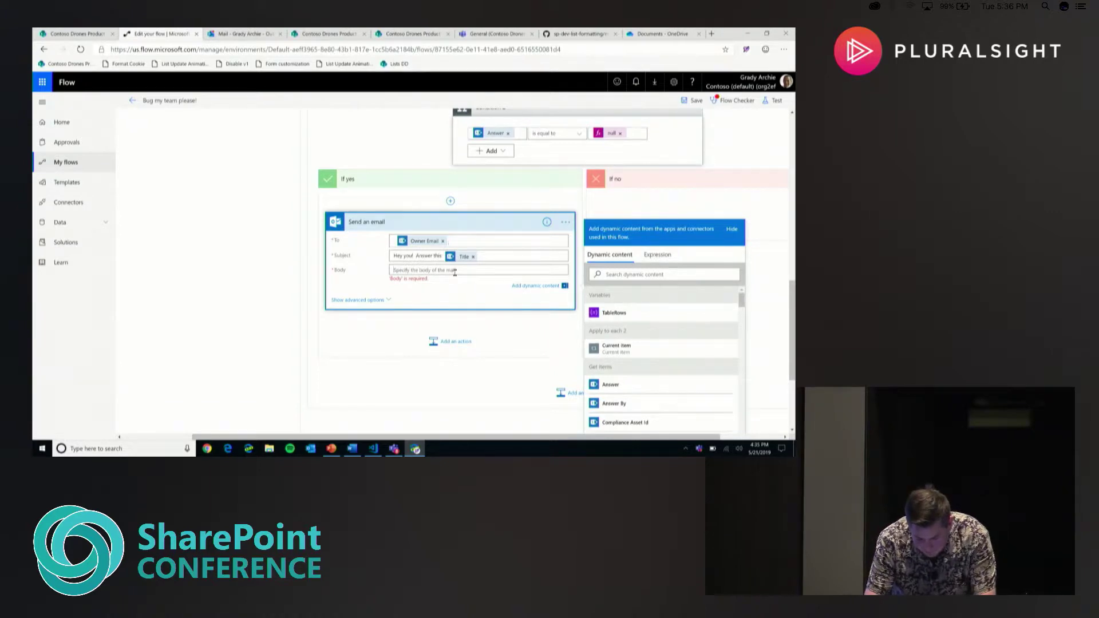
text(Do it!)
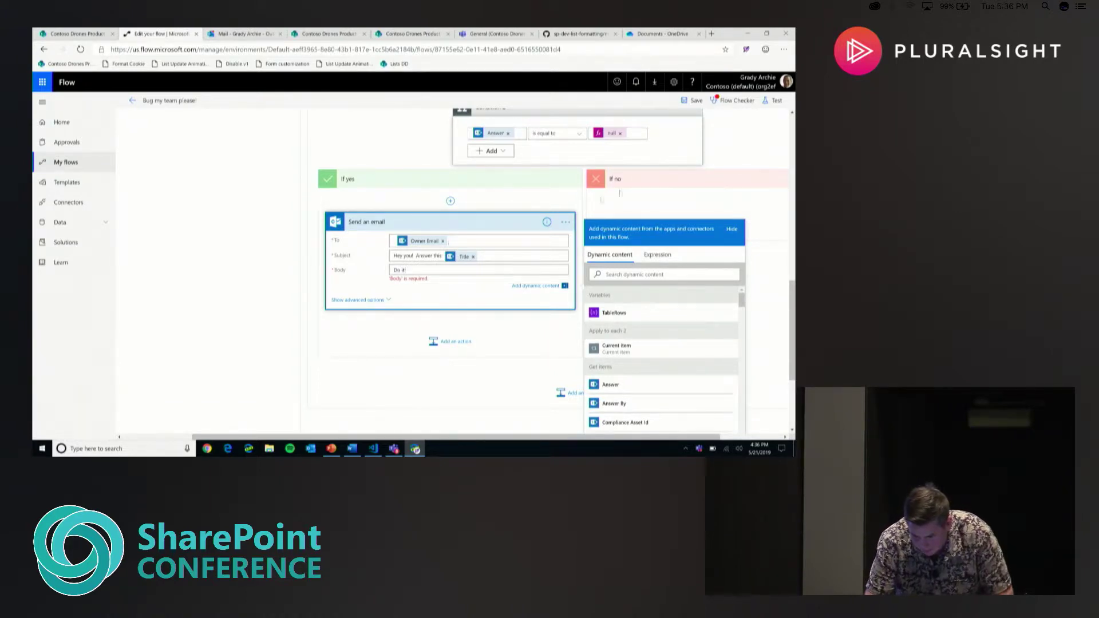
Step: Save and test the flow using data from the previous succeeded run
click(776, 101)
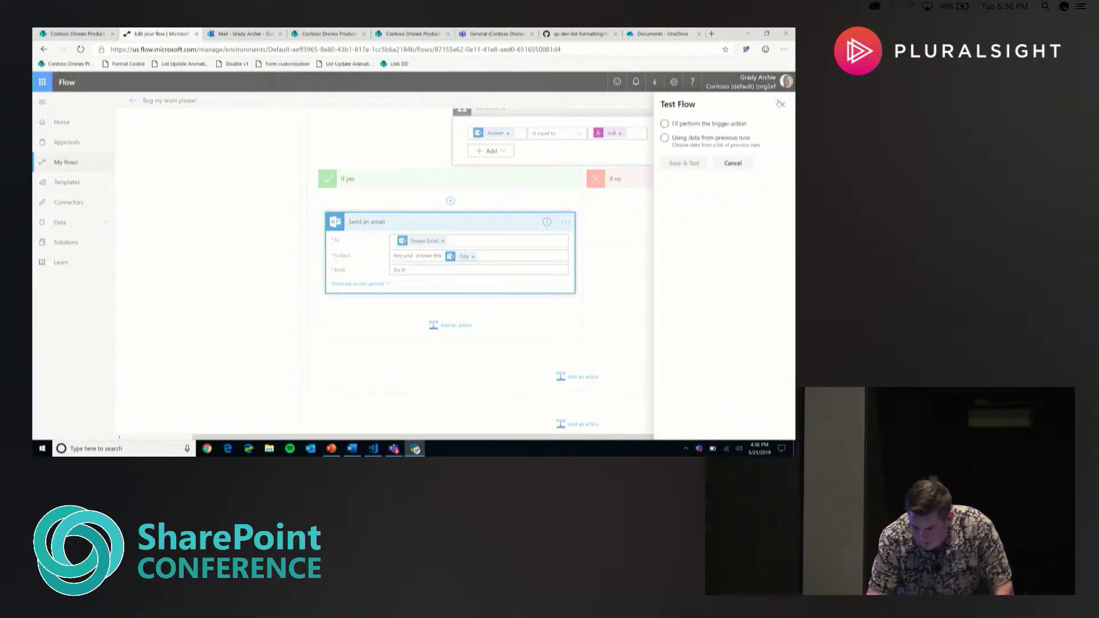
click(665, 139)
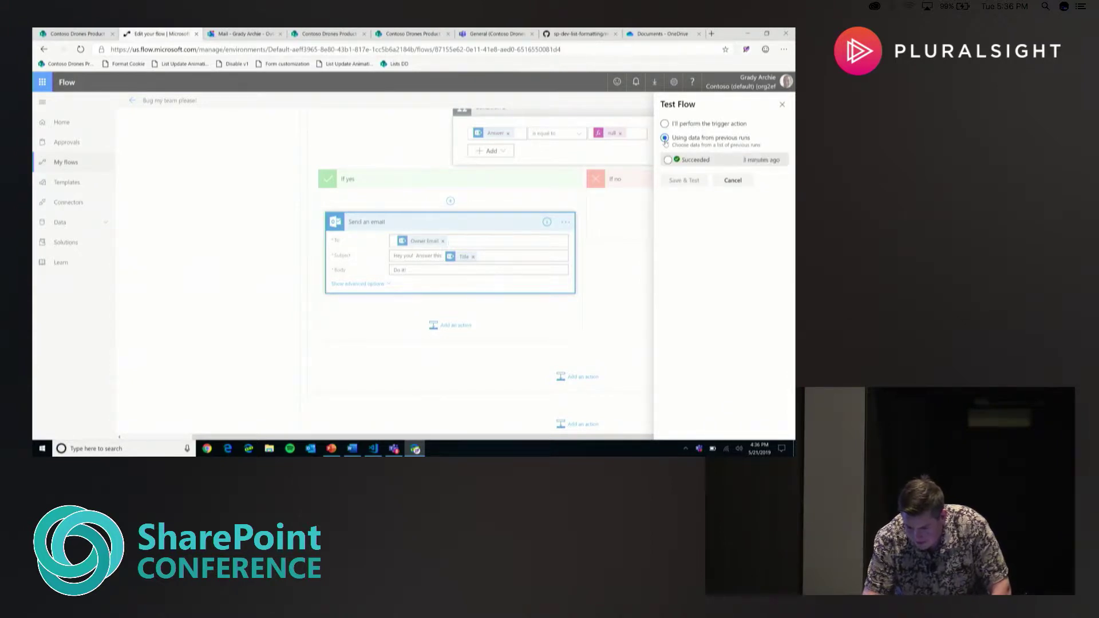
click(668, 160)
click(677, 180)
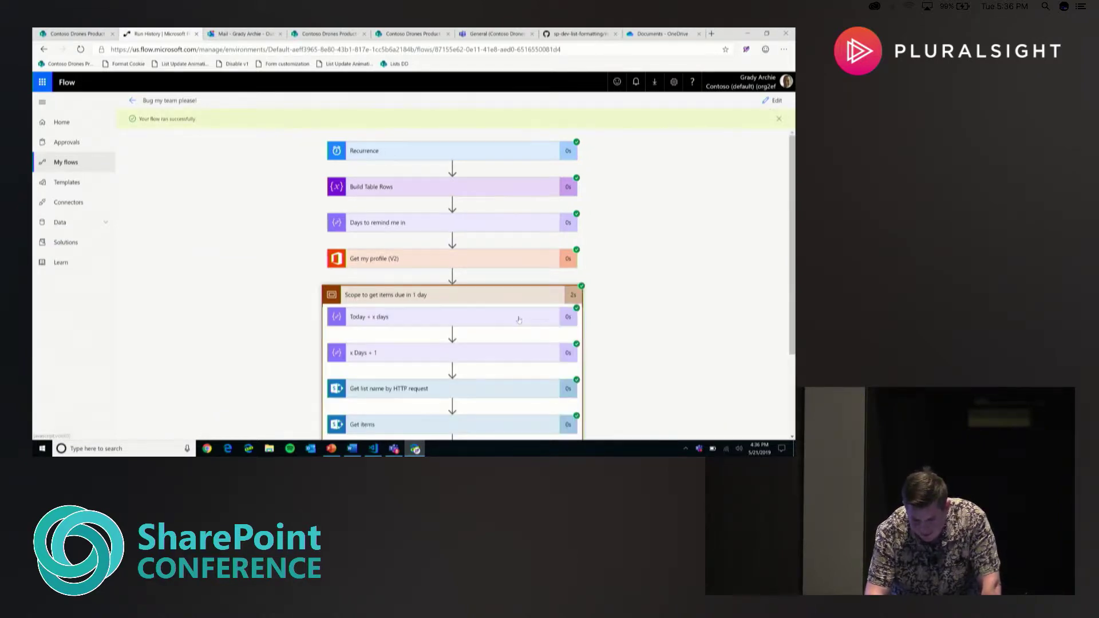
Step: Examine the test run's results for Condition, both Apply to each loops and Condition 2 with its email action
scroll(519, 320, down, 2)
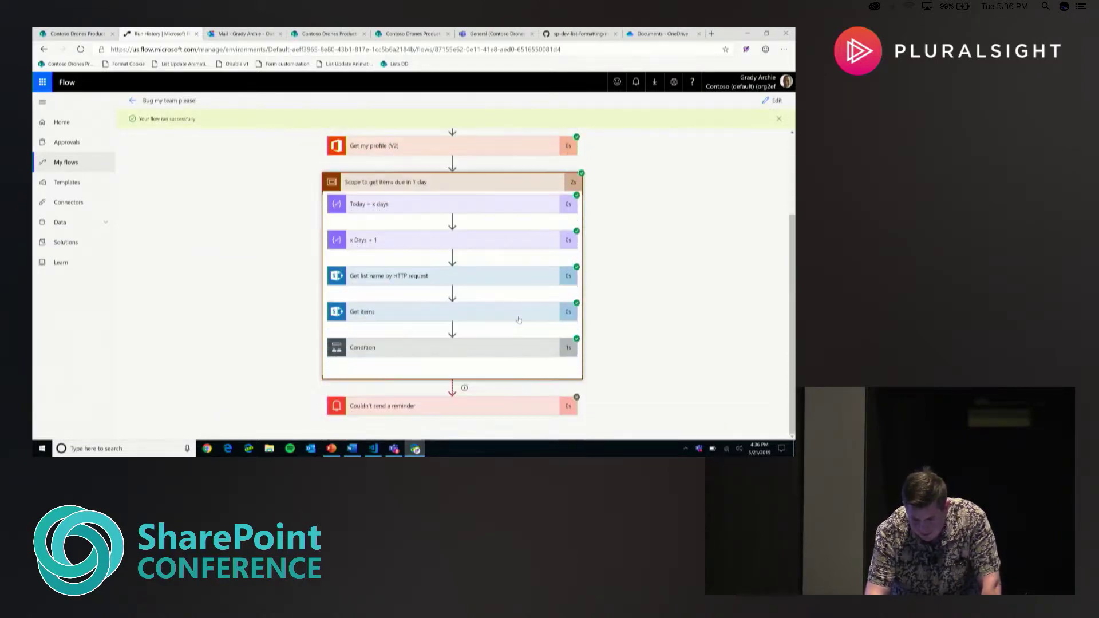
click(445, 348)
scroll(638, 325, down, 2)
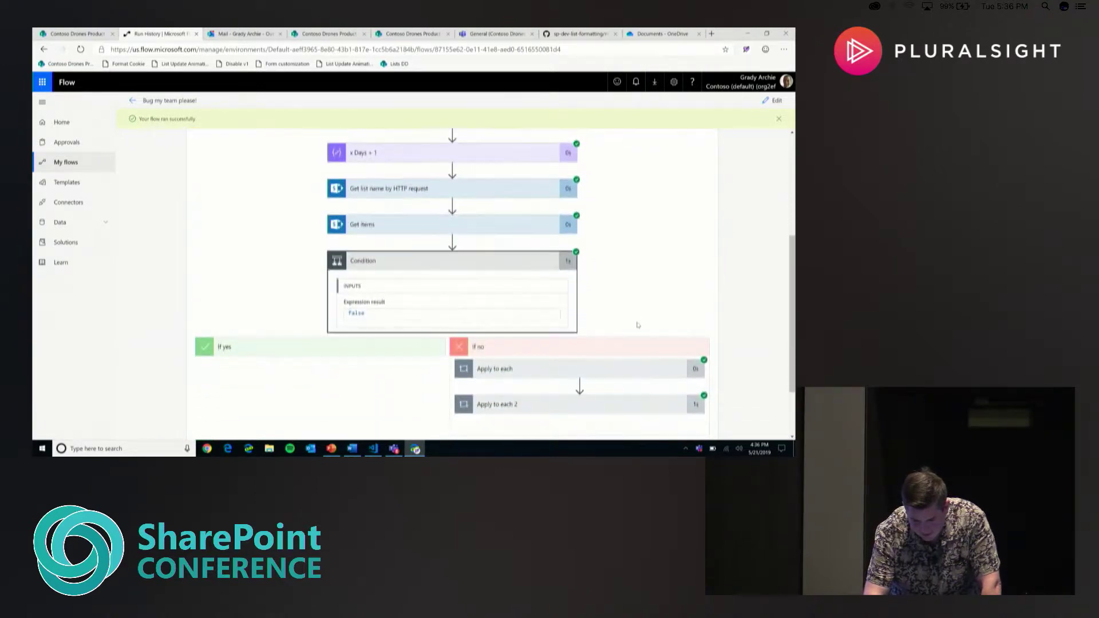
scroll(639, 325, down, 2)
click(613, 292)
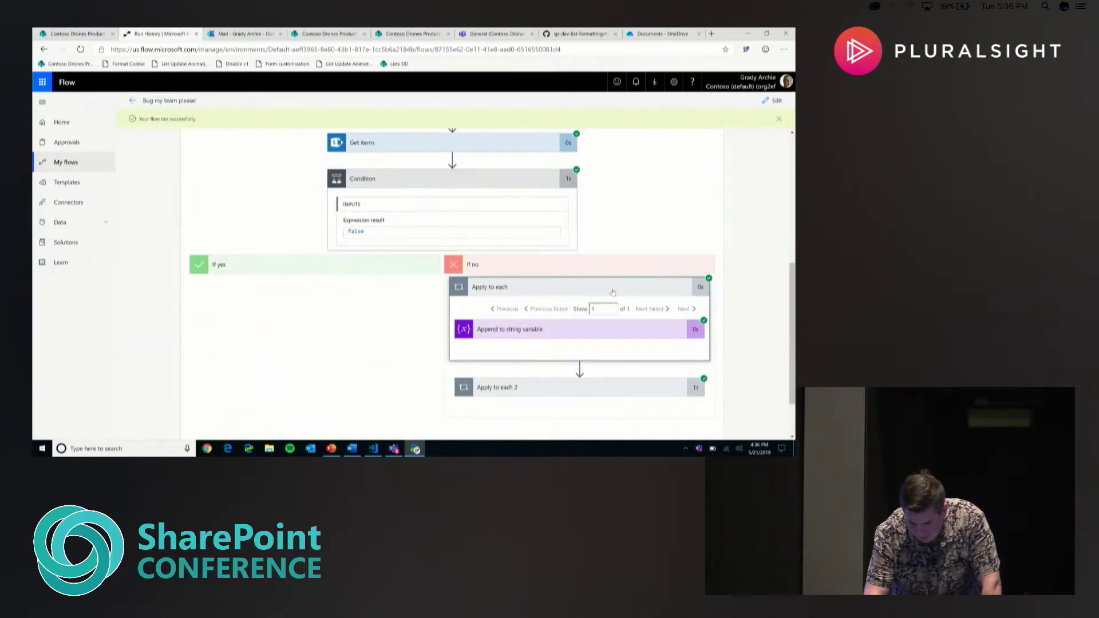
scroll(613, 293, down, 1)
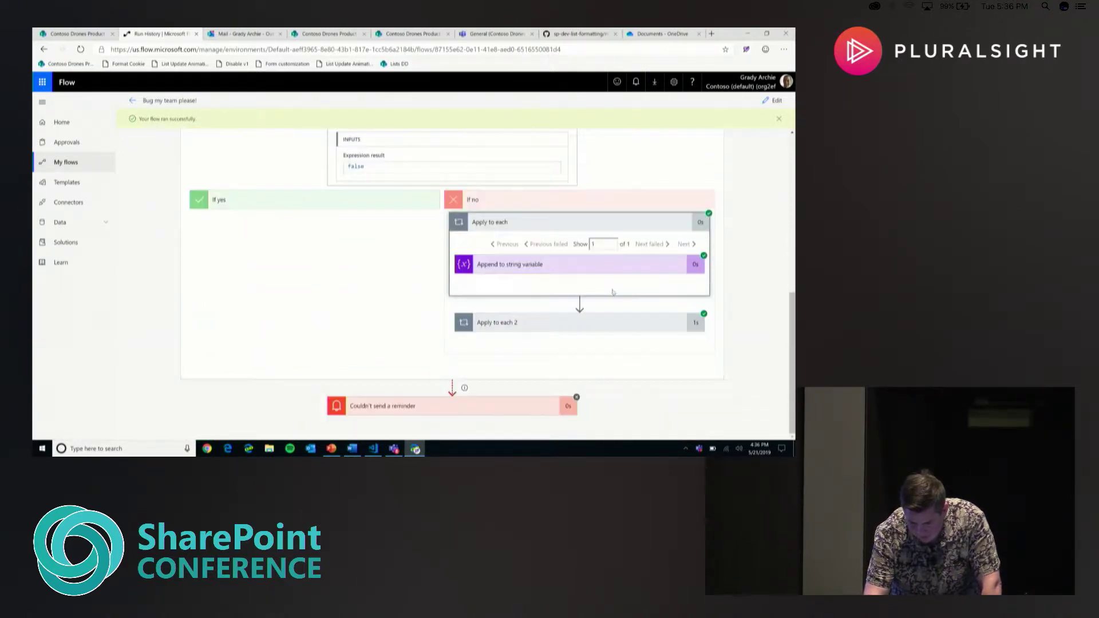
click(596, 330)
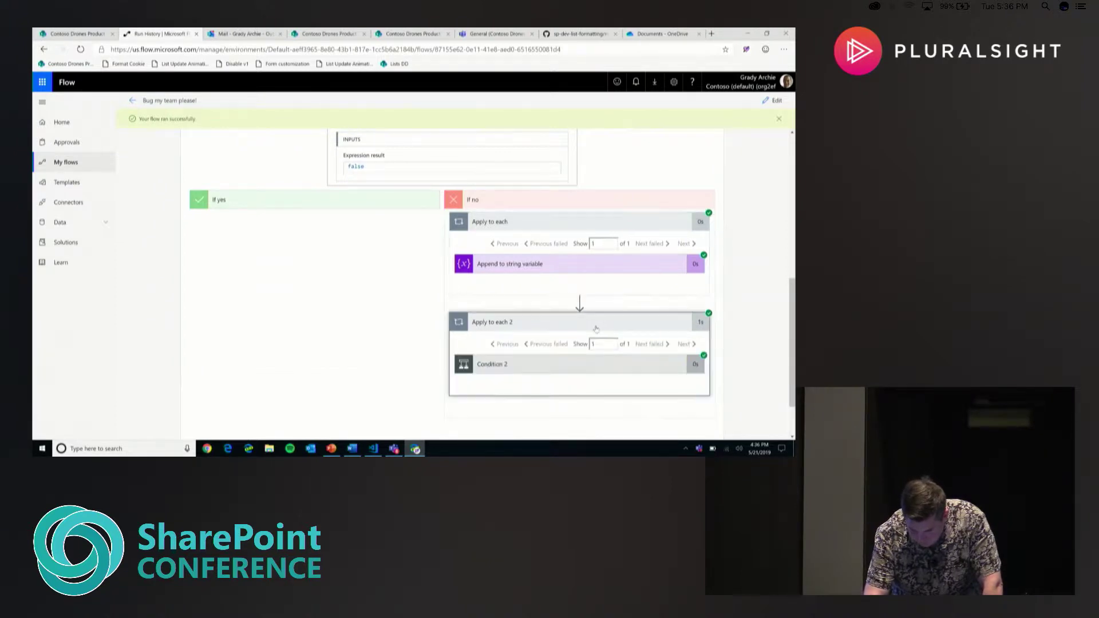
click(525, 369)
scroll(529, 368, down, 2)
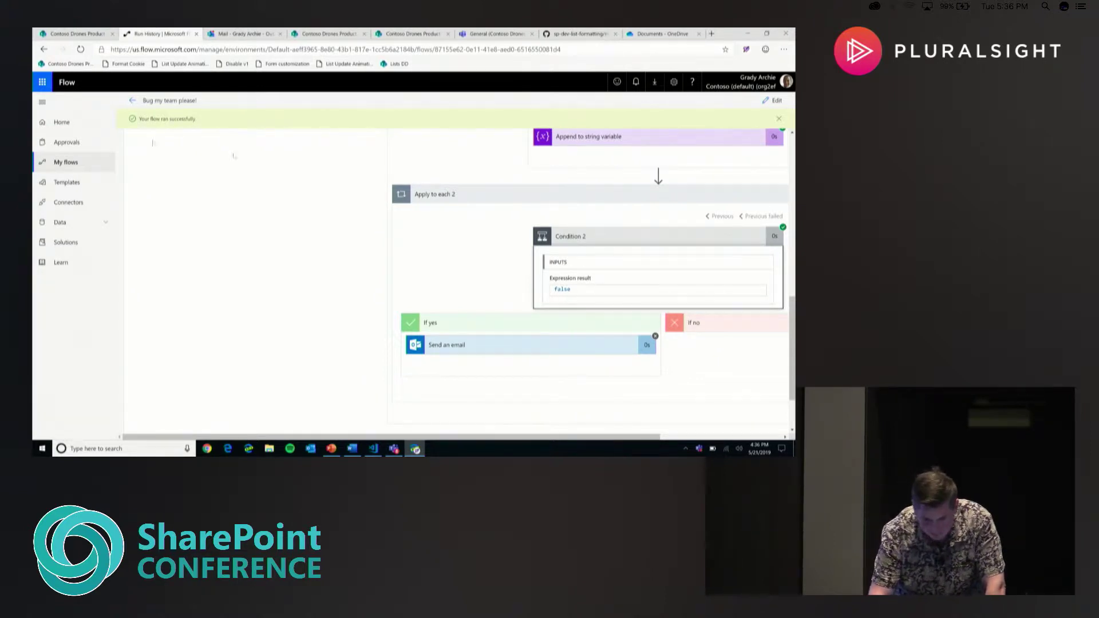
Step: Read the Drones Q&A reminder email in the Outlook inbox, then return to Flow and leave the test run
click(240, 34)
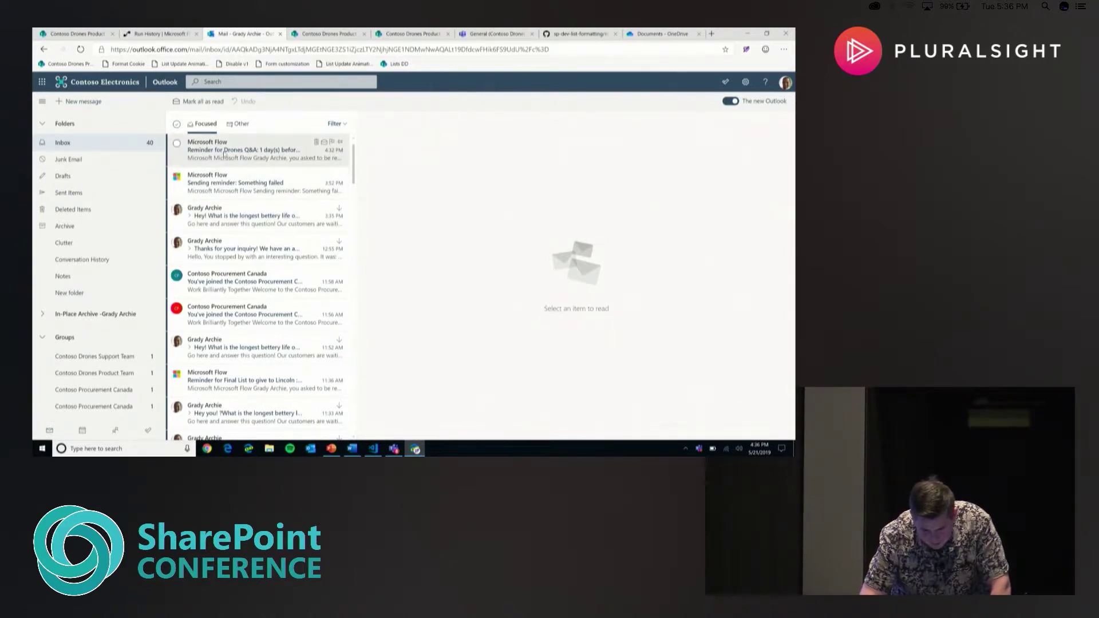
click(261, 145)
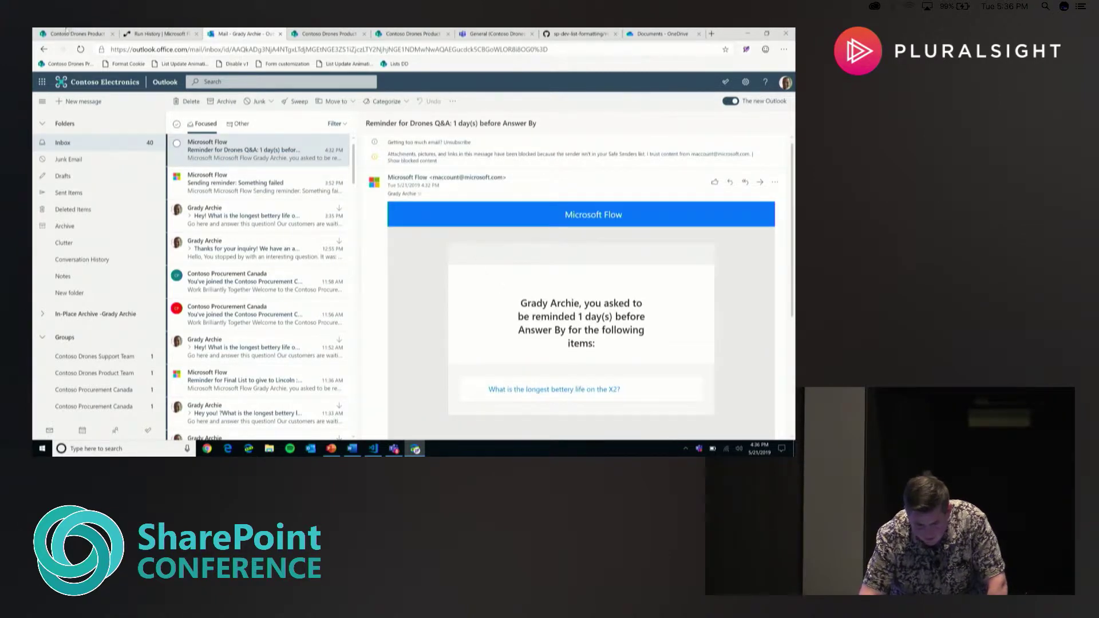
click(149, 33)
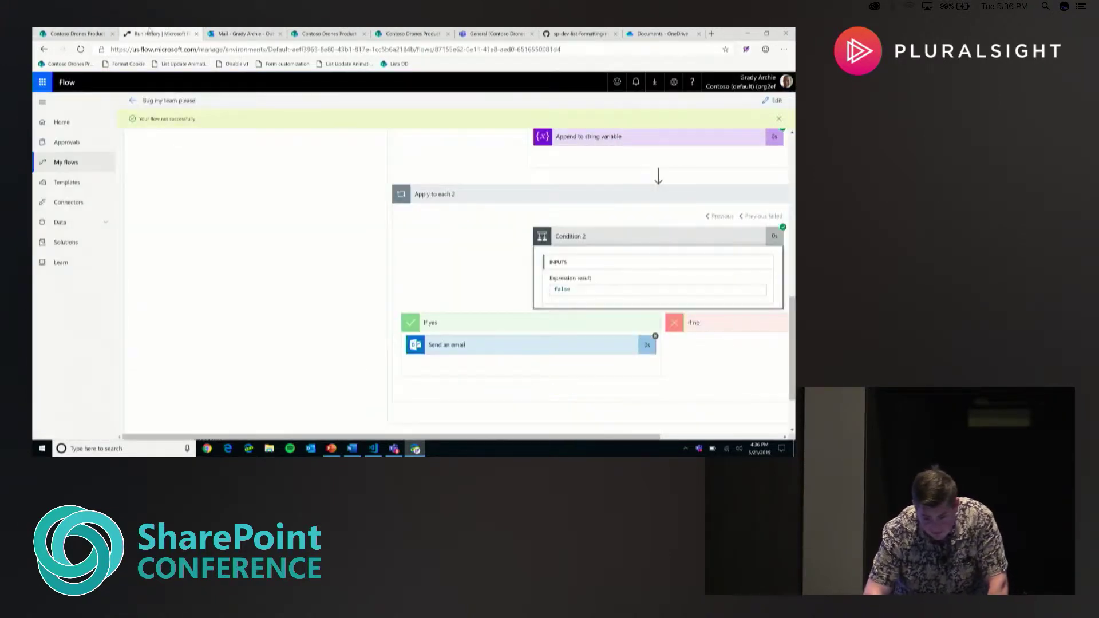
click(131, 101)
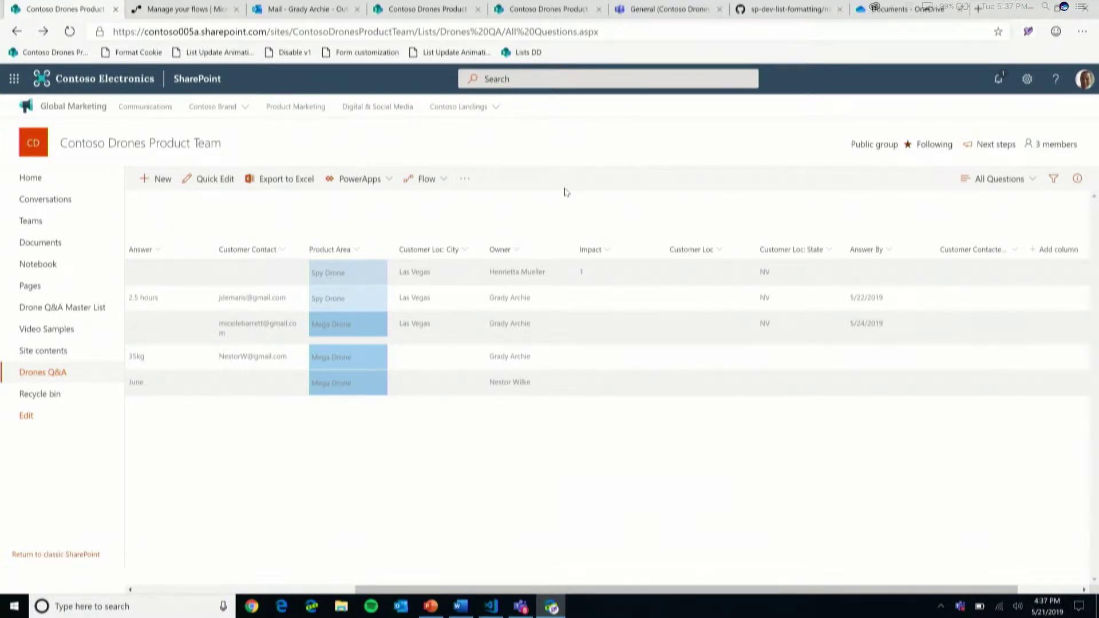
Step: Create a flow for the Drones Q&A list from the "Send a customized email when a new SharePoint list item is added" template
click(438, 181)
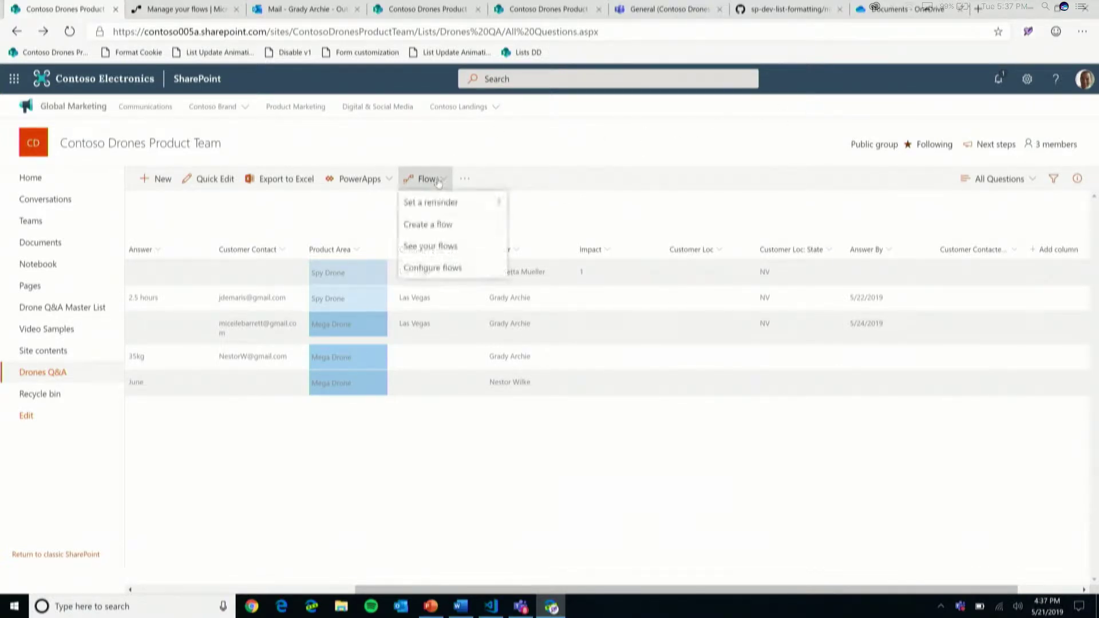
click(438, 227)
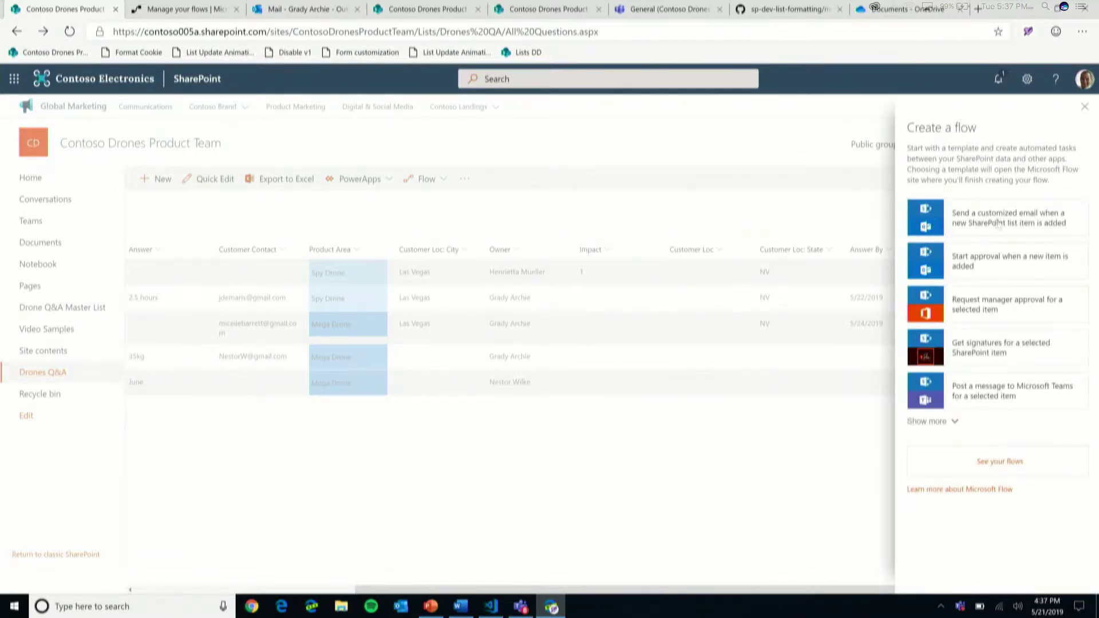
click(993, 227)
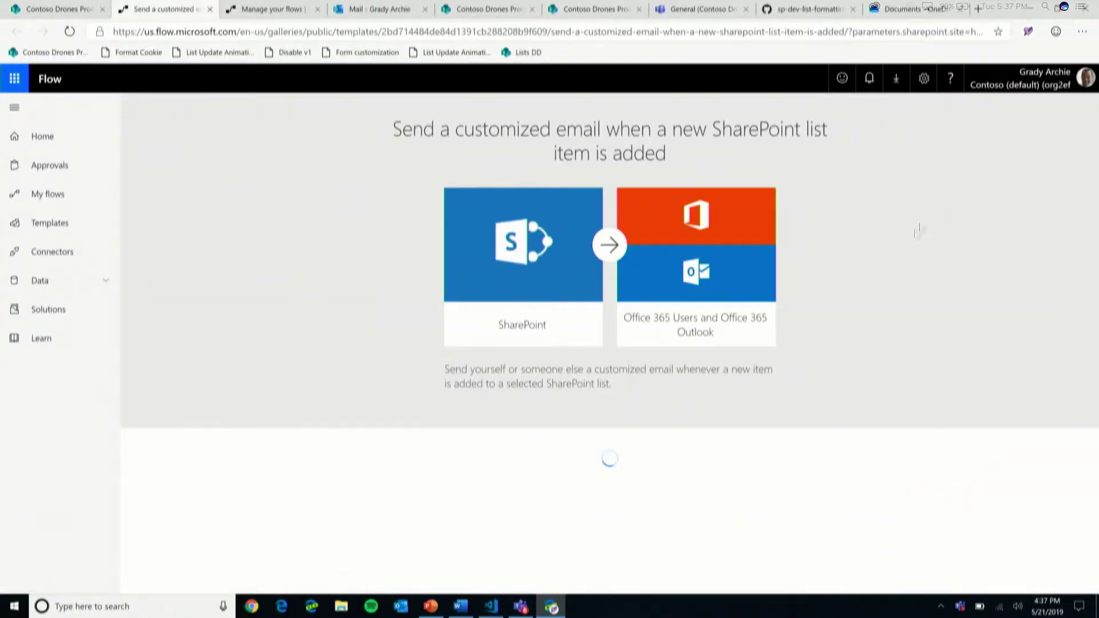
scroll(540, 469, down, 2)
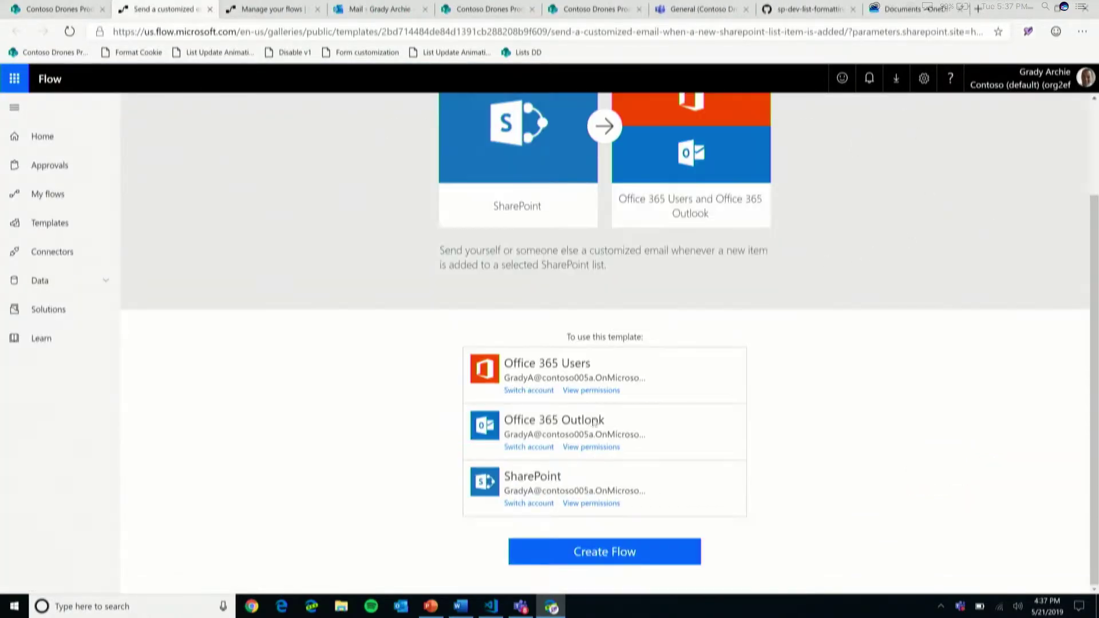
click(599, 552)
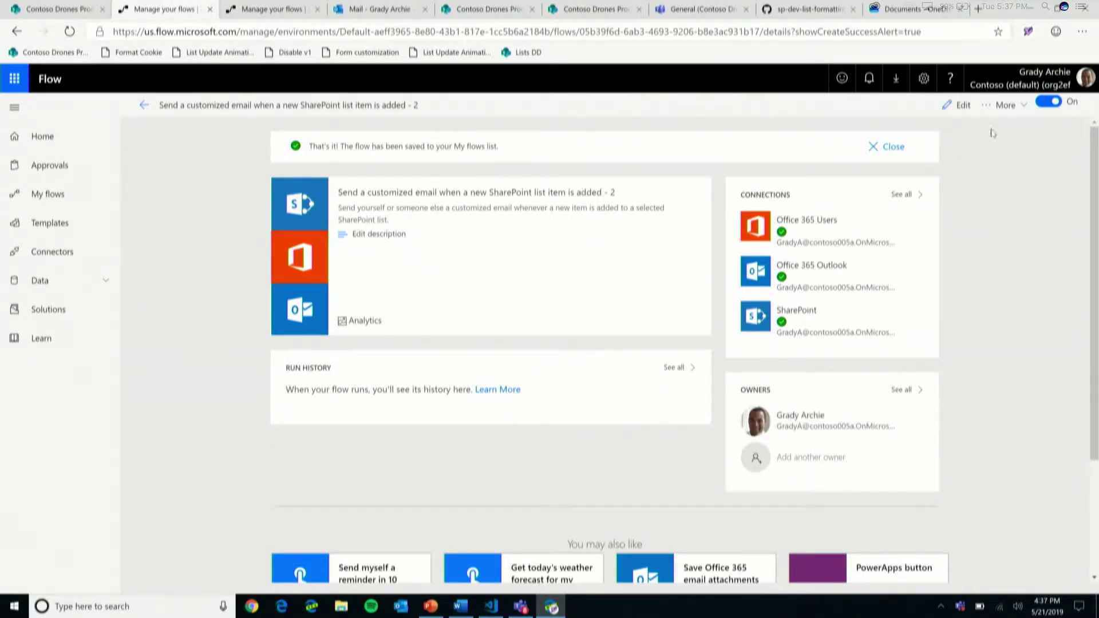
Step: Edit the new flow and delete its "Get my profile (V2)" and "Send Email" actions, leaving only the trigger
click(960, 113)
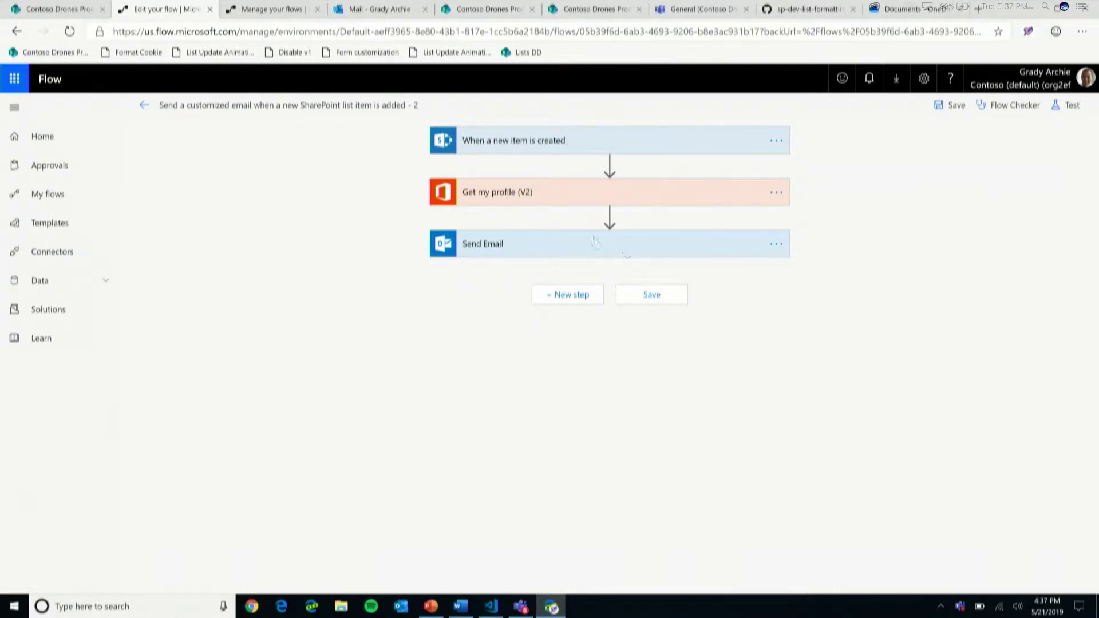
click(777, 192)
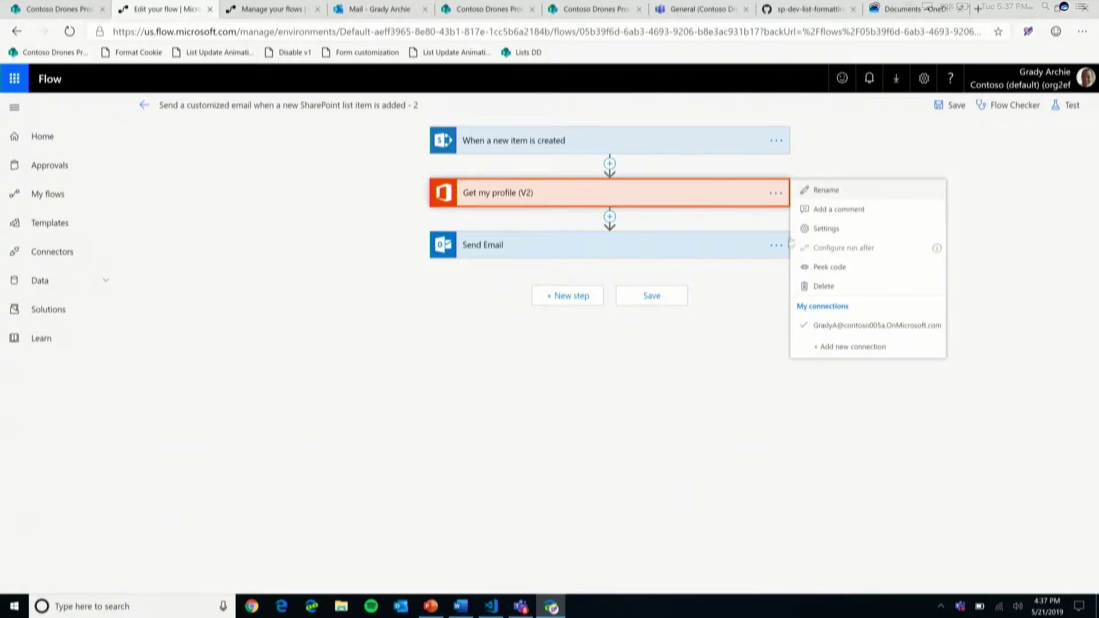
click(822, 286)
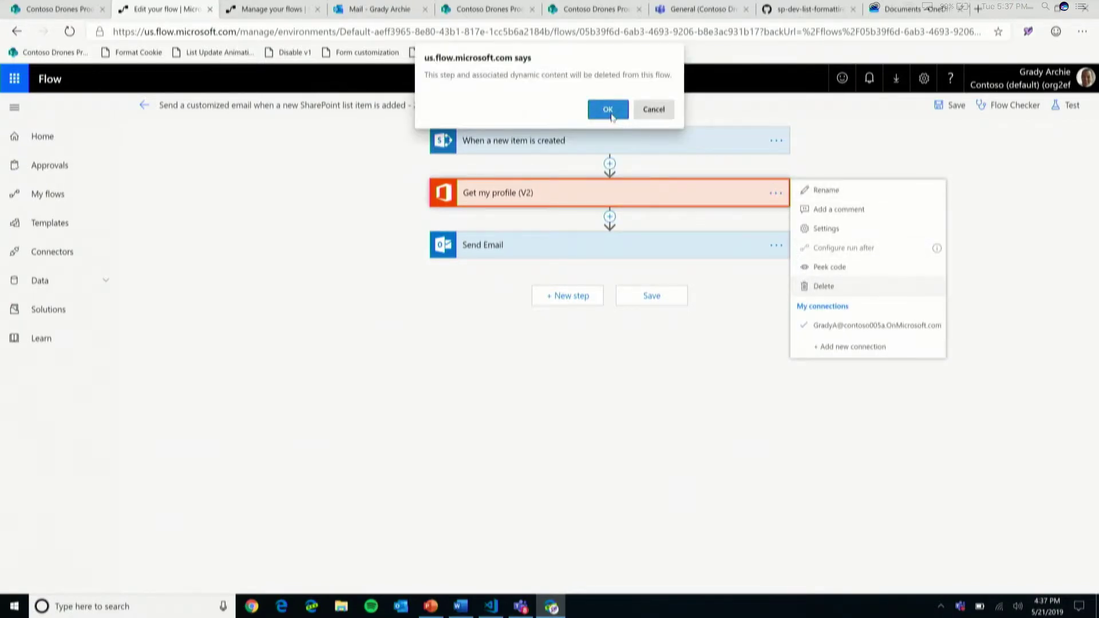
click(608, 108)
click(777, 194)
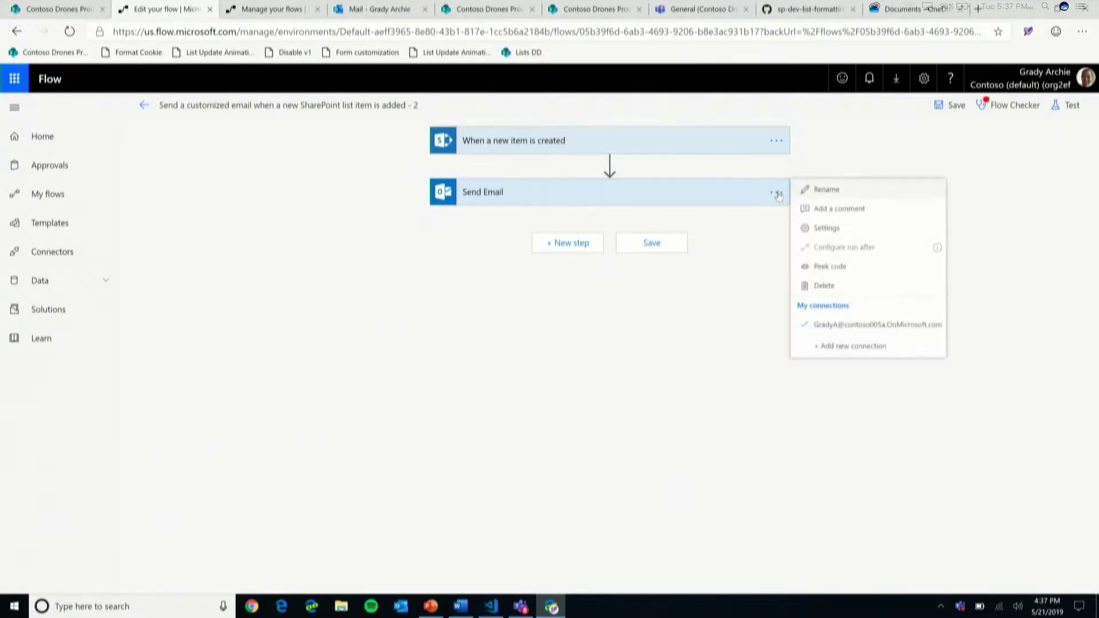
click(836, 290)
click(602, 110)
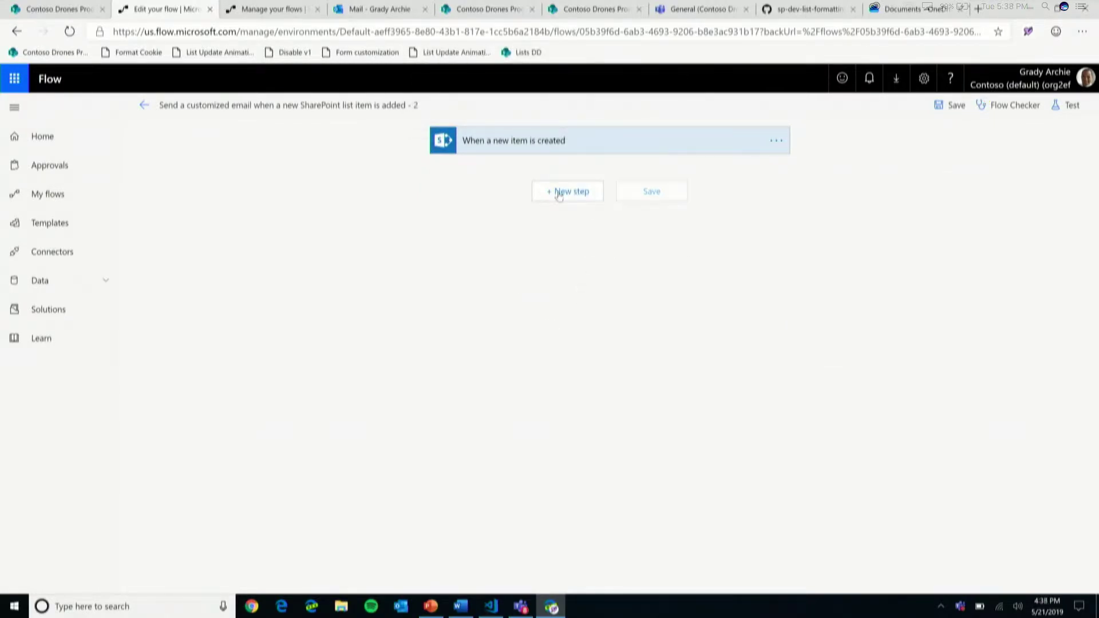
Step: Find actions for "teams" and add the Microsoft Teams "Post a message" action after the "When a new item is created" trigger
click(560, 193)
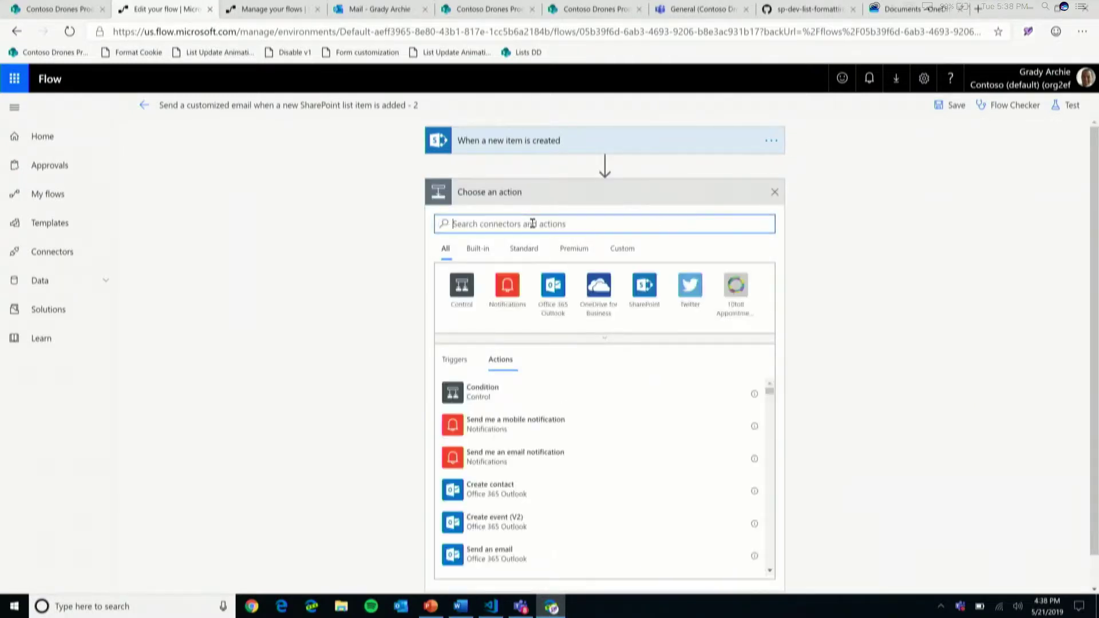
text(teams)
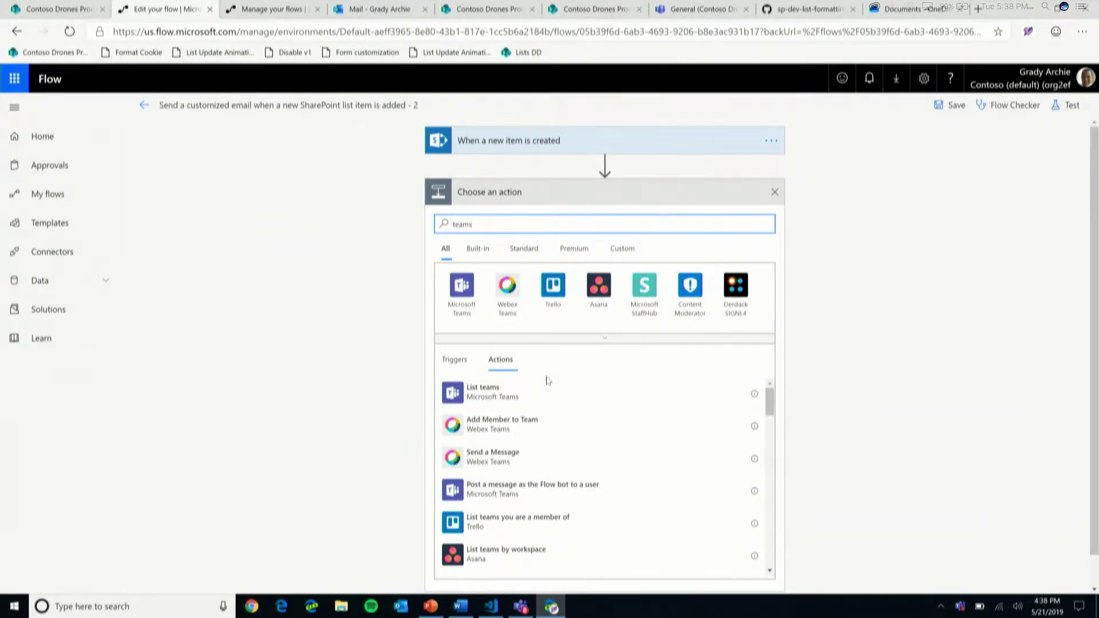
scroll(548, 501, down, 1)
scroll(547, 501, down, 3)
click(512, 533)
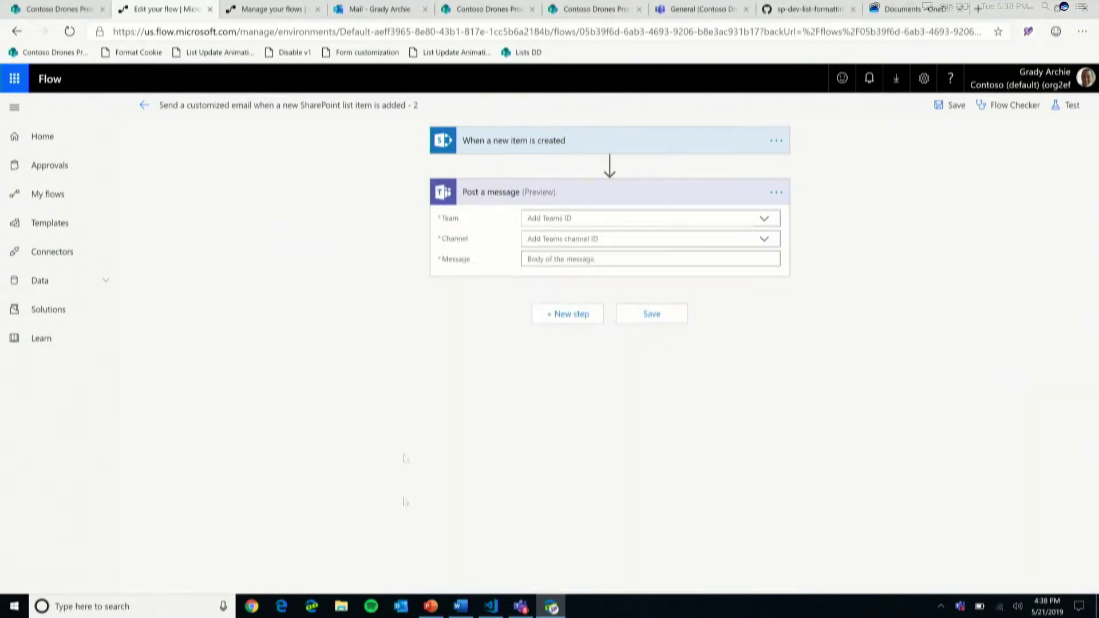
Step: Set the "Post a message" action's team to Contoso Drones Product Team and its channel to General
click(578, 222)
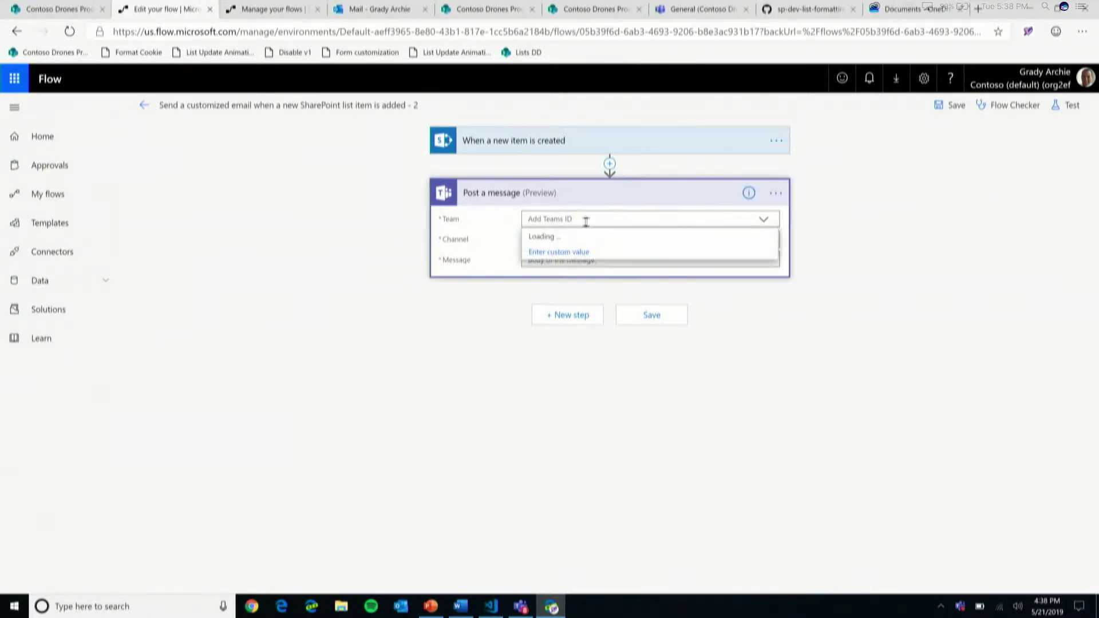
click(611, 236)
click(605, 239)
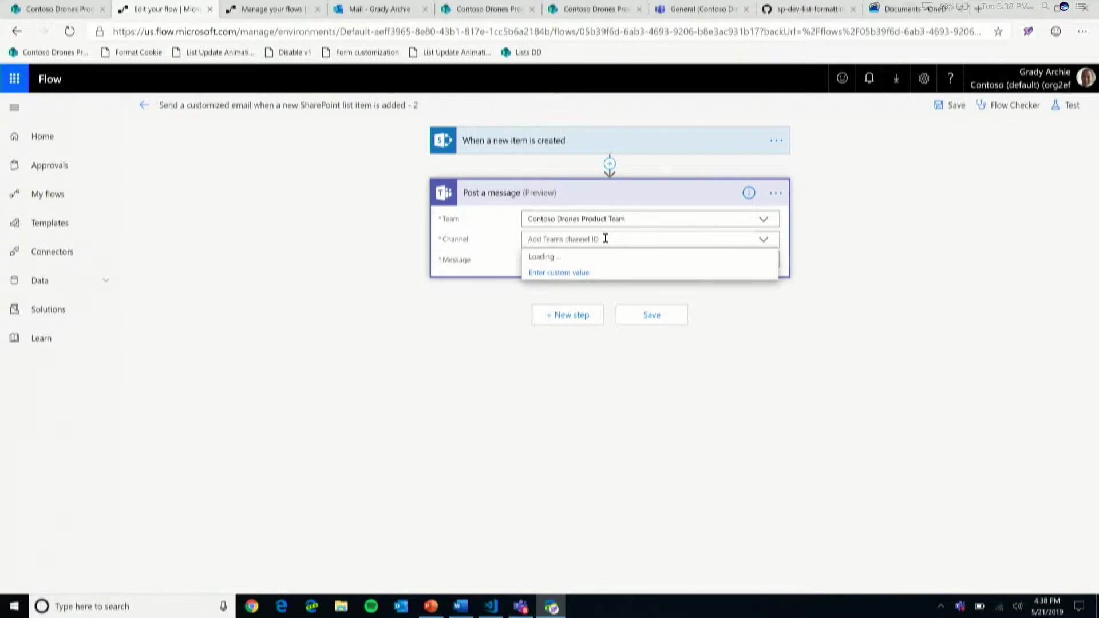
click(541, 273)
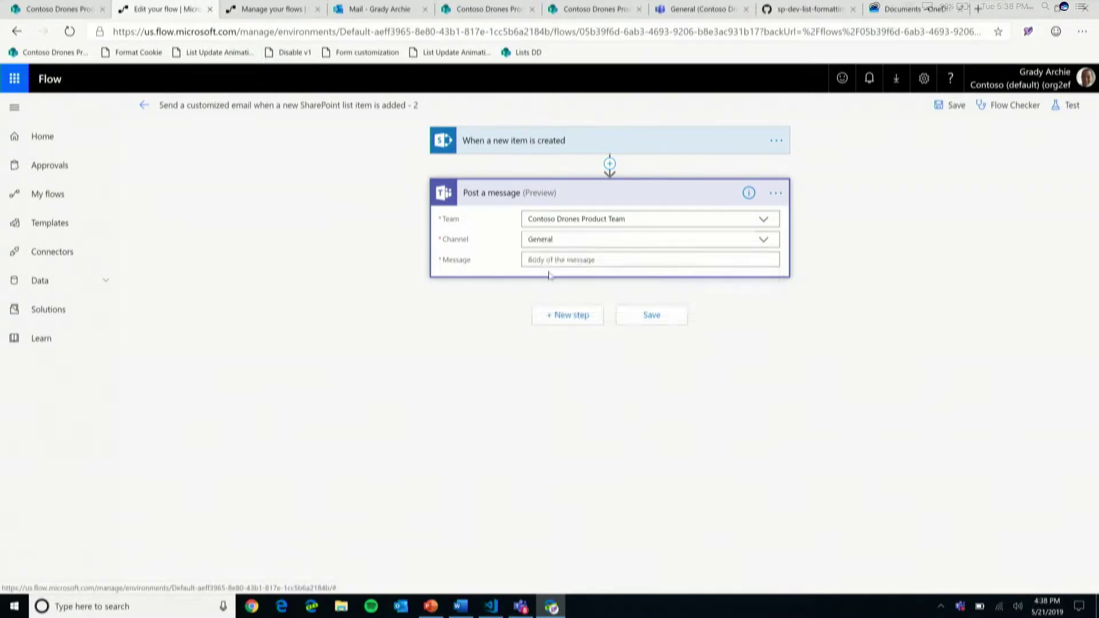
Step: Set the Teams message to "Hey! Hey question has come in!!" followed by the item's Title and Link to item dynamic values
click(570, 261)
text(He)
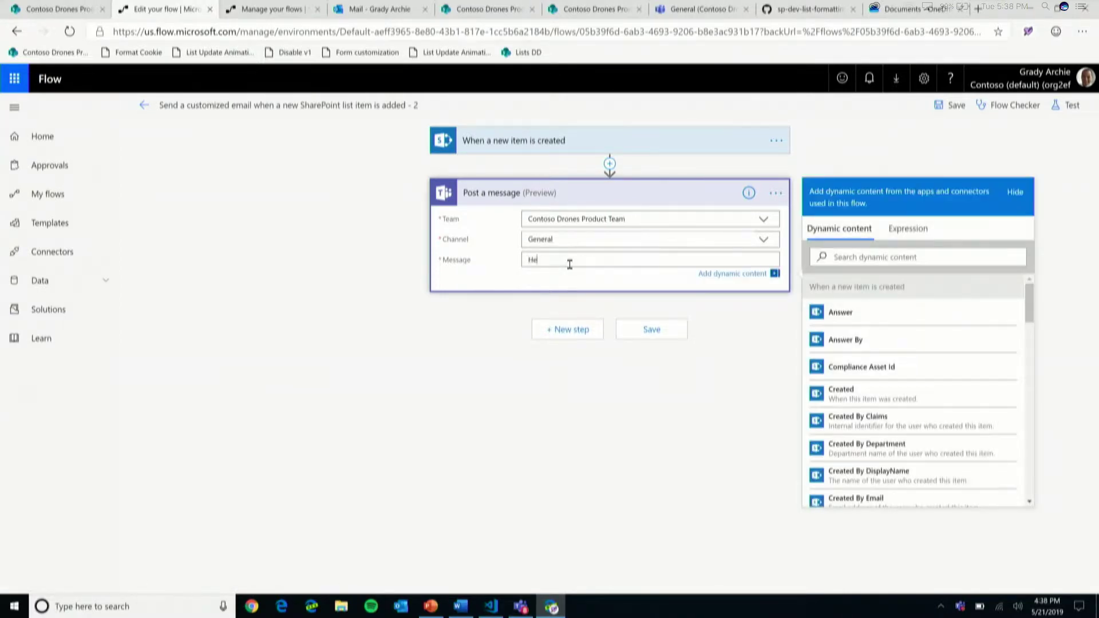
text(y!  Hey question has come in!!)
scroll(911, 417, down, 10)
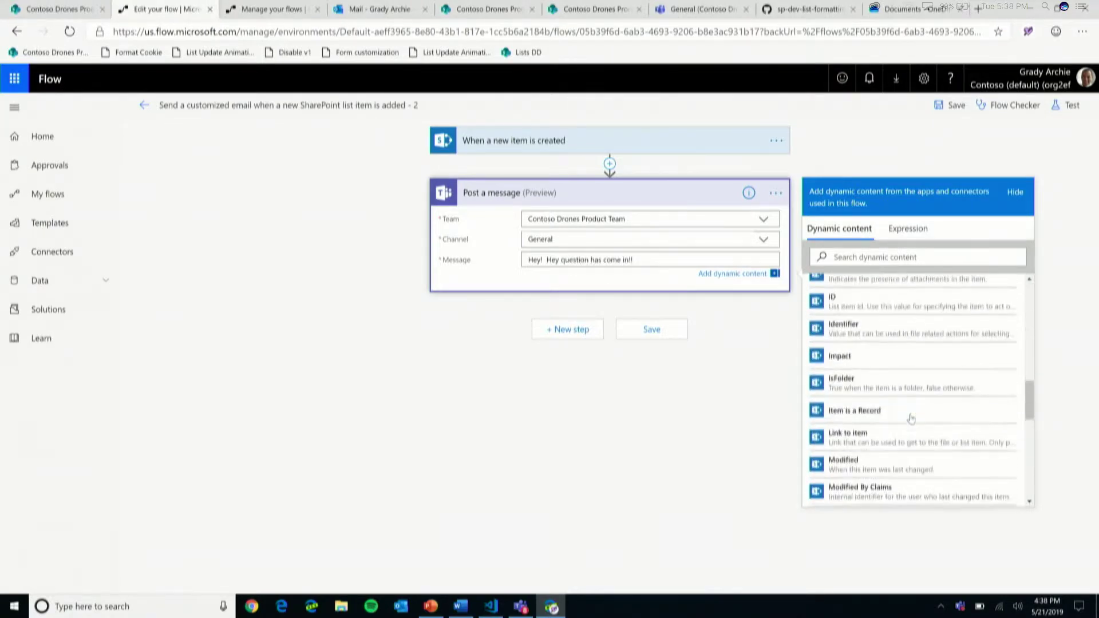
scroll(911, 417, down, 8)
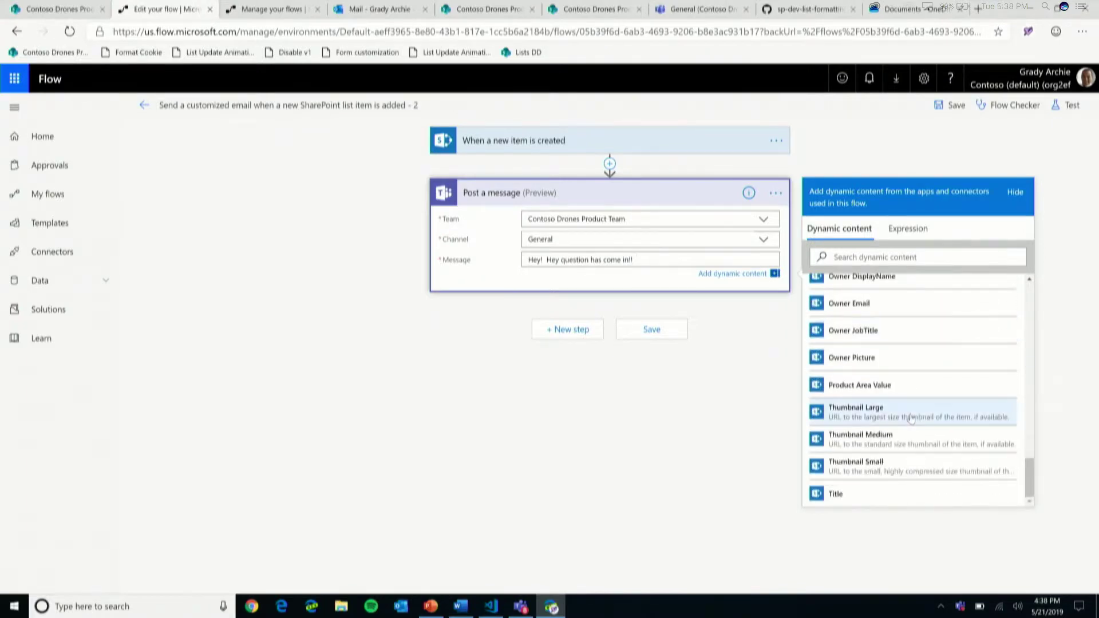
click(865, 492)
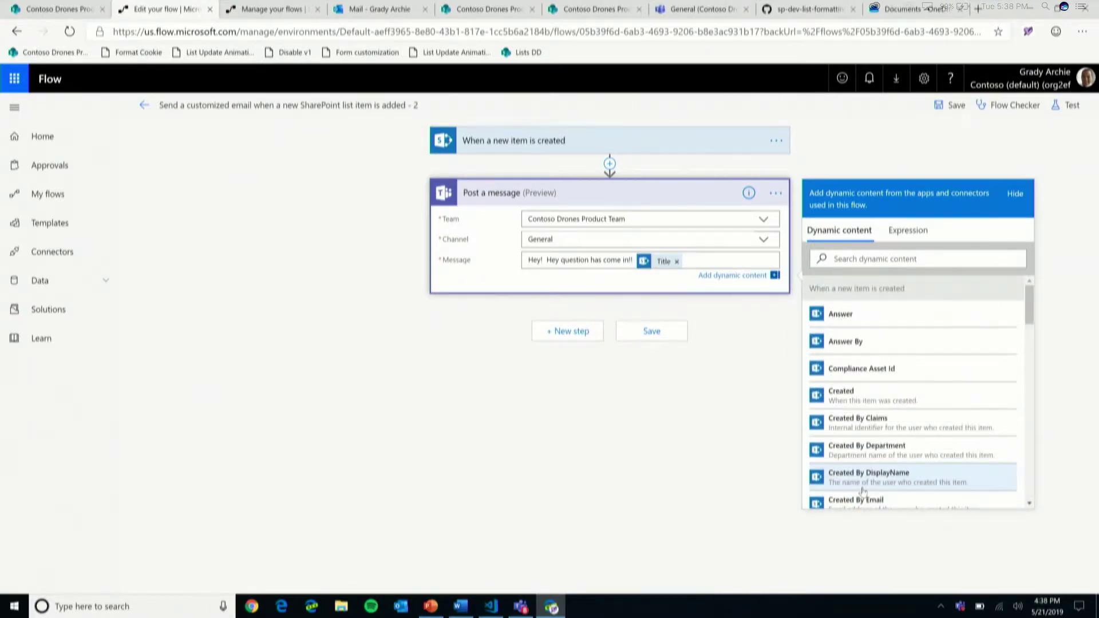
scroll(947, 443, down, 5)
scroll(948, 443, down, 6)
scroll(876, 355, up, 2)
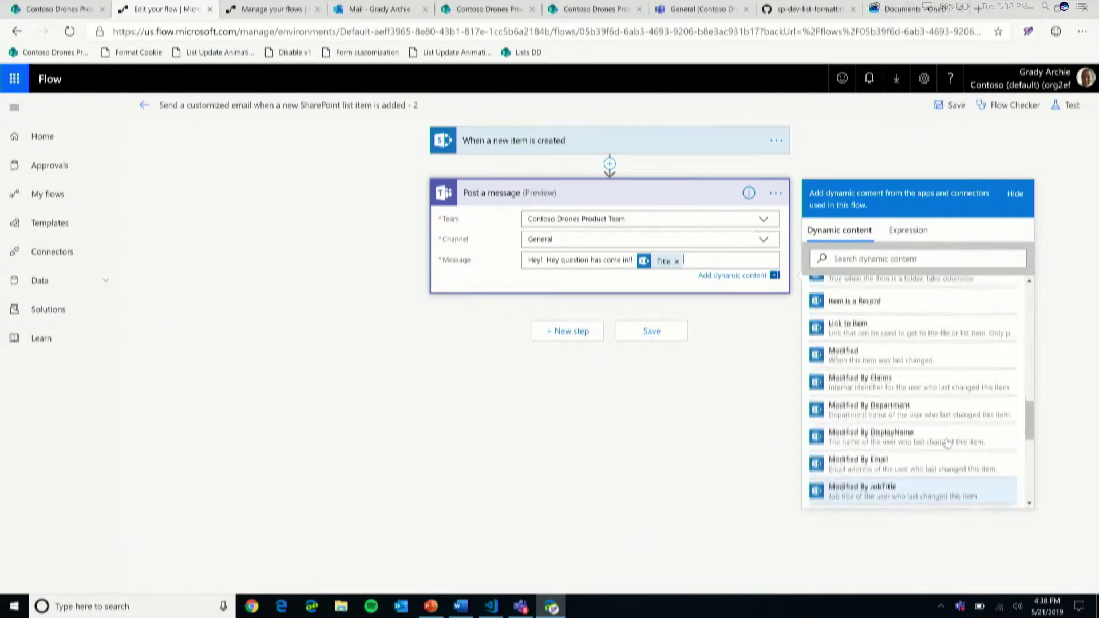
click(875, 346)
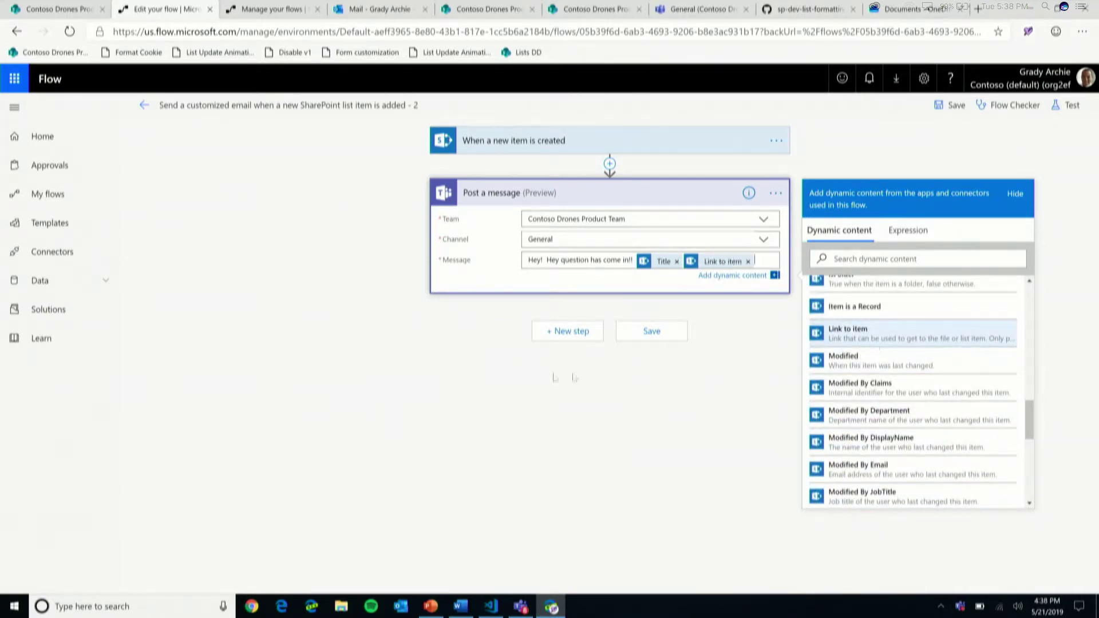
Step: Save the flow that posts new Drones Q&A items to Teams, staying in the flow editor
click(644, 338)
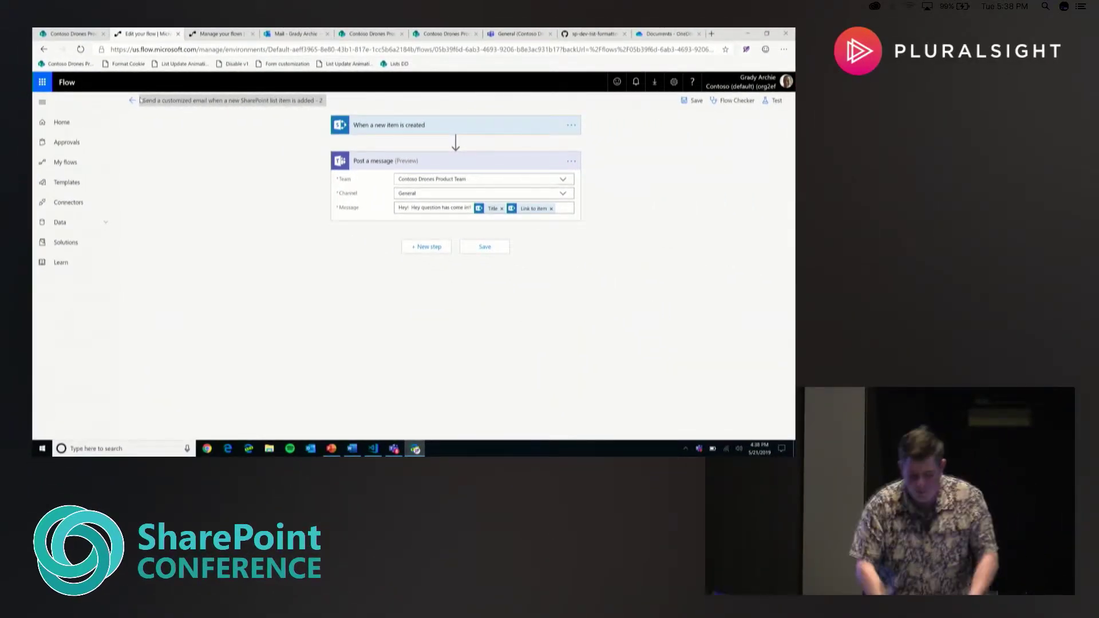
click(131, 101)
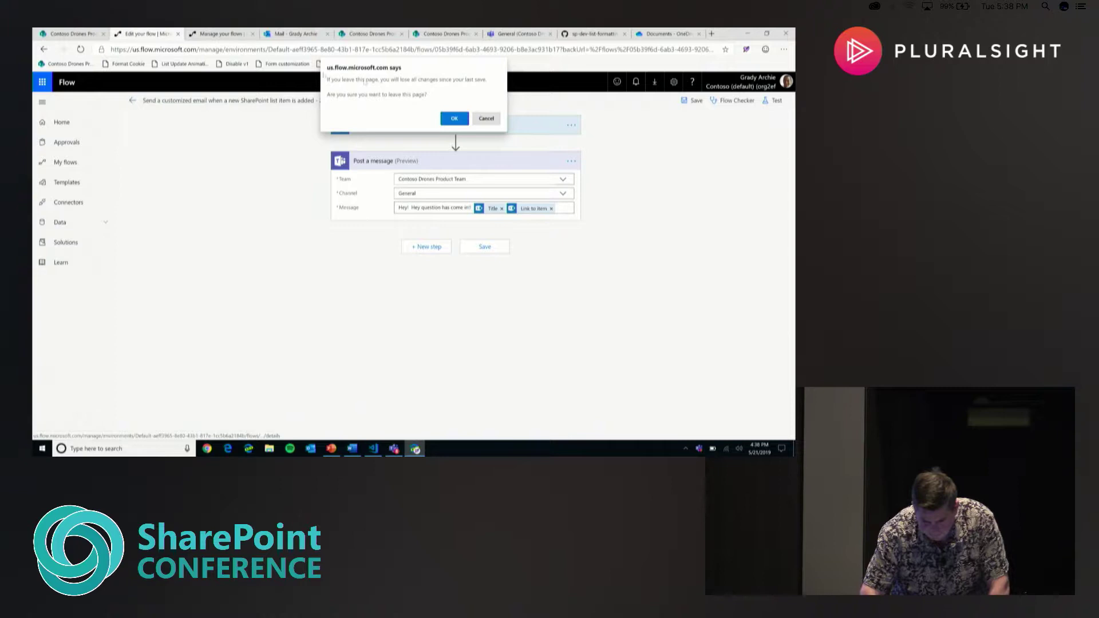
click(480, 120)
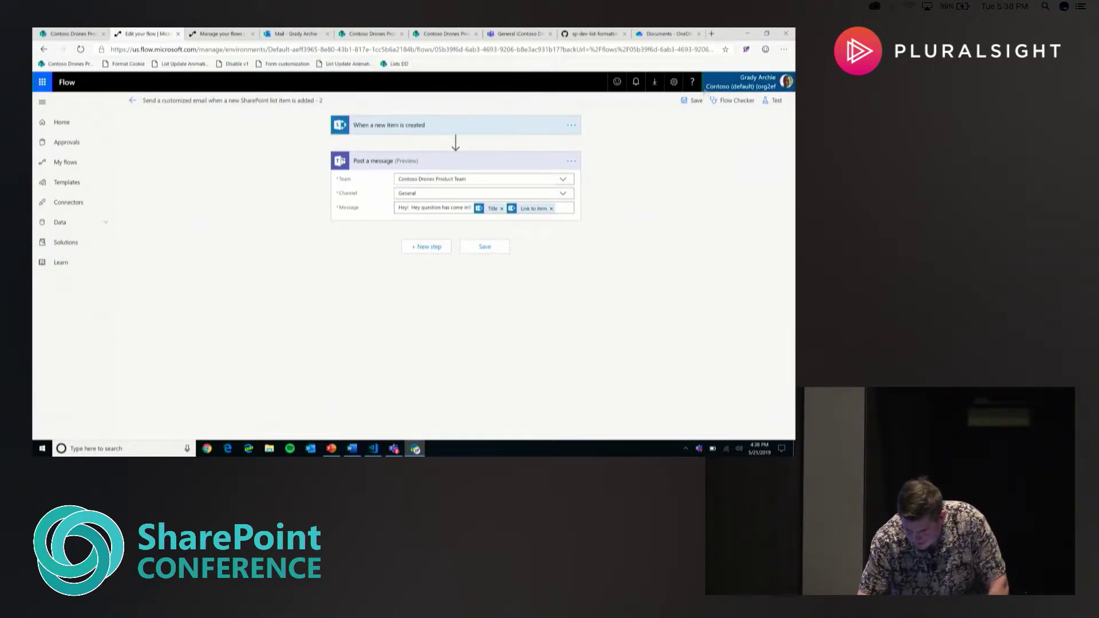
click(703, 99)
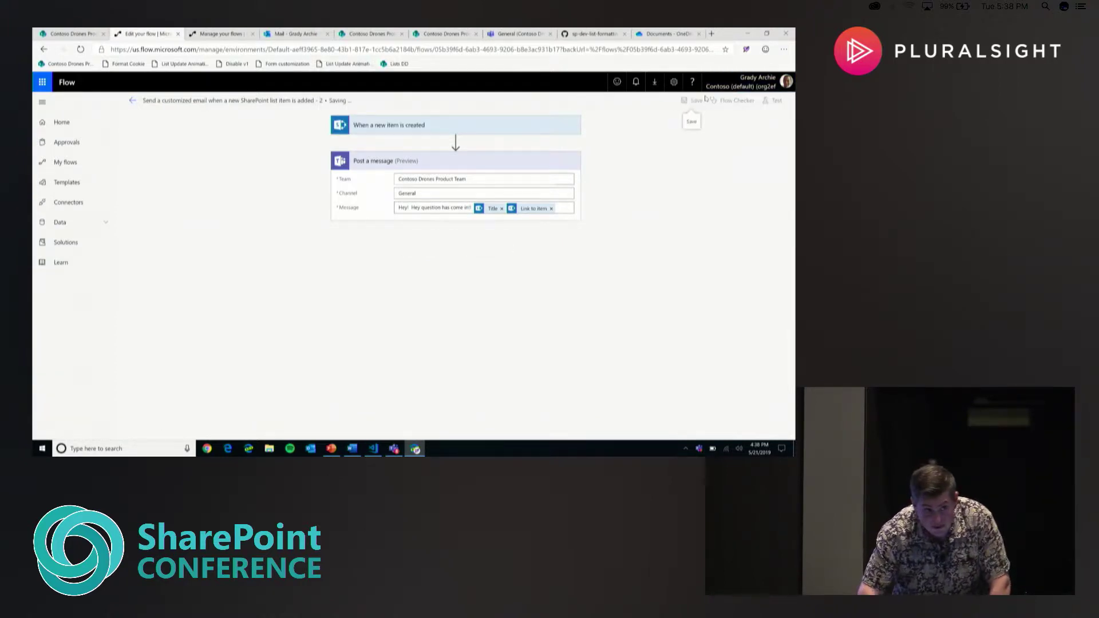
Step: Return to the Drones Q&A list and set Impact to 8 for the question about the longest battery life on the X2
click(65, 32)
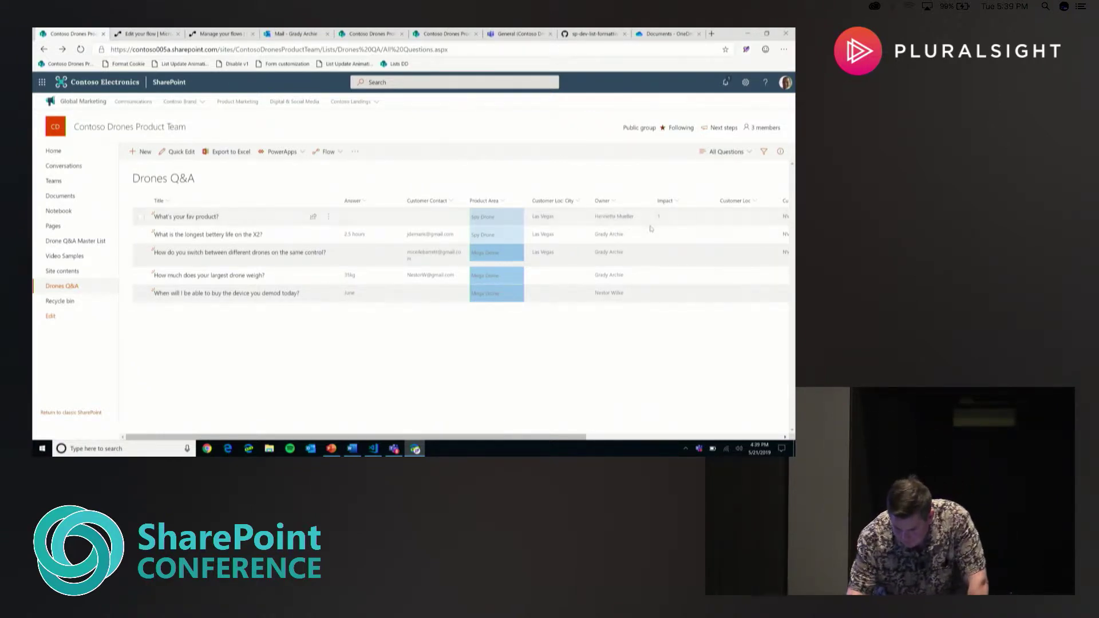
click(673, 234)
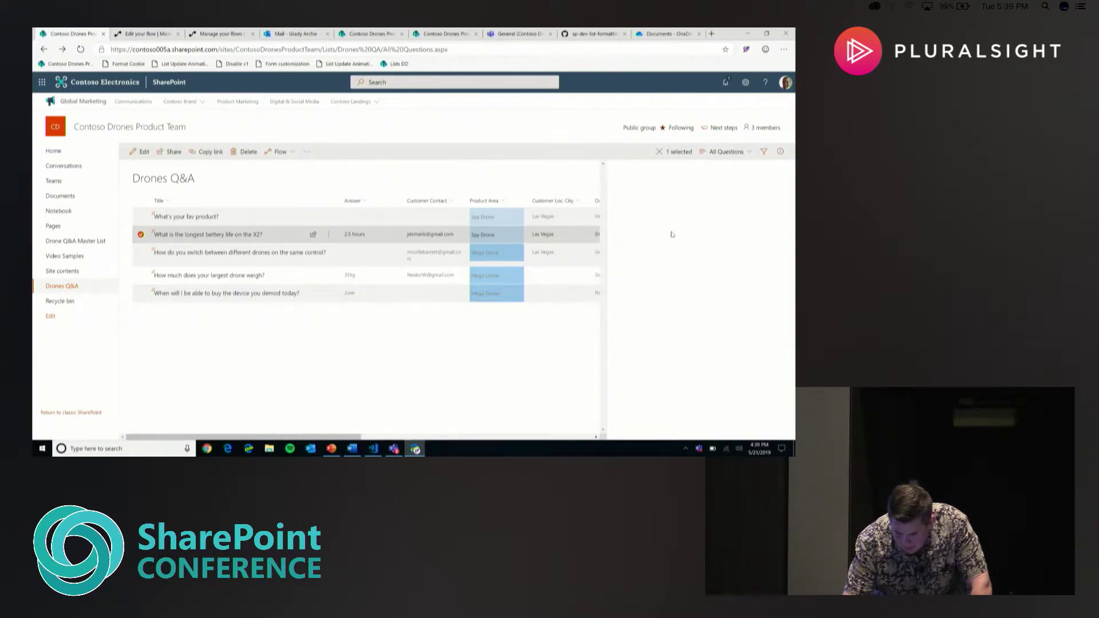
scroll(895, 503, down, 5)
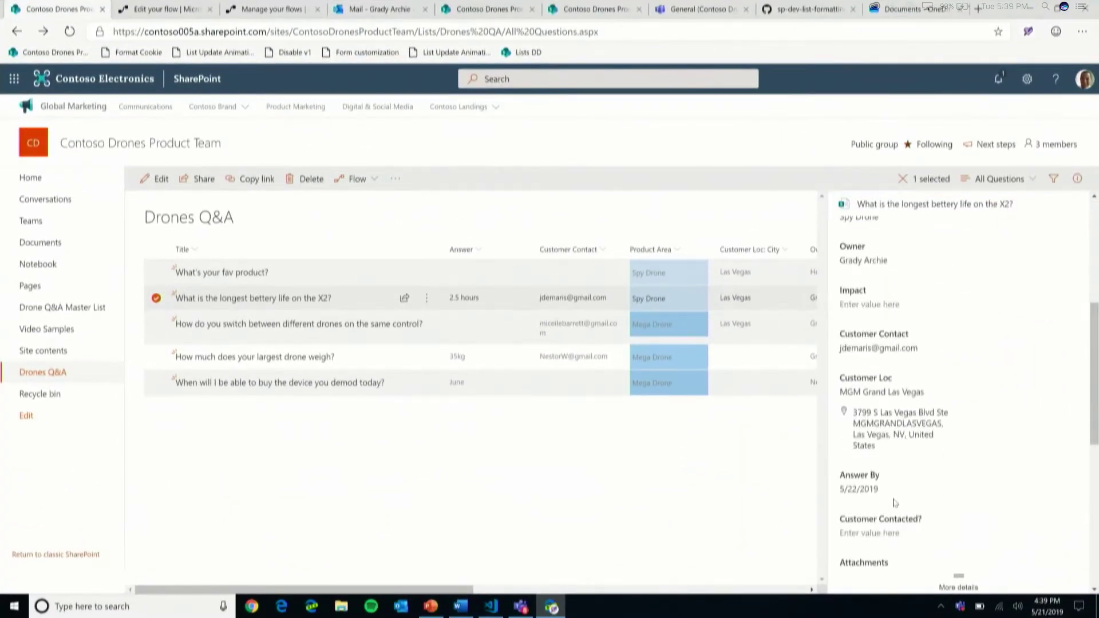
click(866, 283)
text(8)
key(Return)
scroll(690, 431, right, 3)
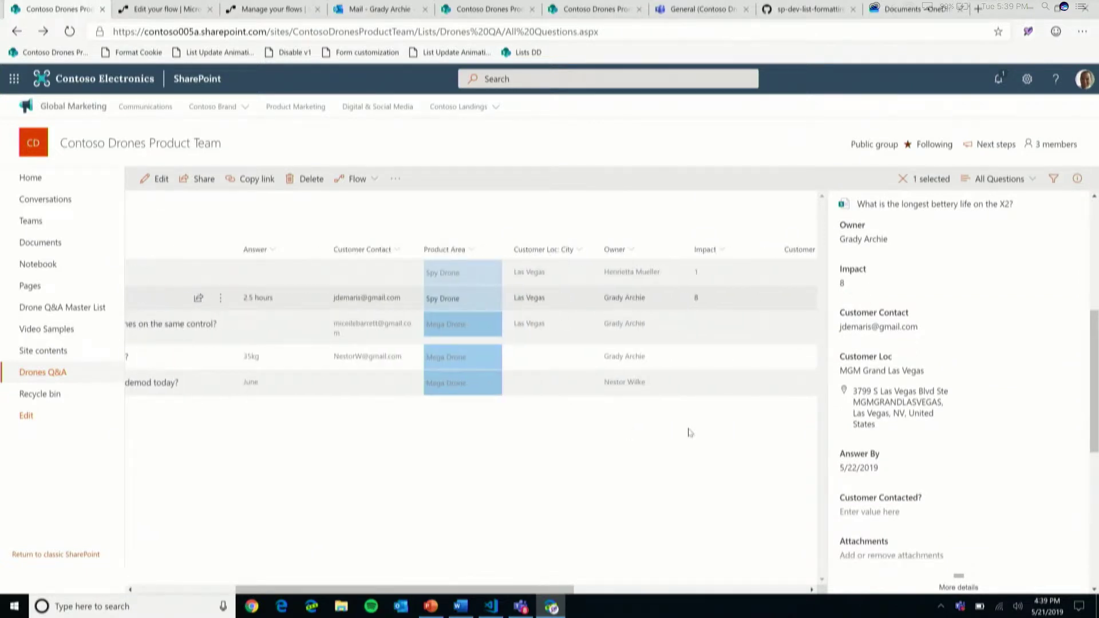
Step: Set Impact to 3 for the question "How much does your largest drone weigh?"
click(710, 368)
scroll(891, 425, down, 2)
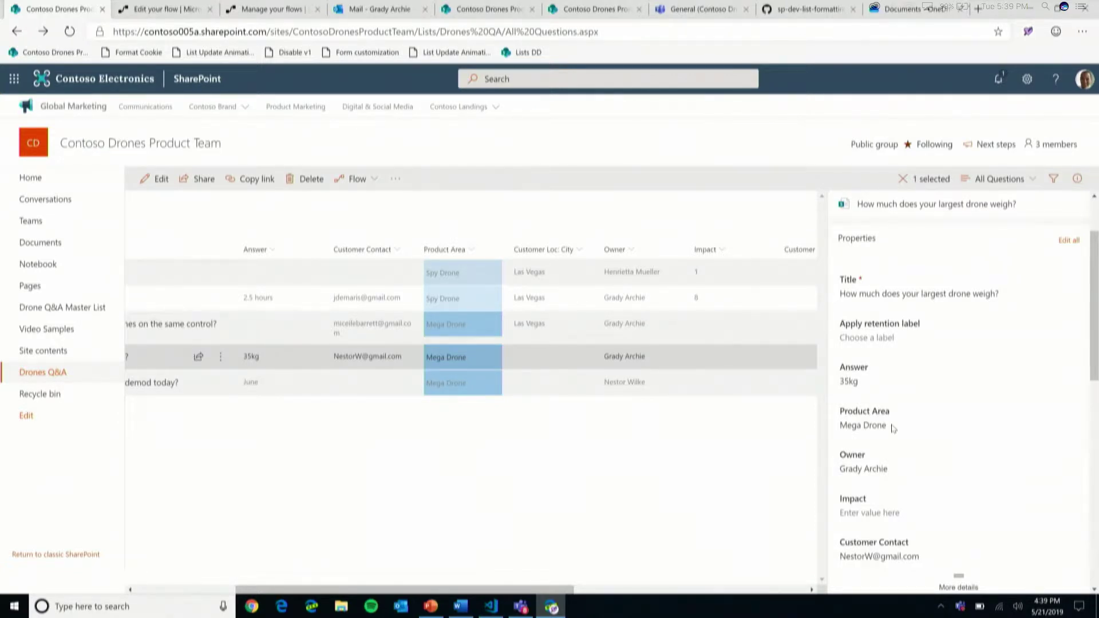
click(870, 511)
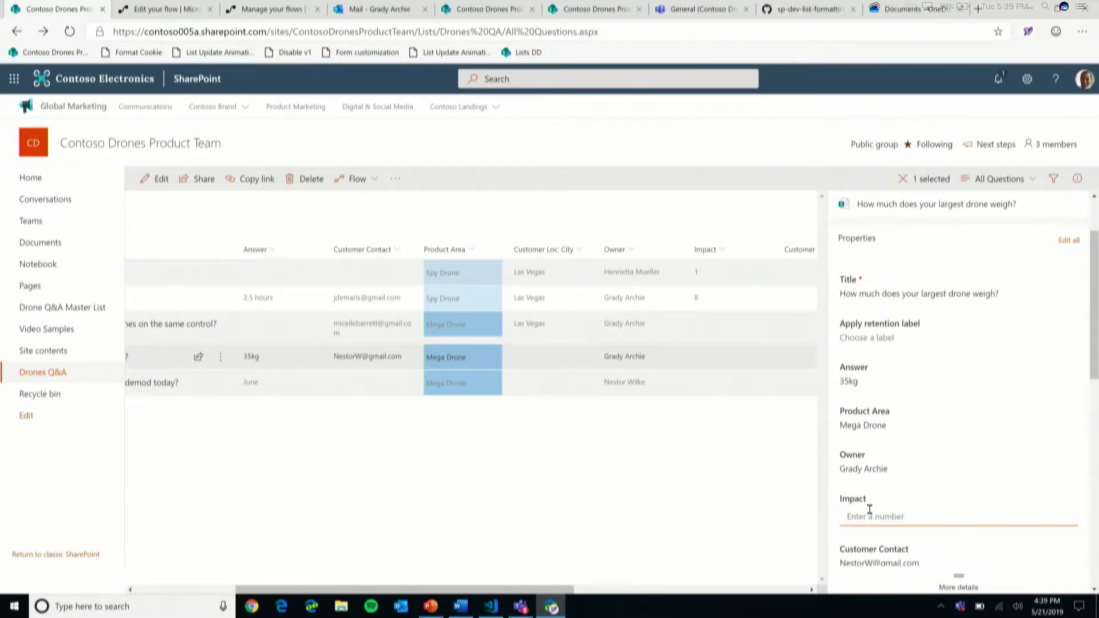
text(3)
key(Return)
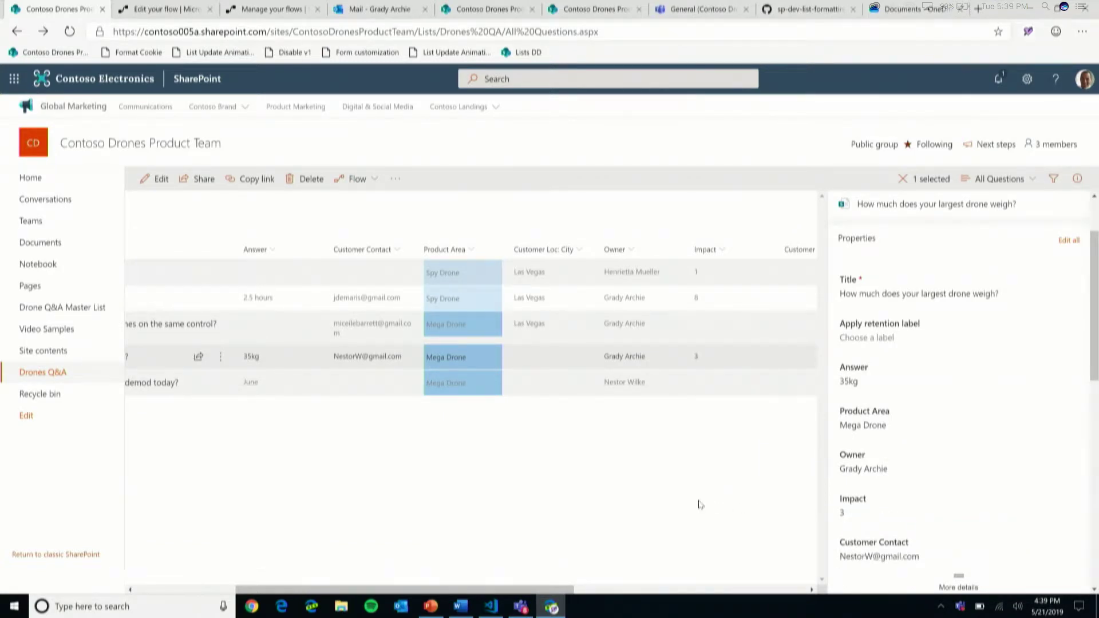
Step: Format the Impact column with data bars, using the darkest green for positive values, and apply the formatting
click(722, 248)
mouse_move(755, 360)
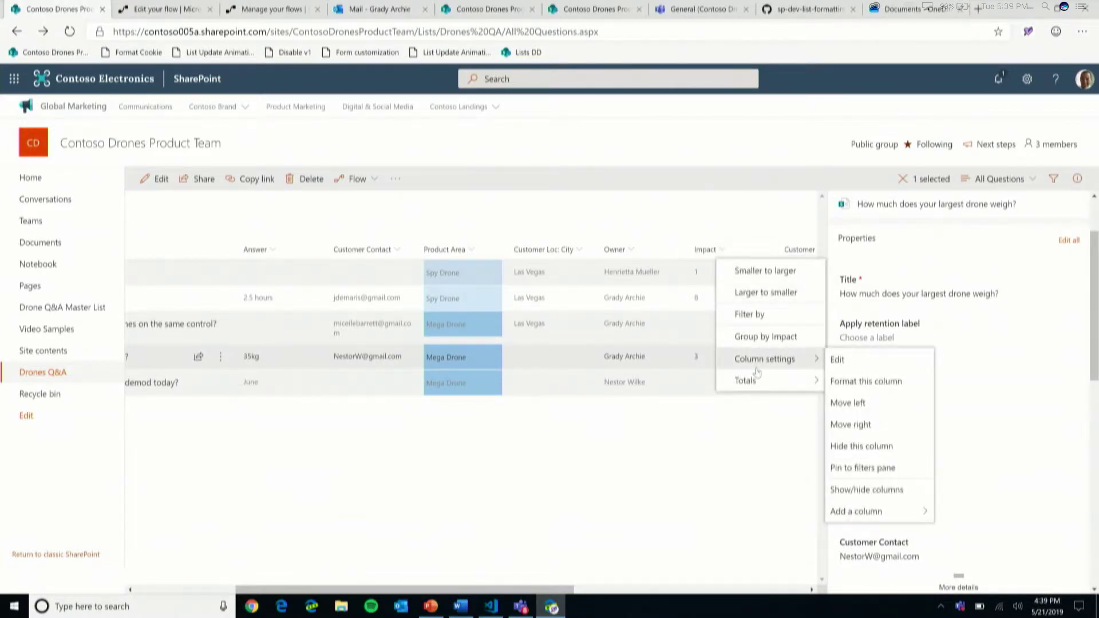
click(833, 382)
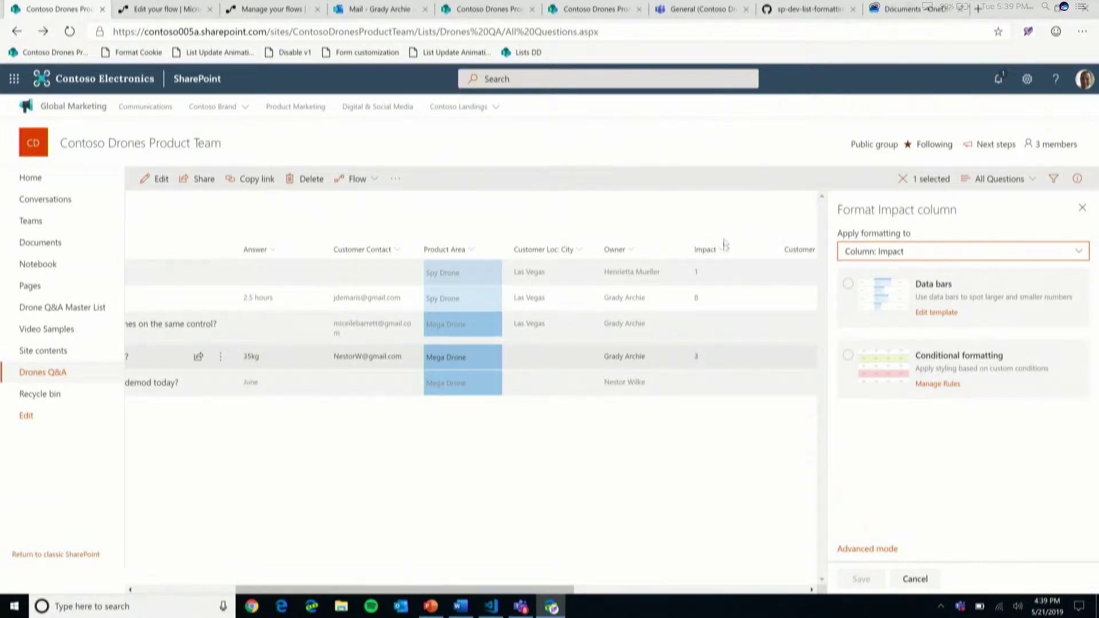
click(848, 285)
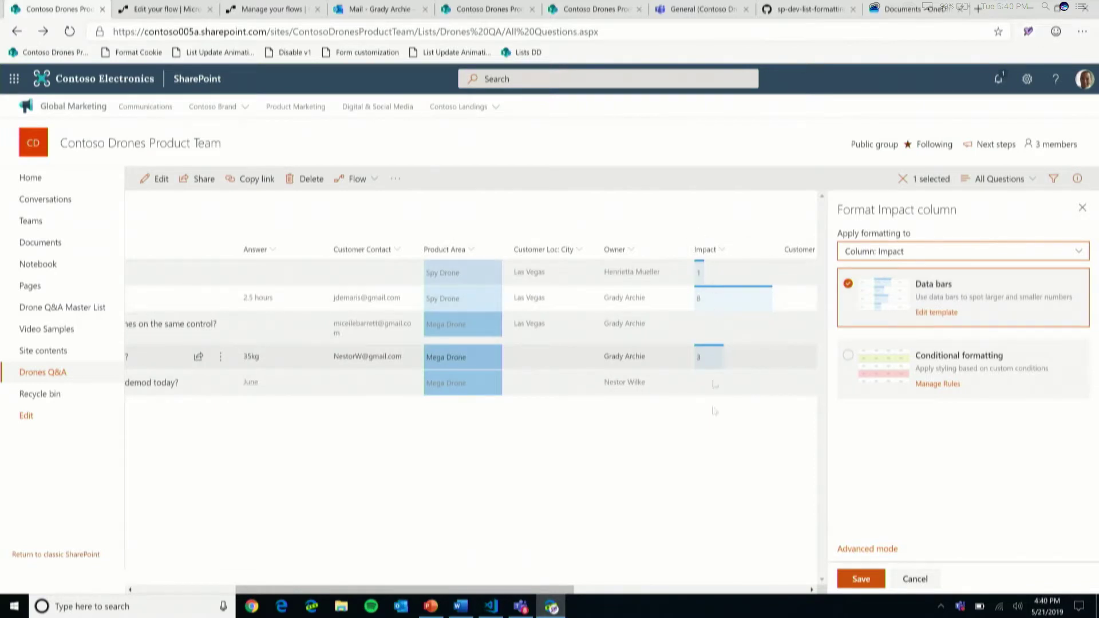
click(937, 313)
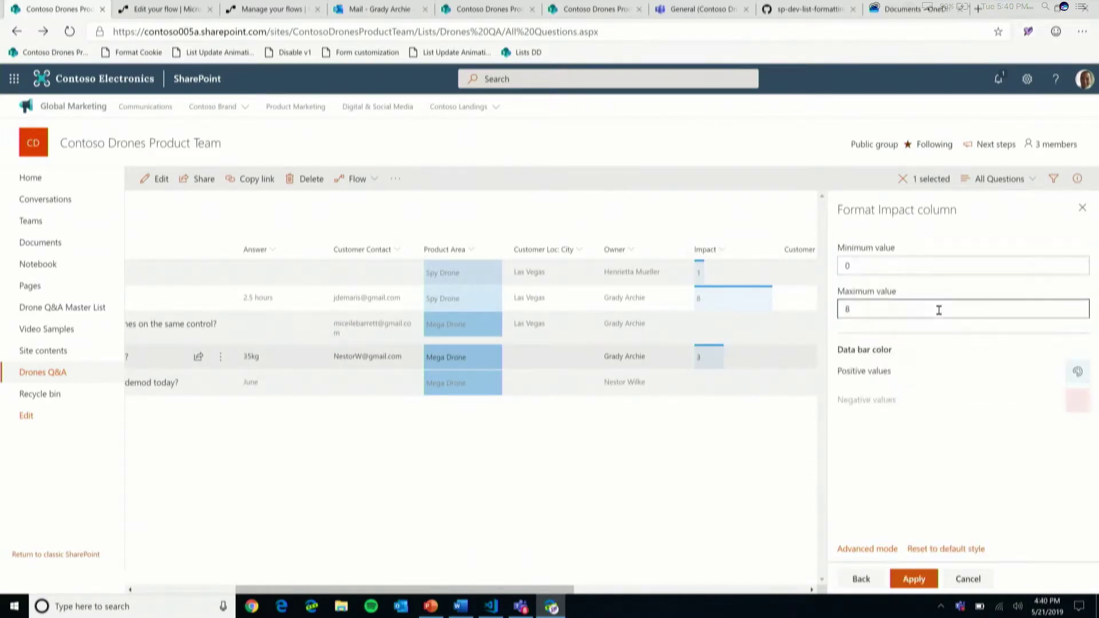
click(1089, 380)
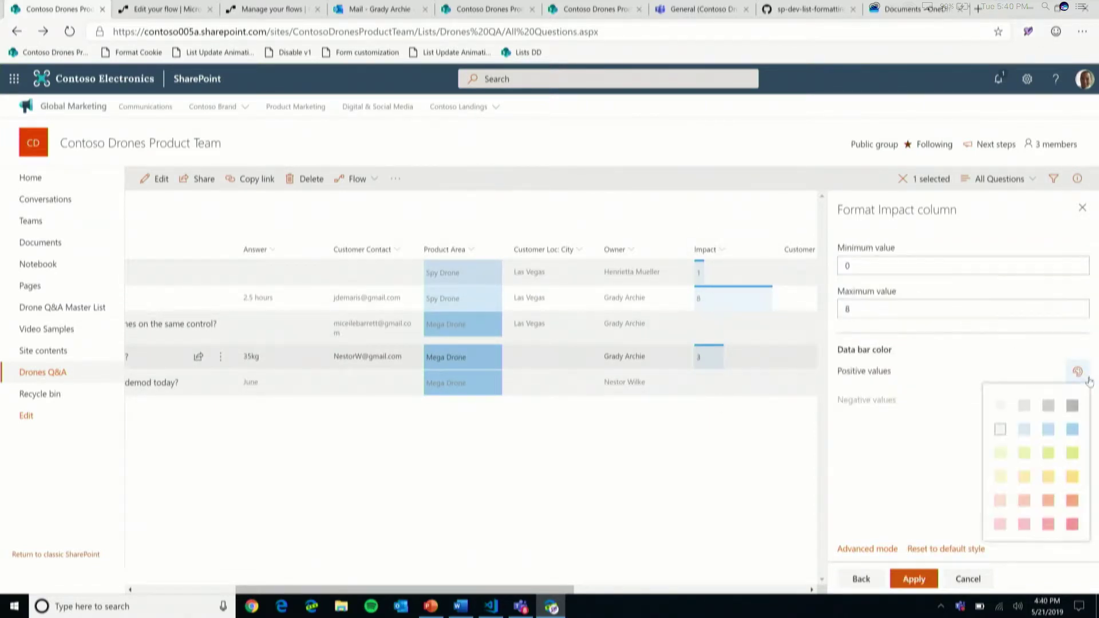
click(1075, 461)
click(922, 580)
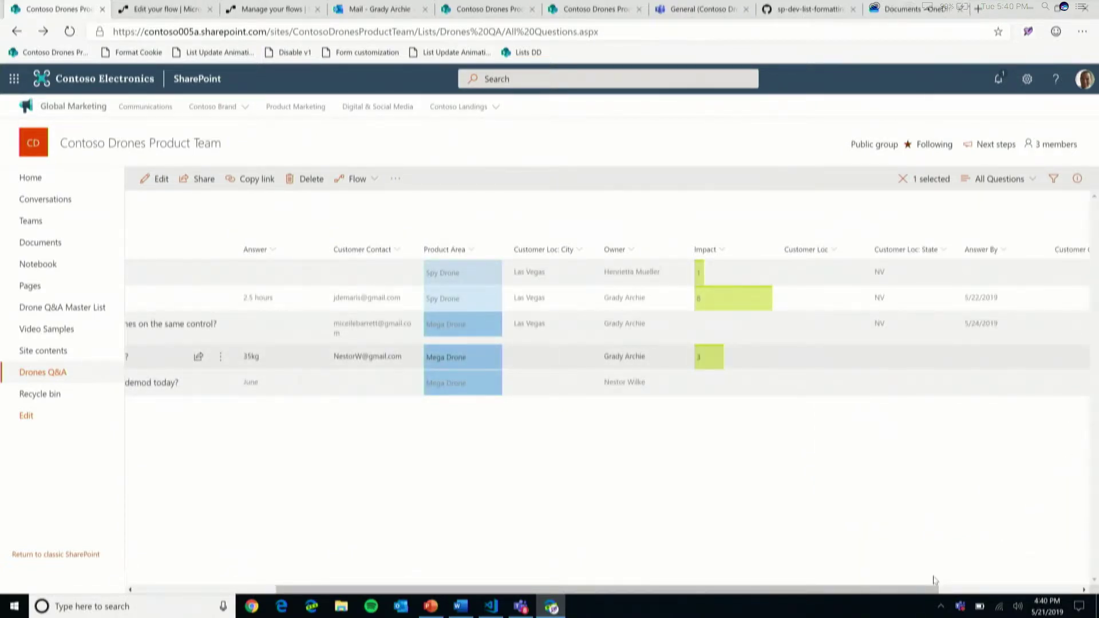
Step: In the Product Area column's formatting, give Spy Drone a circular alert icon, italic text and a light gray fill
click(467, 252)
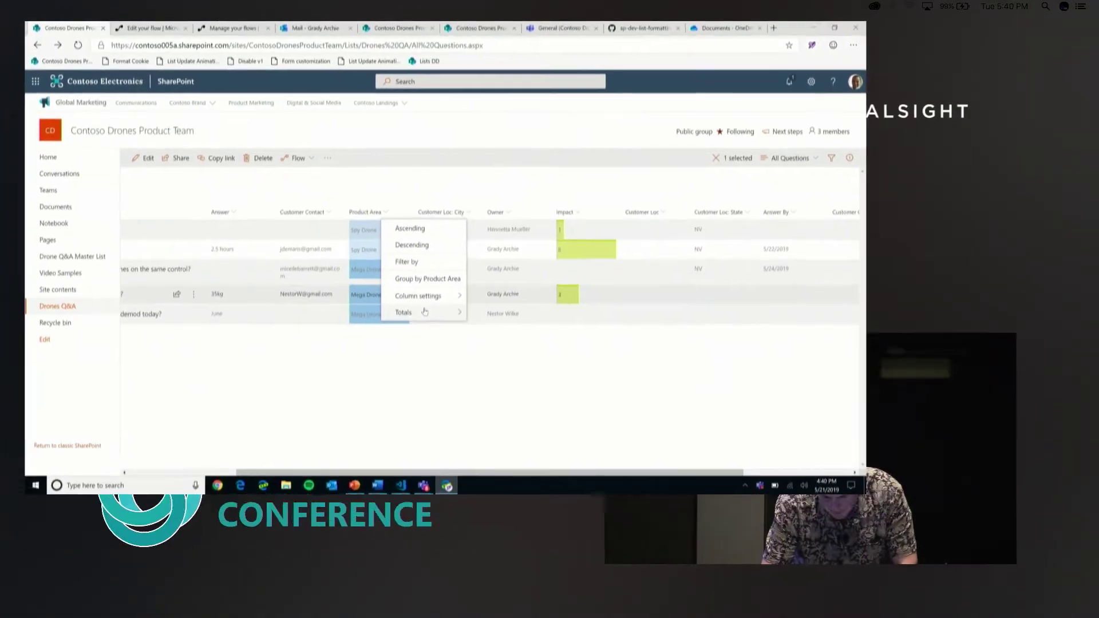
mouse_move(515, 359)
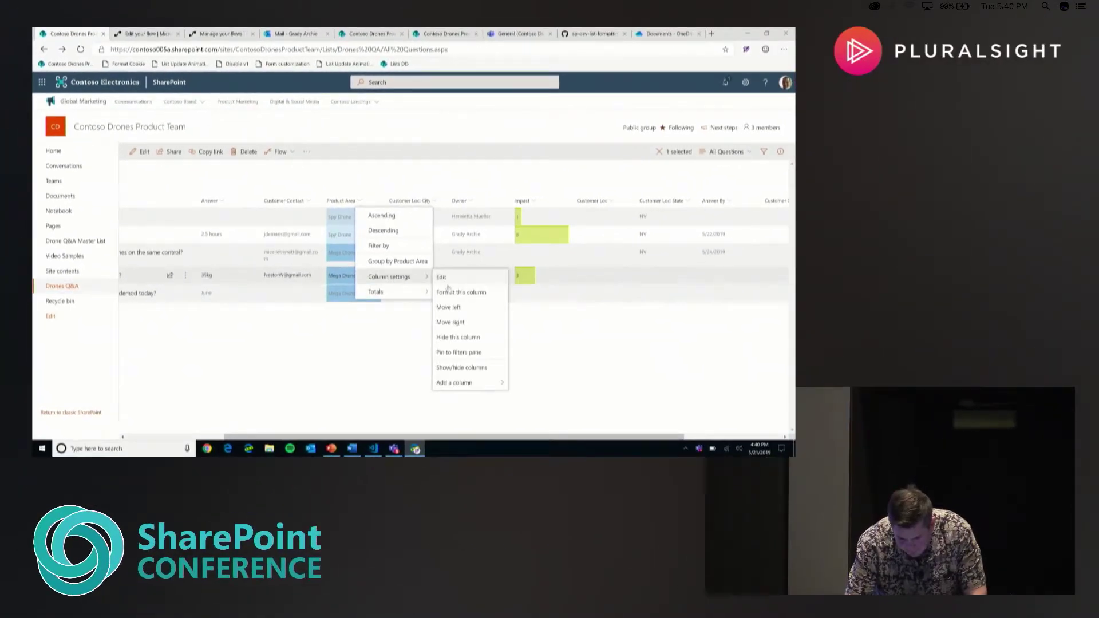
click(452, 292)
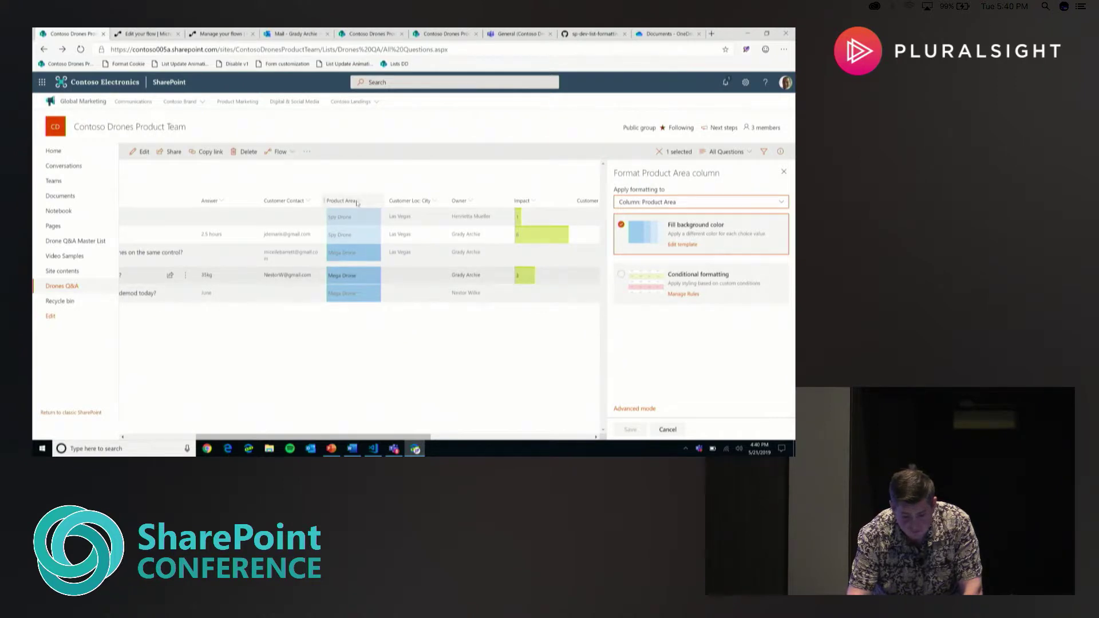
click(679, 245)
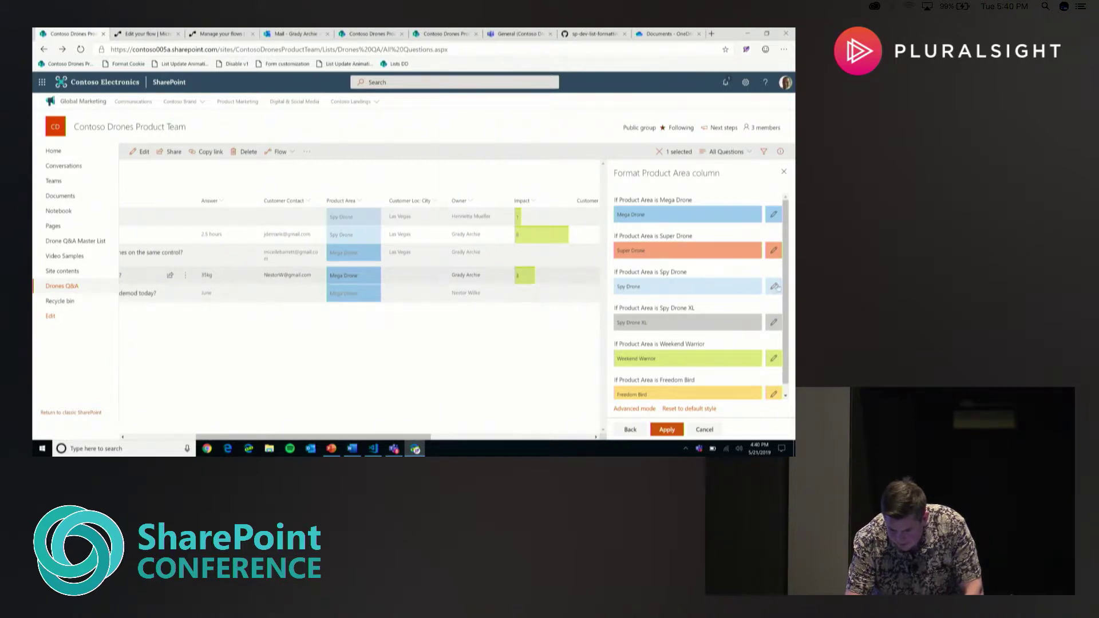
click(775, 287)
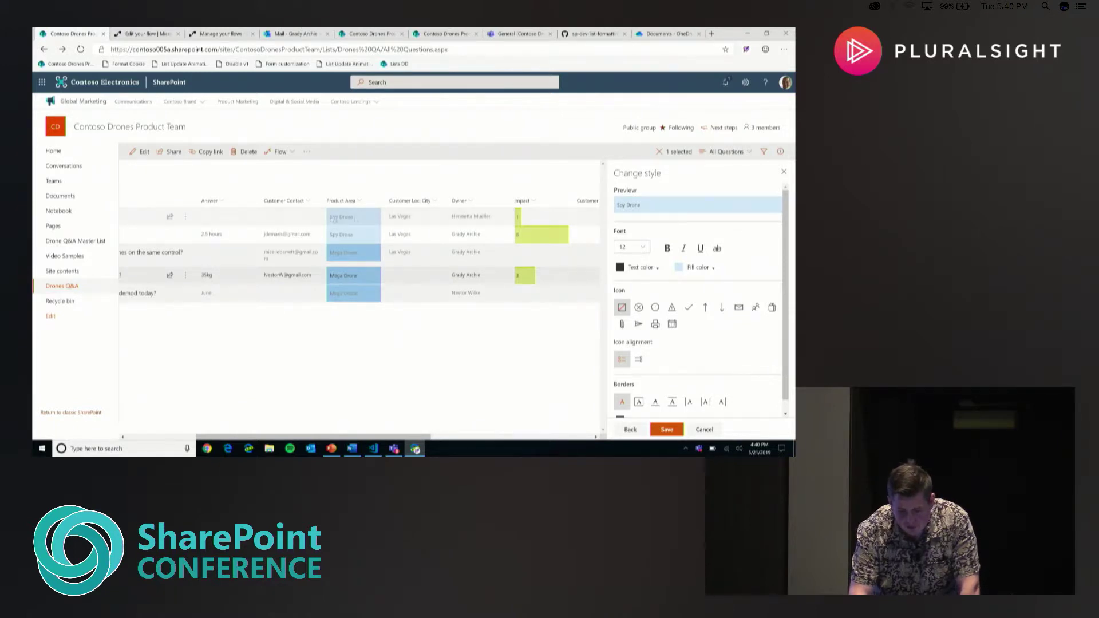
click(656, 309)
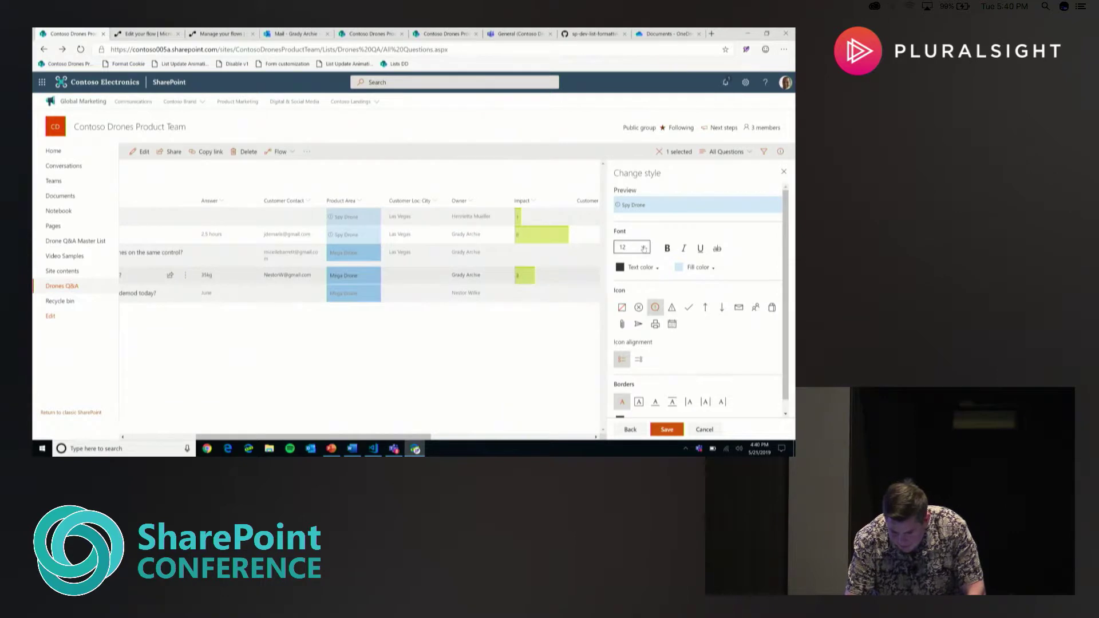
click(684, 249)
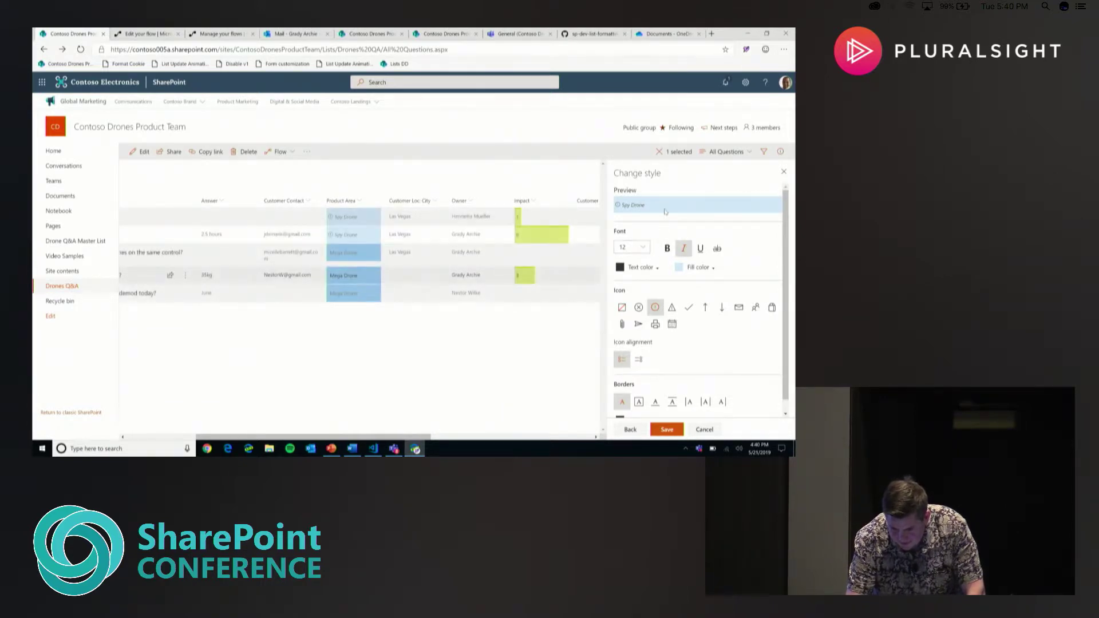
click(698, 267)
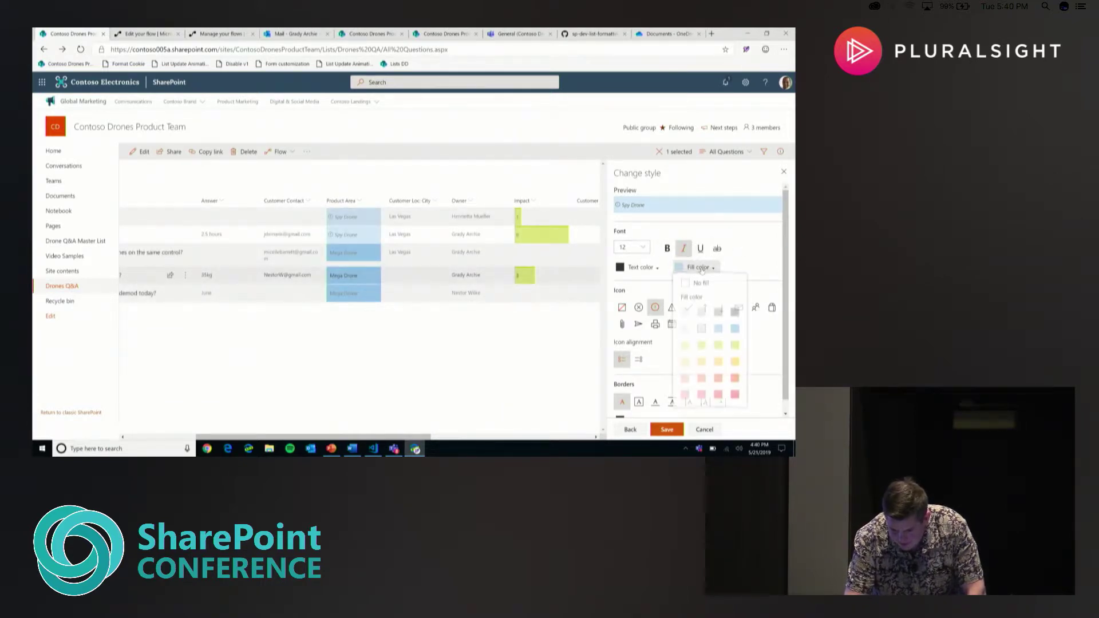
click(700, 315)
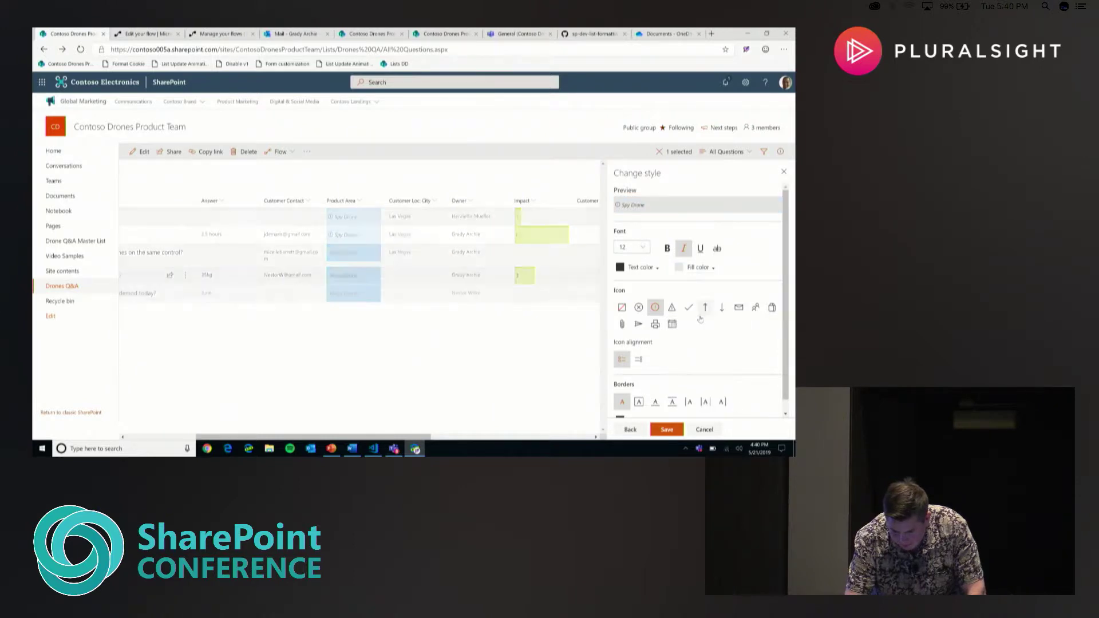
click(630, 429)
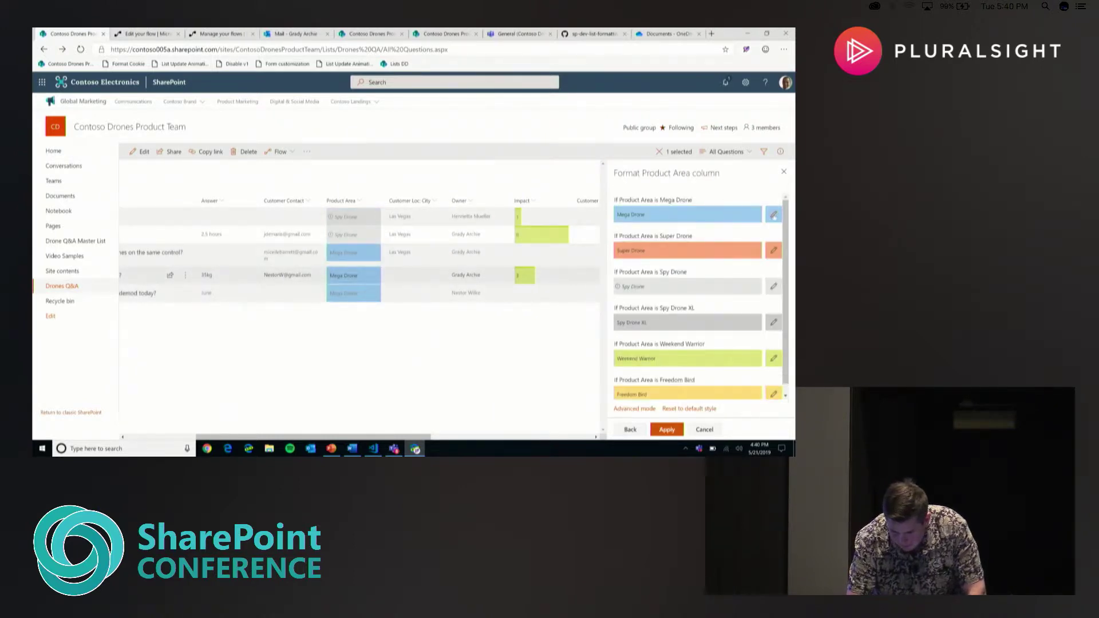
Step: Set the font size of the Product Area column's Mega Drone style to 15
click(774, 215)
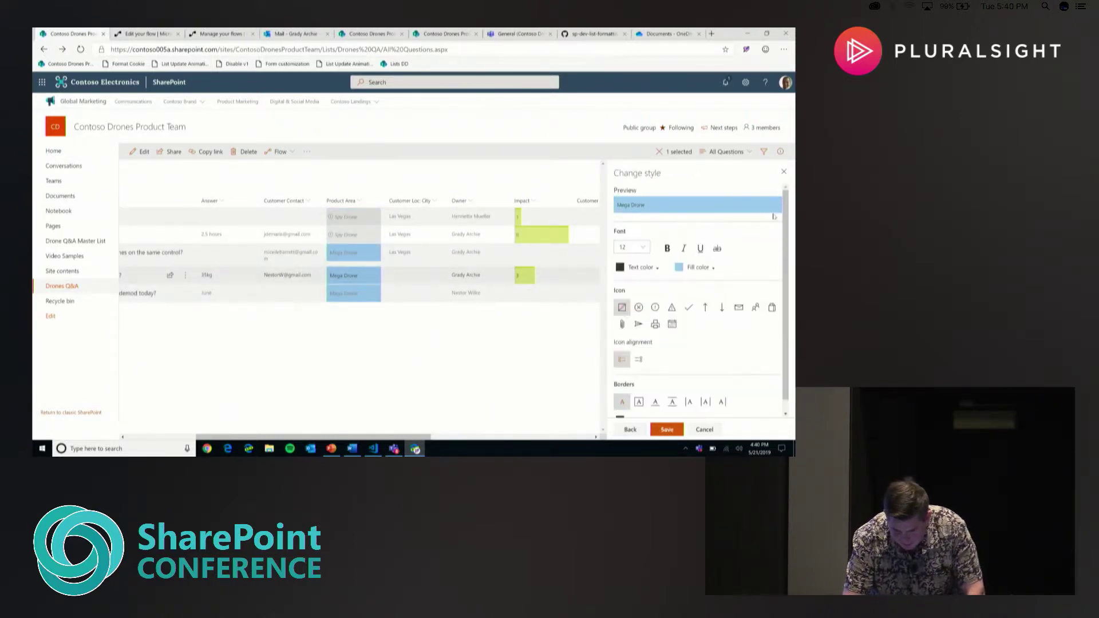
click(631, 247)
click(626, 287)
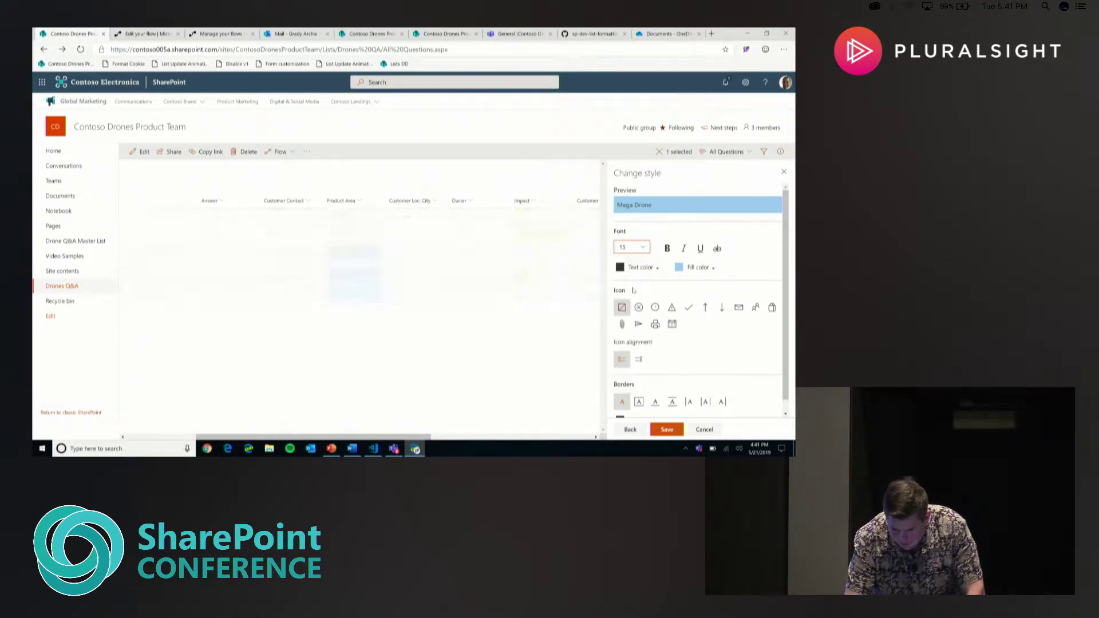
Step: Give the Mega Drone style bold text, a triangular warning icon and a border on all sides, and close the Product Area column's formatting
click(666, 248)
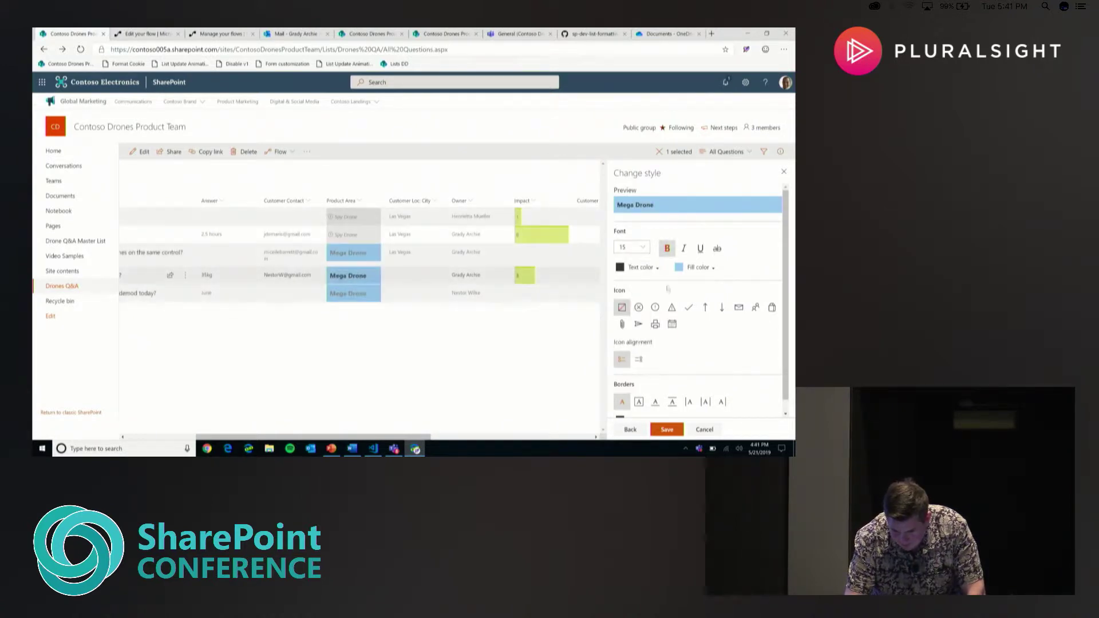
click(671, 308)
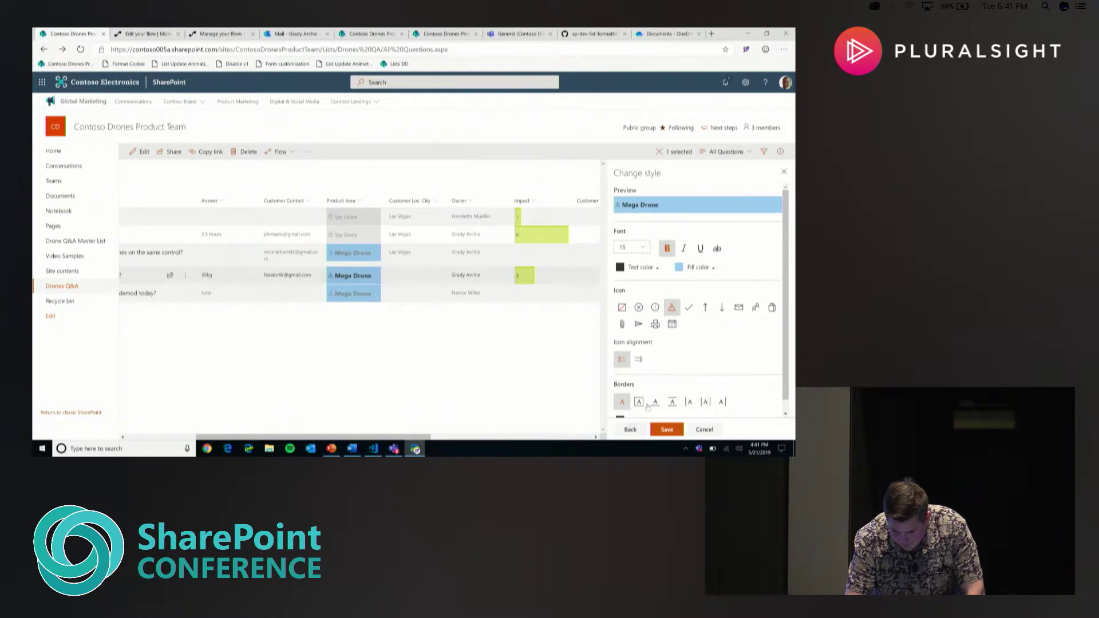
click(639, 401)
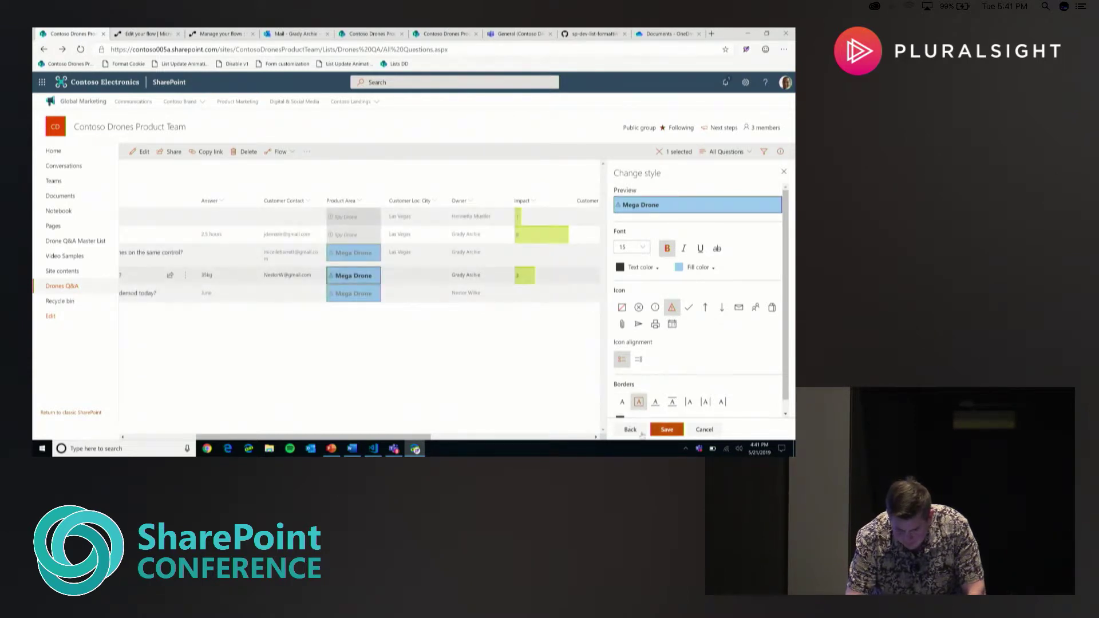
click(637, 431)
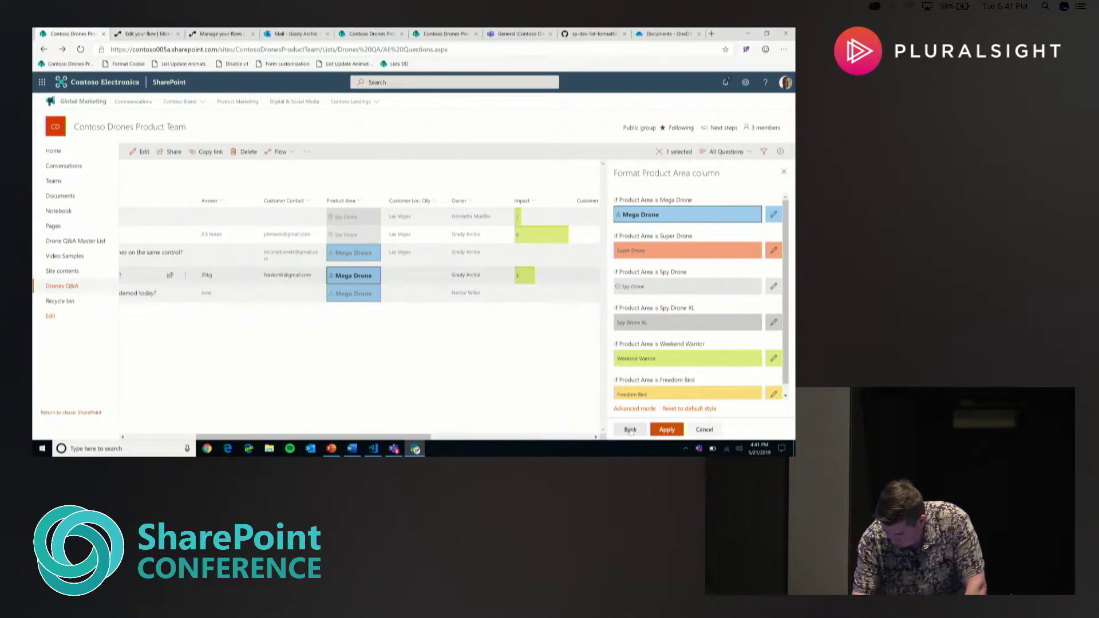
click(630, 430)
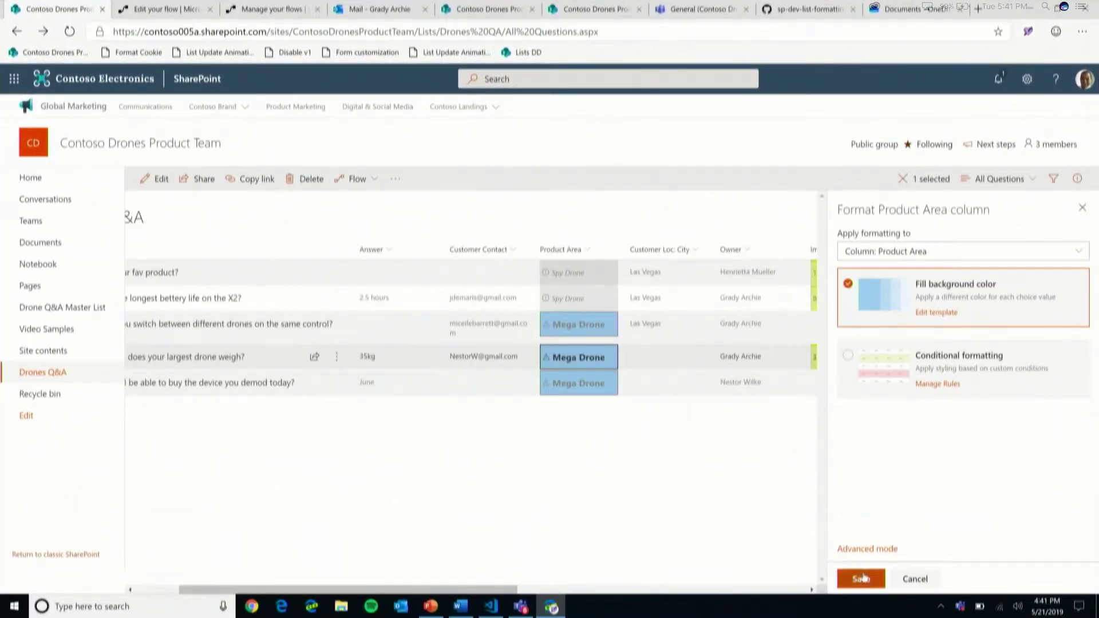
click(424, 455)
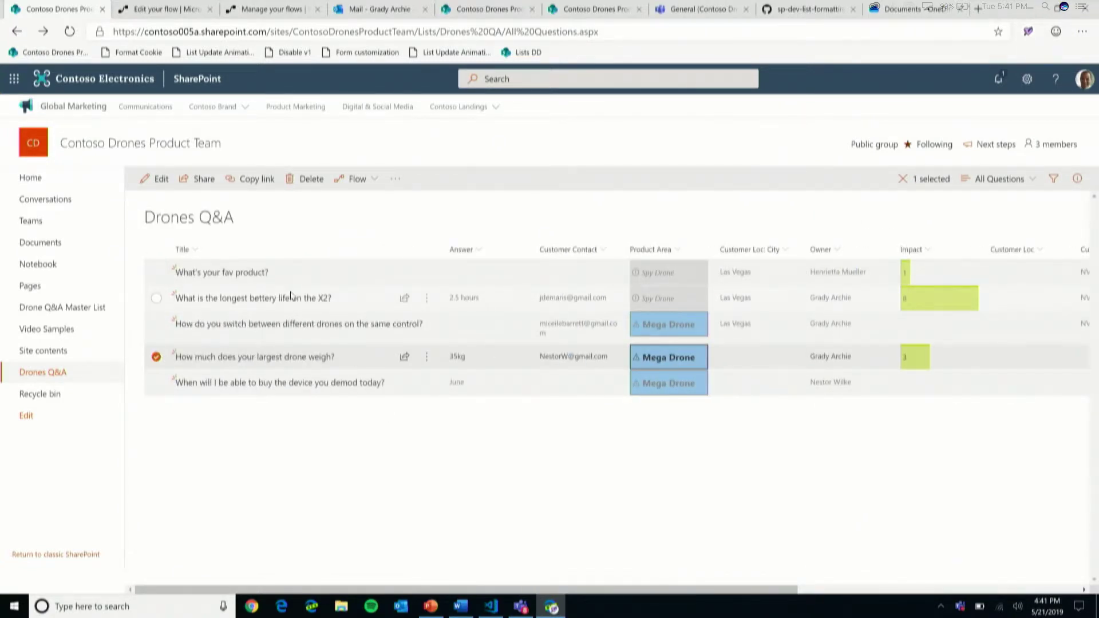
Step: Start a conditional formatting rule on the Title column with the condition Answer is equal to
click(191, 251)
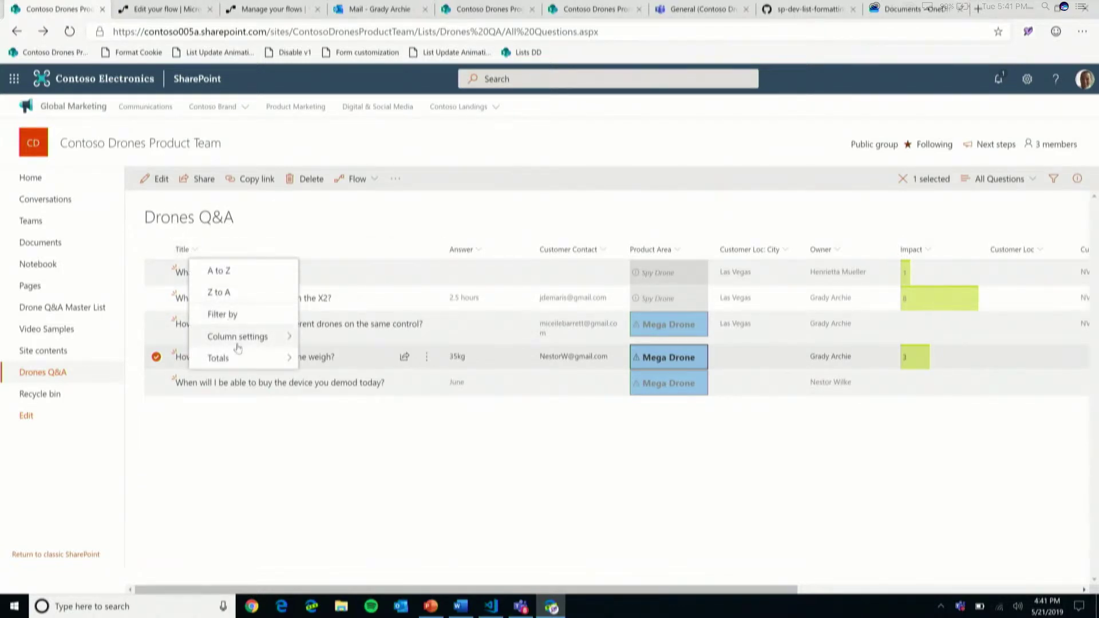
mouse_move(238, 338)
click(330, 360)
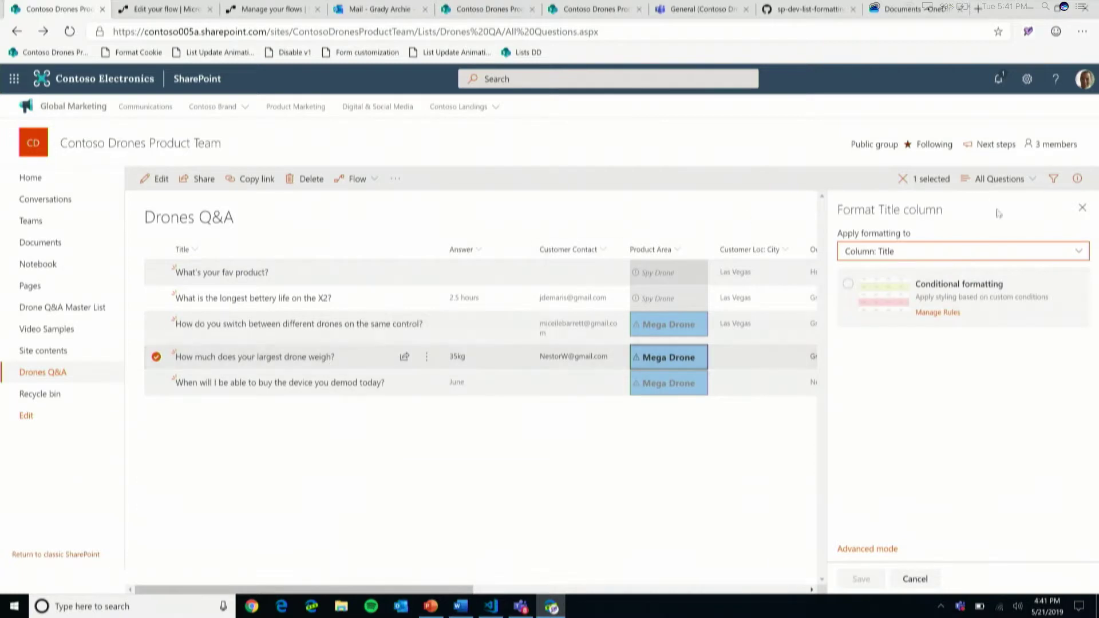
click(941, 312)
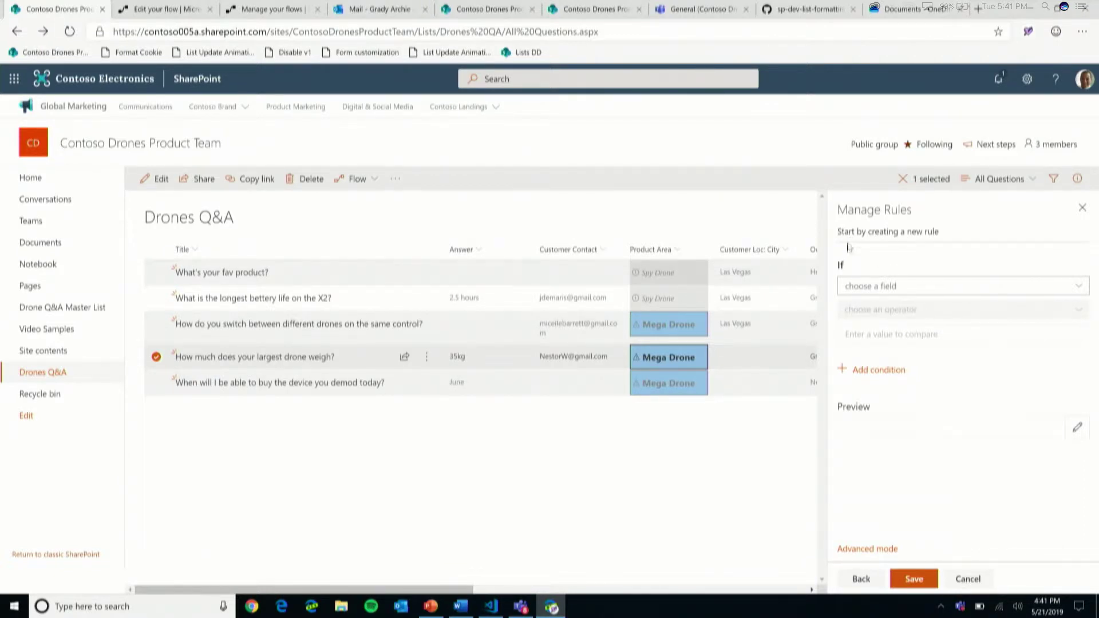
click(914, 293)
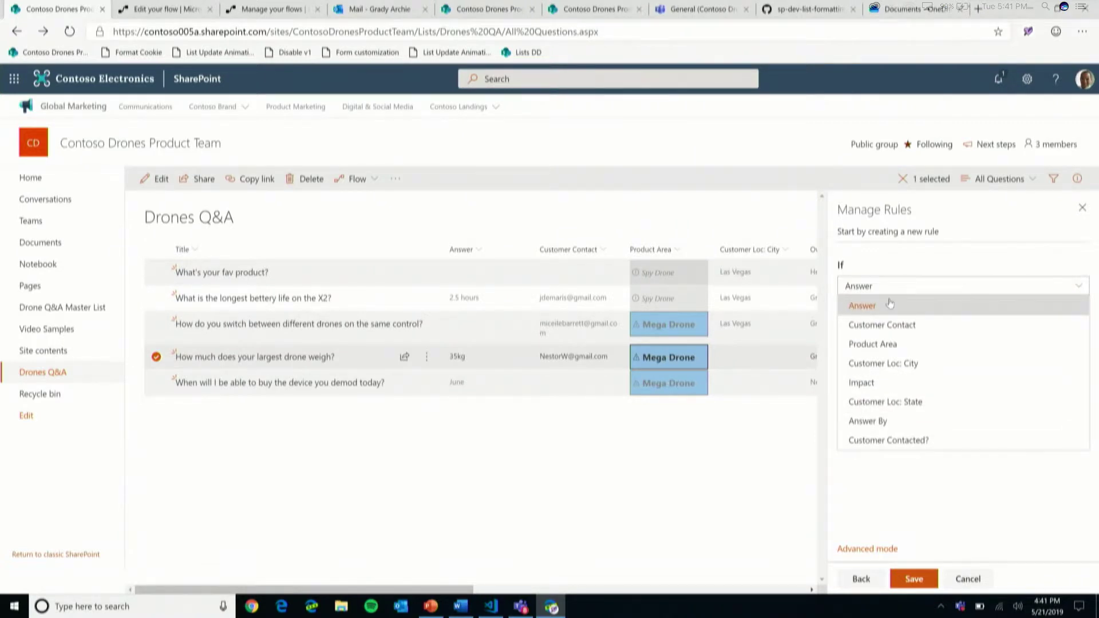
click(894, 305)
click(891, 315)
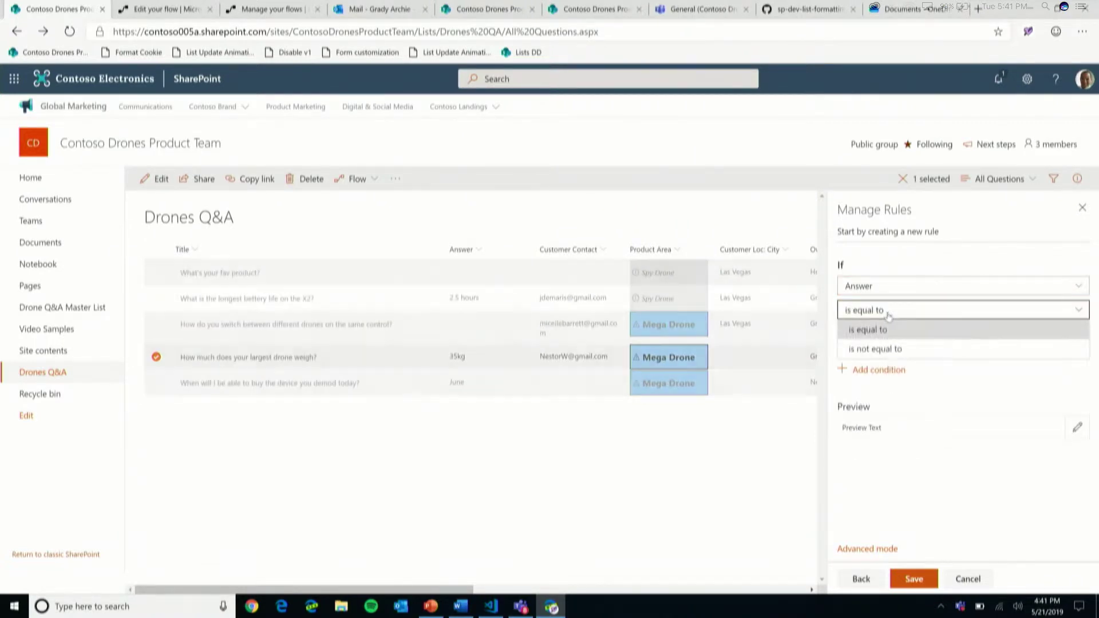
click(884, 331)
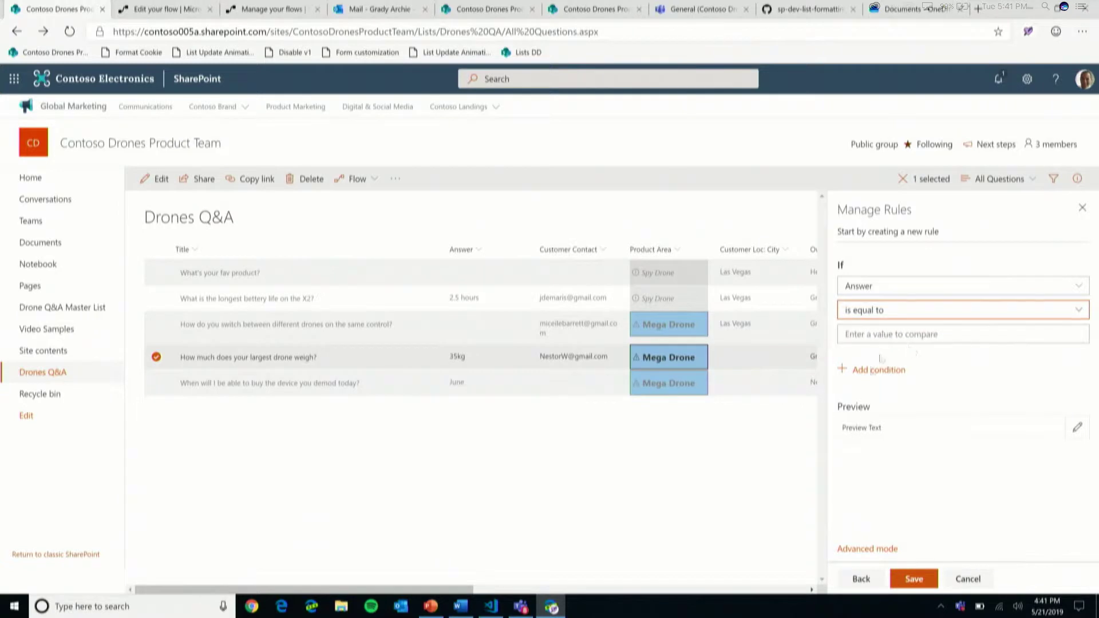
Step: Make the Title rule's text style bold and leave its comparison value empty
click(1077, 430)
click(915, 320)
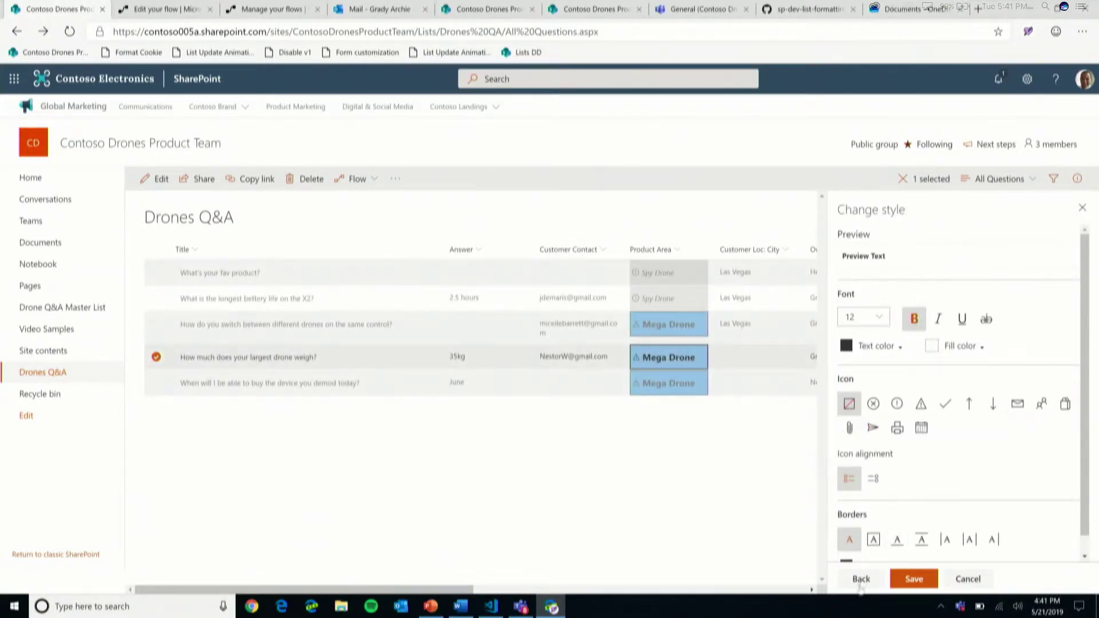
click(859, 584)
click(891, 339)
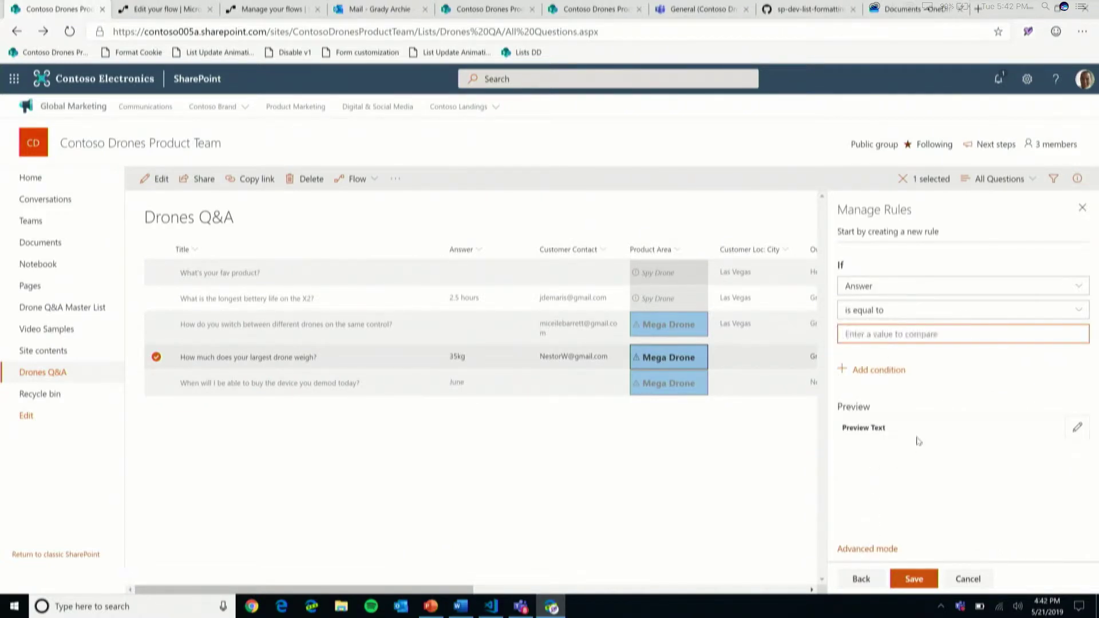
click(864, 479)
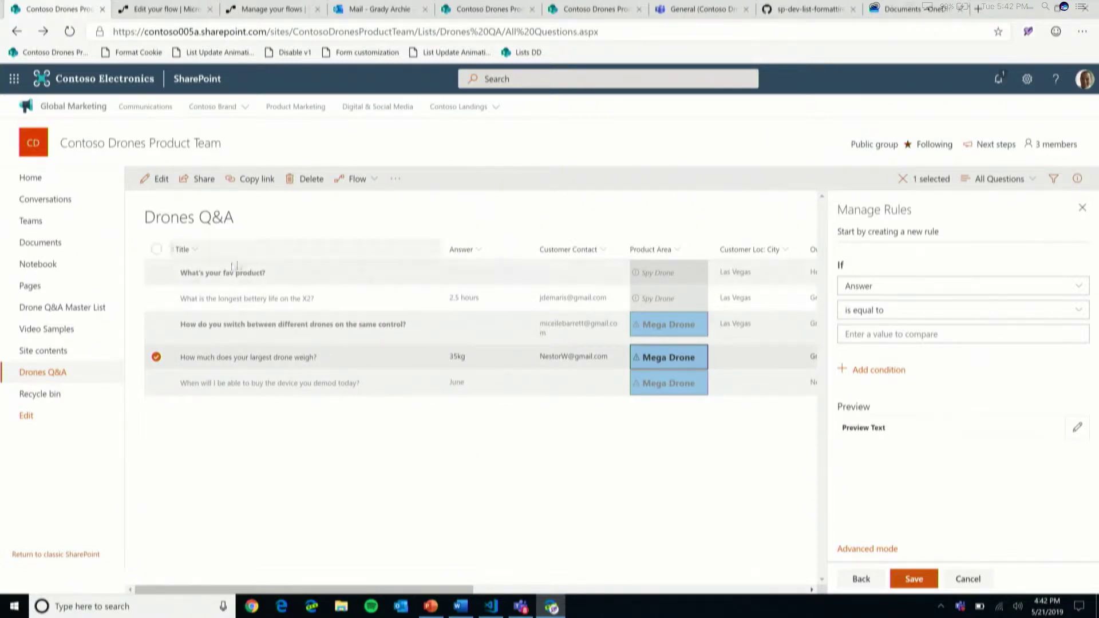
Step: Open the column formatting settings for the Answer column
scroll(494, 337, right, 5)
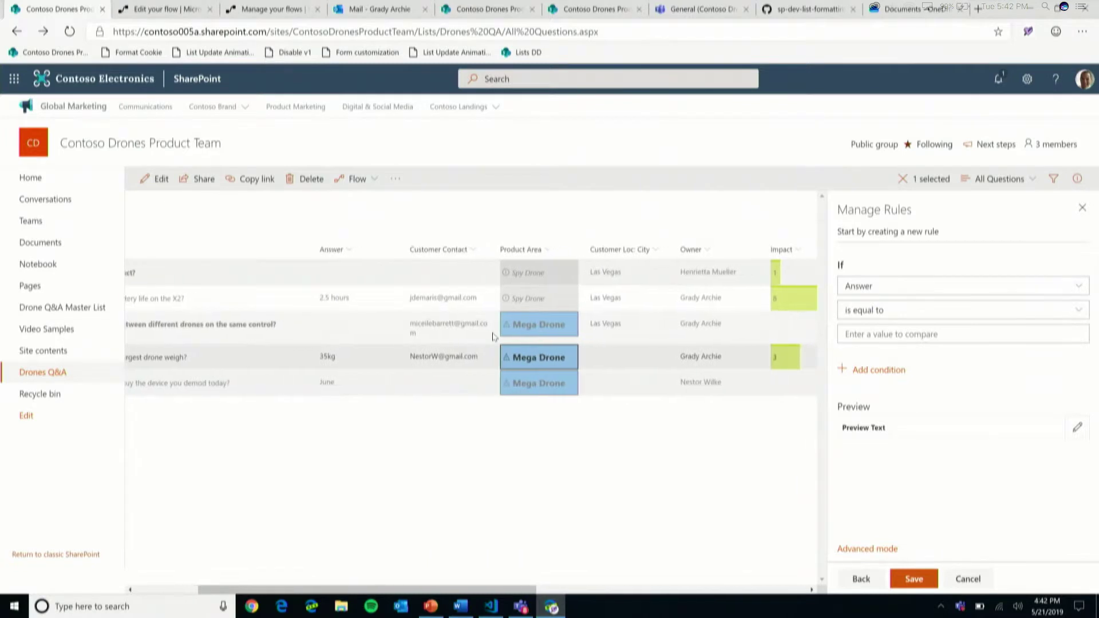
scroll(493, 336, left, 3)
scroll(544, 339, left, 2)
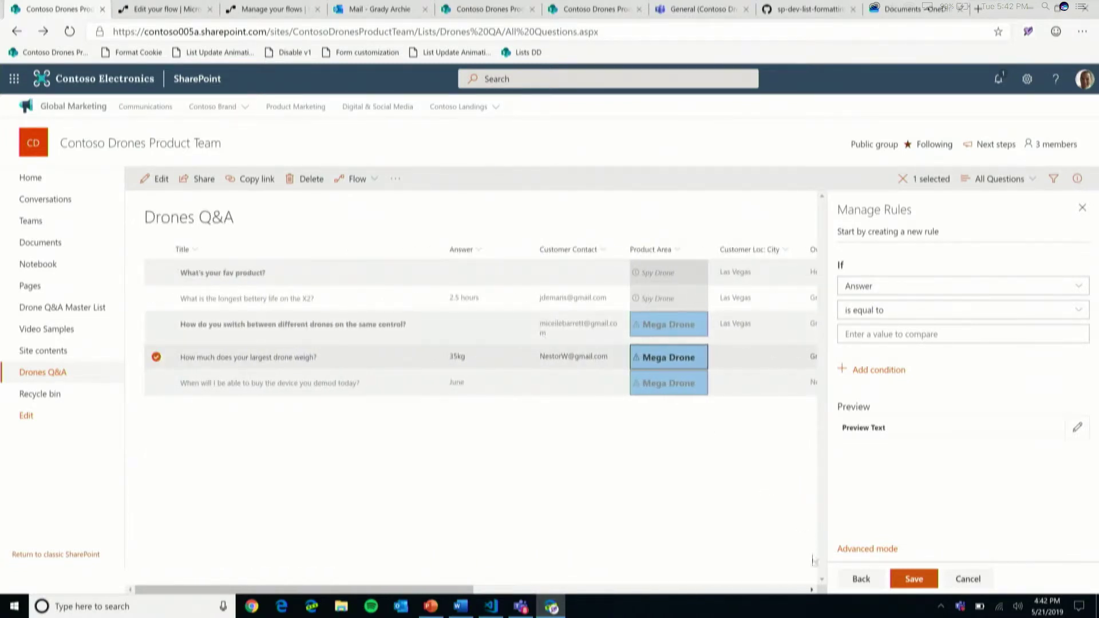
click(483, 253)
mouse_move(526, 363)
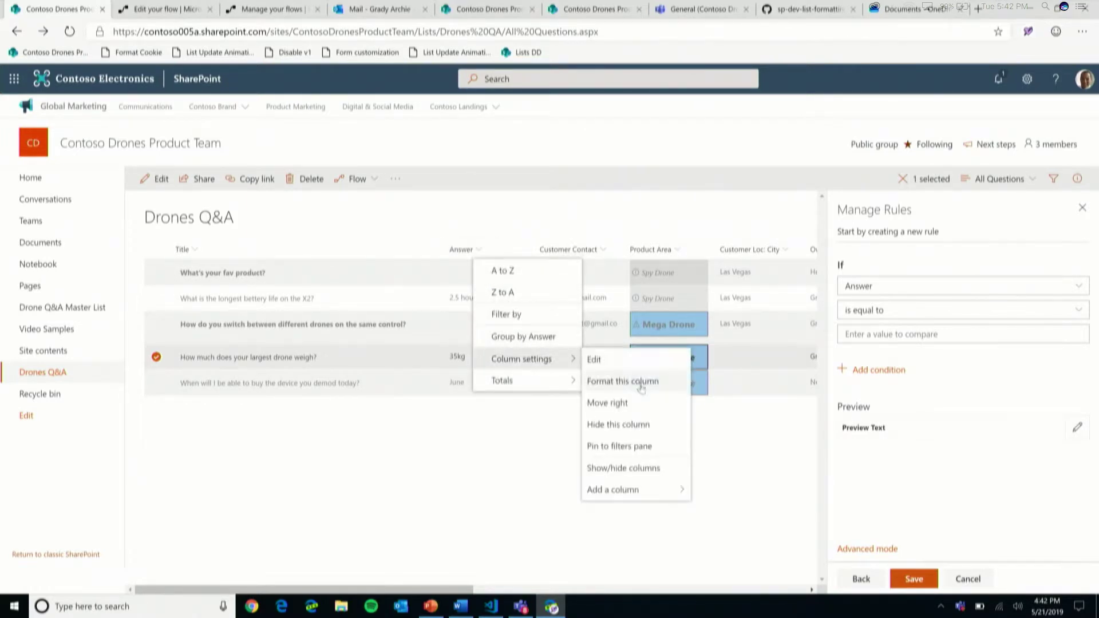
click(640, 384)
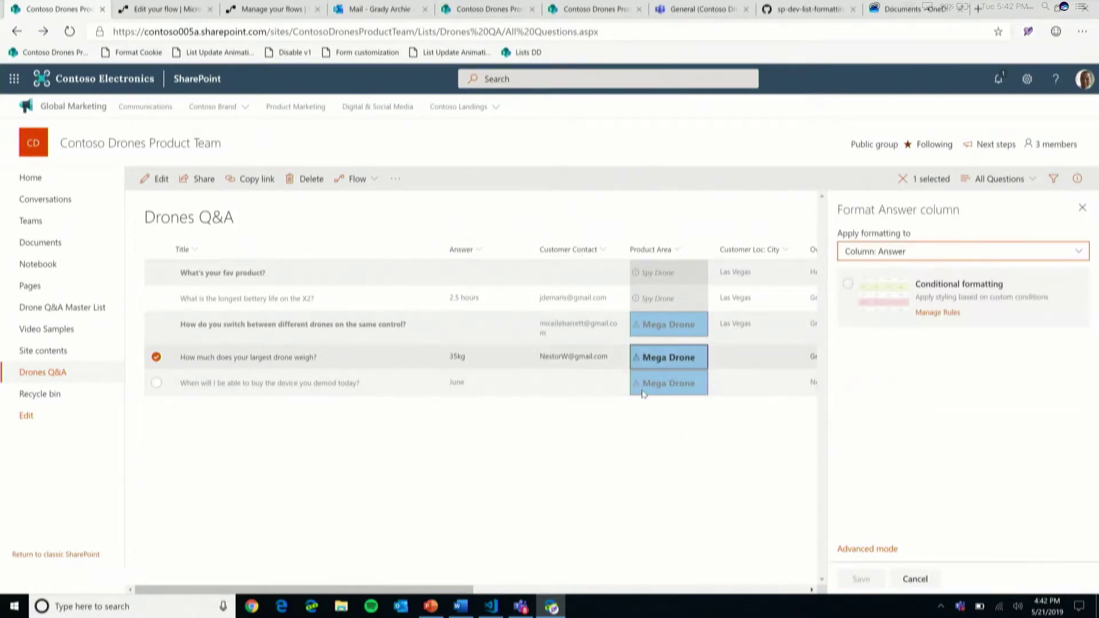
click(943, 312)
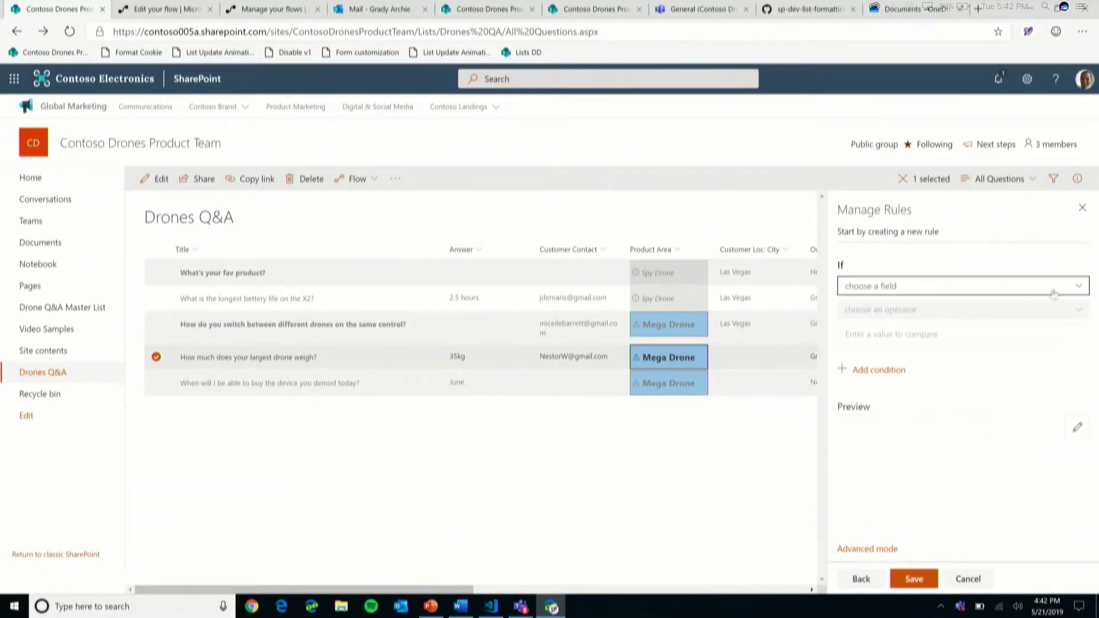
click(862, 580)
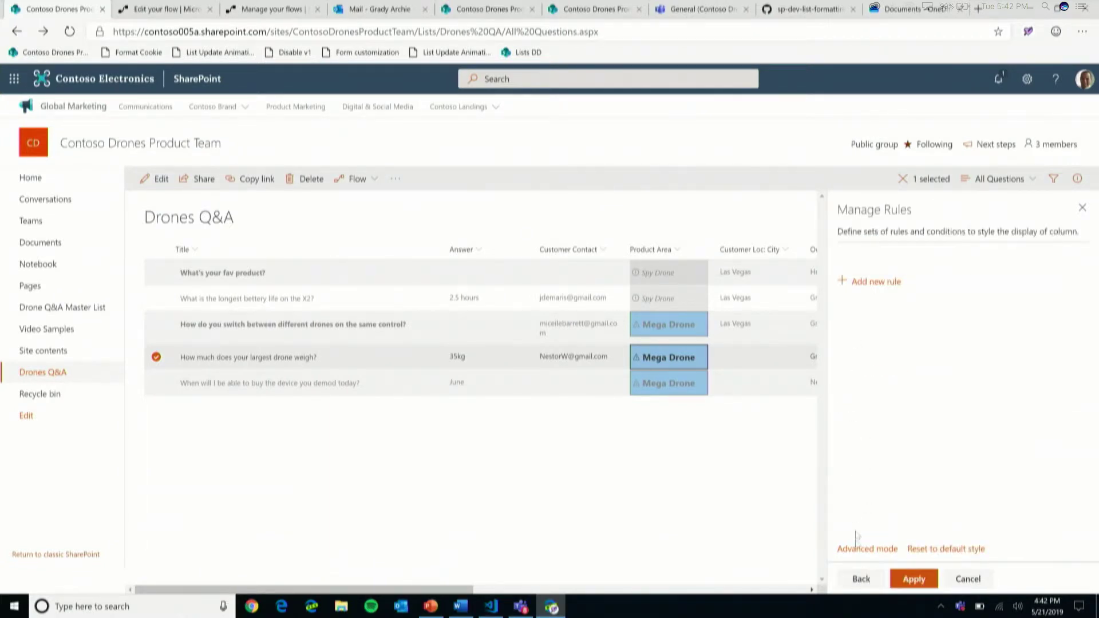
click(866, 579)
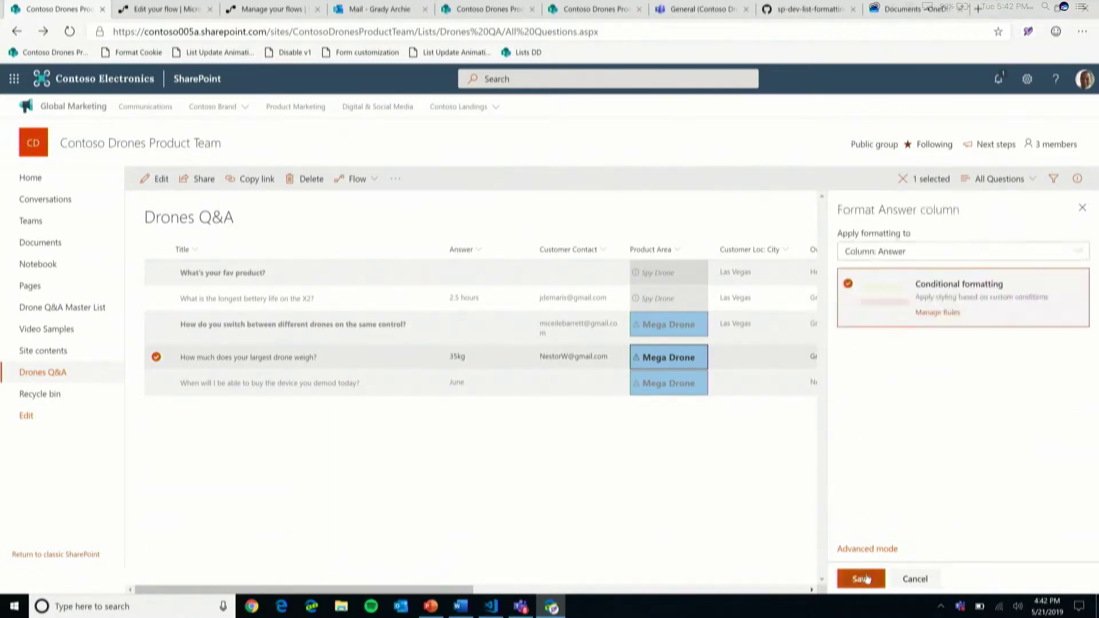
Step: Create a conditional formatting rule for the Answer column with the condition Answer is equal to
click(936, 314)
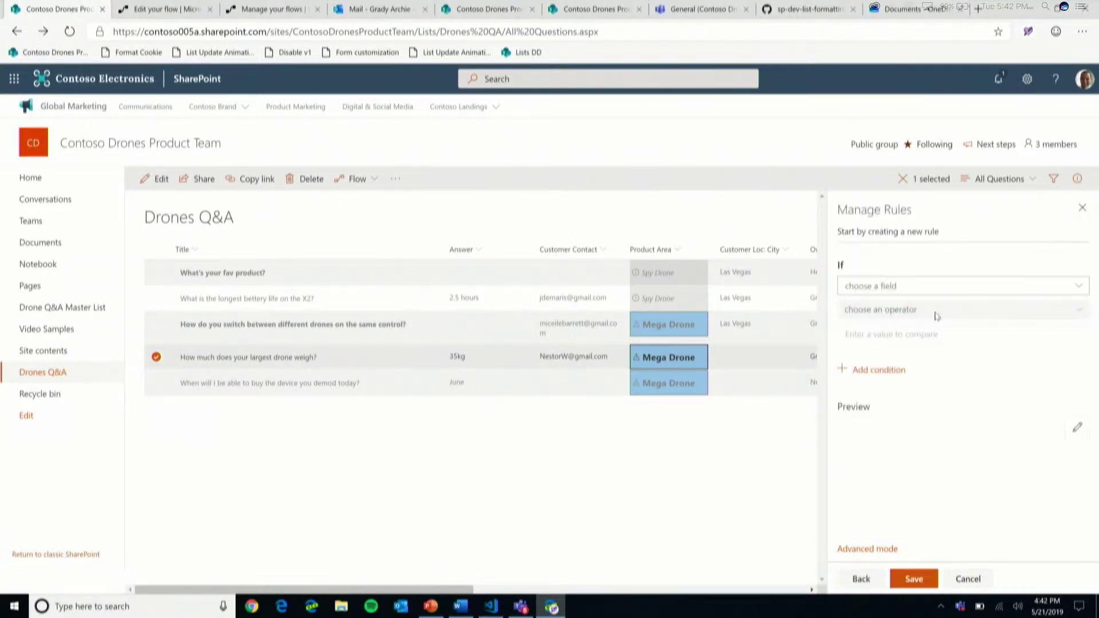
click(866, 286)
click(876, 304)
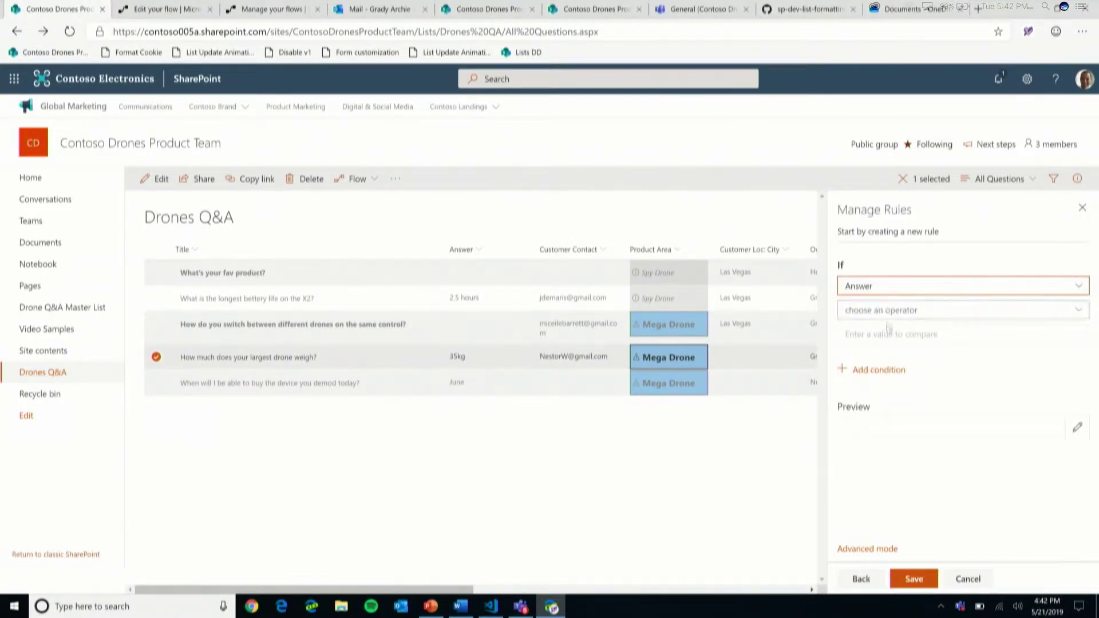
click(879, 310)
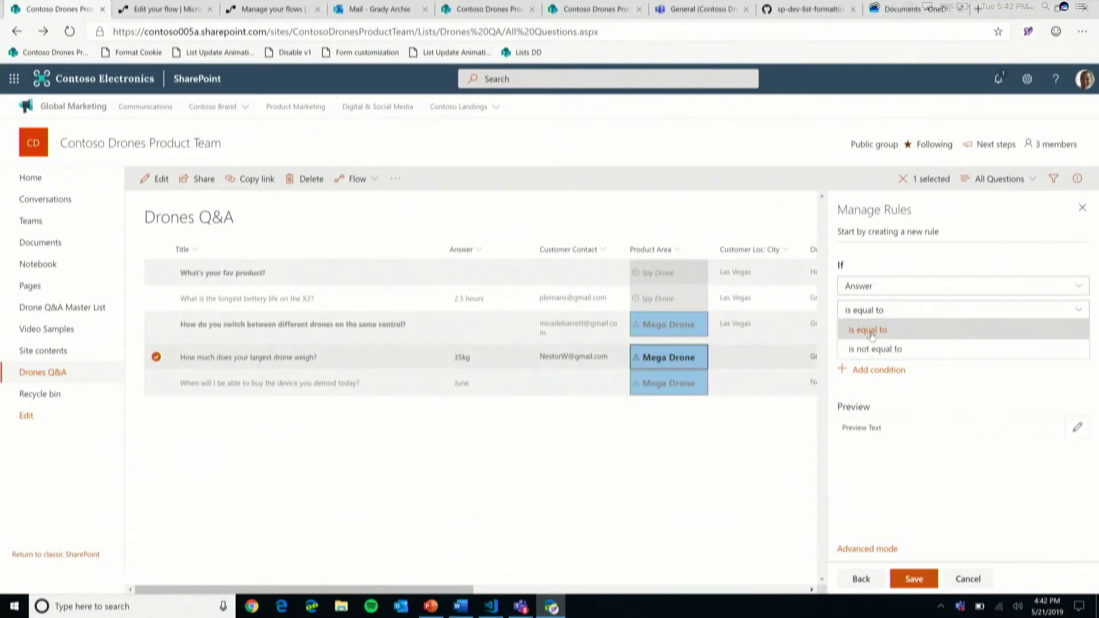
click(870, 330)
Step: Style the Answer rule with a border on all sides, light yellow fill, bold dark orange text and a circular alert icon
click(1079, 431)
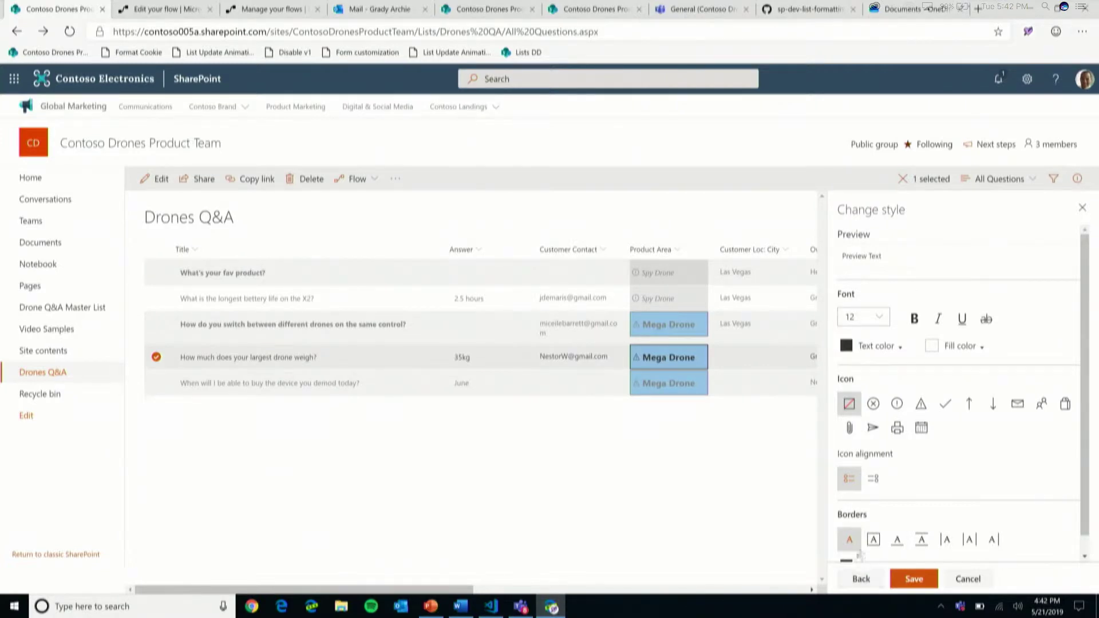
click(873, 539)
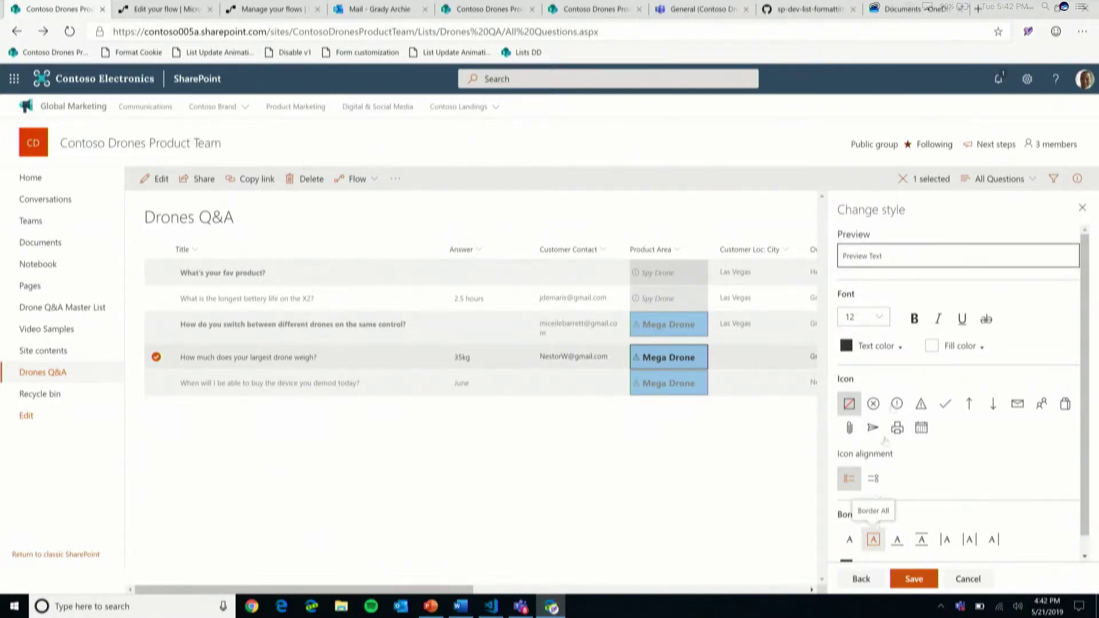
click(962, 347)
click(966, 485)
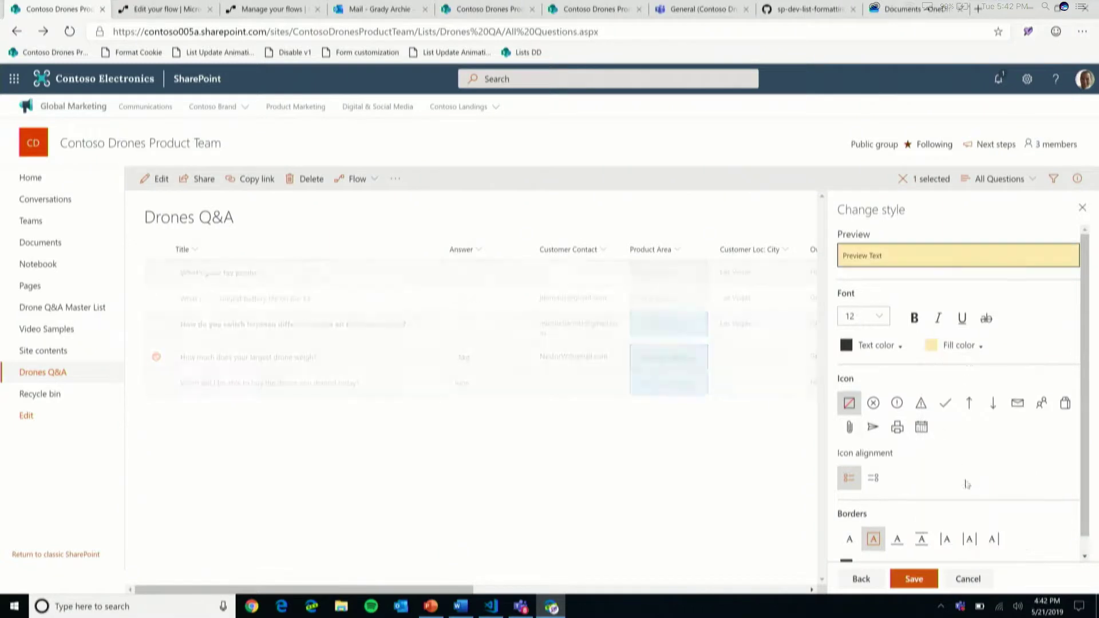
click(882, 346)
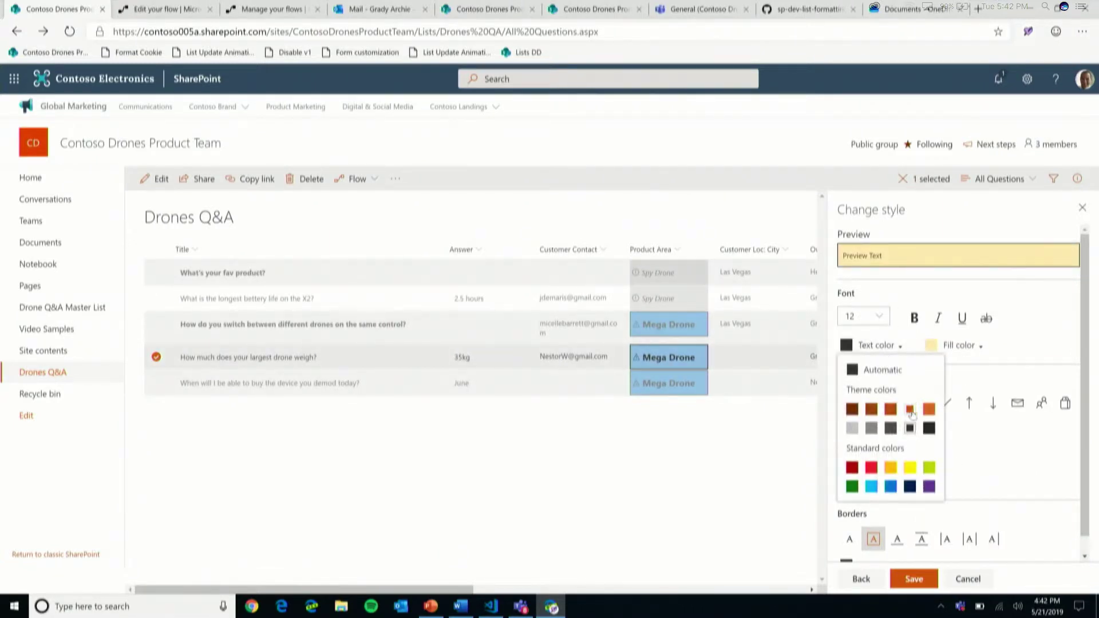
click(912, 411)
click(914, 318)
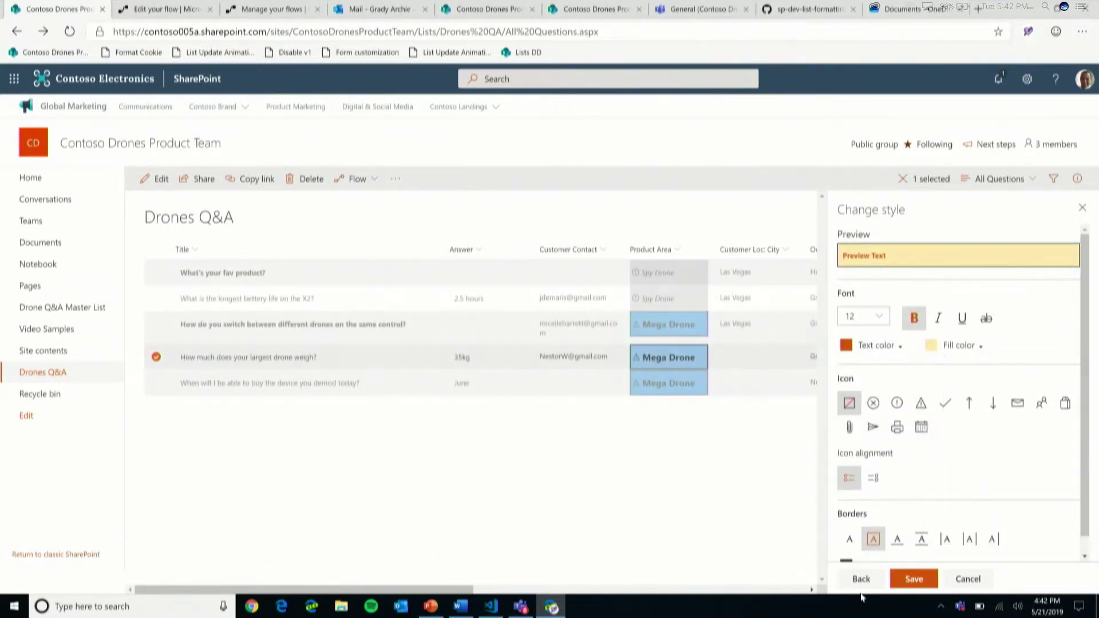
click(897, 403)
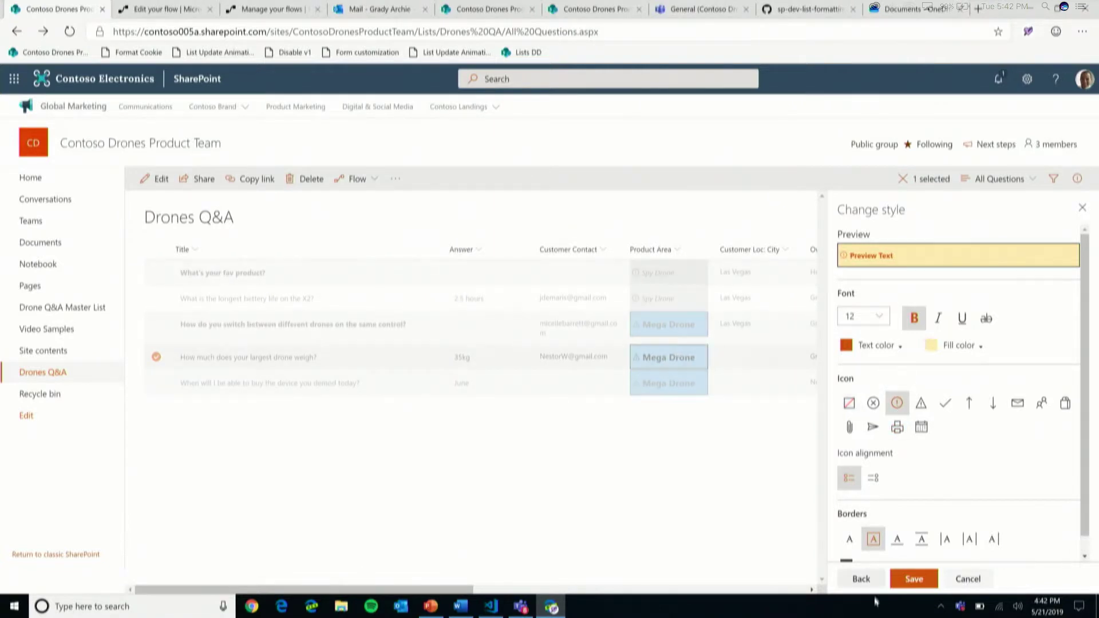
click(861, 579)
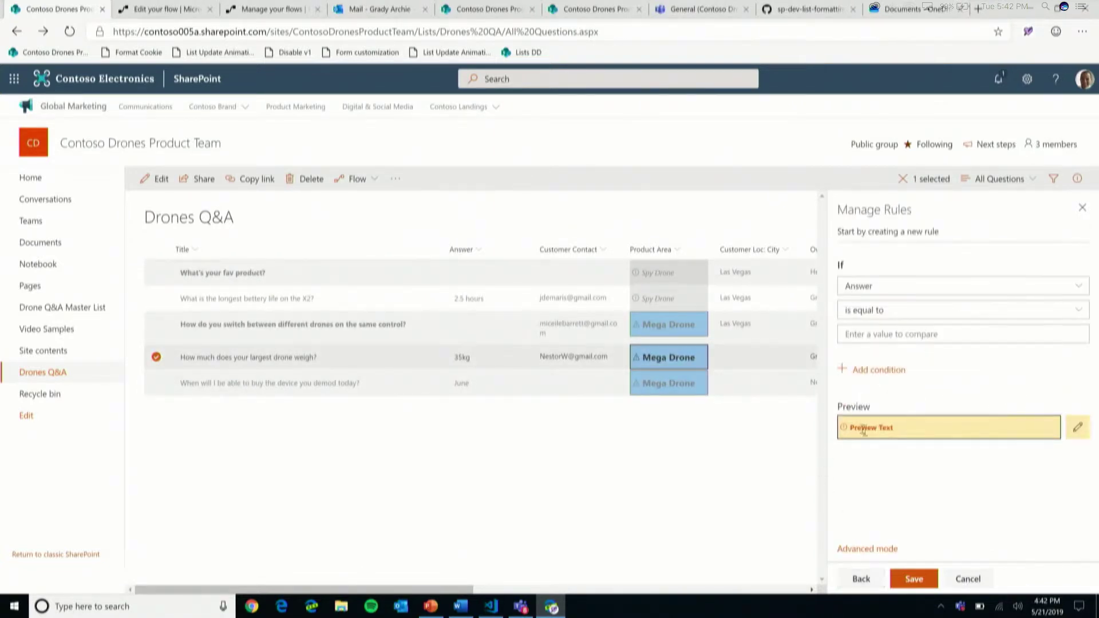
Step: Leave the Answer rule's comparison value empty and save the rule
click(901, 339)
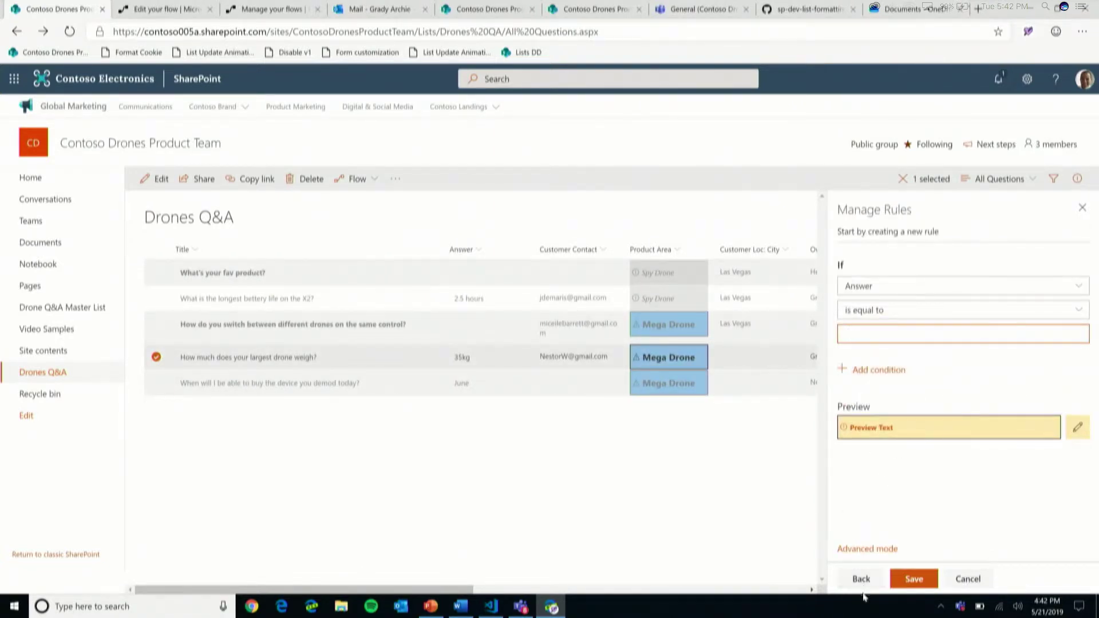
click(906, 579)
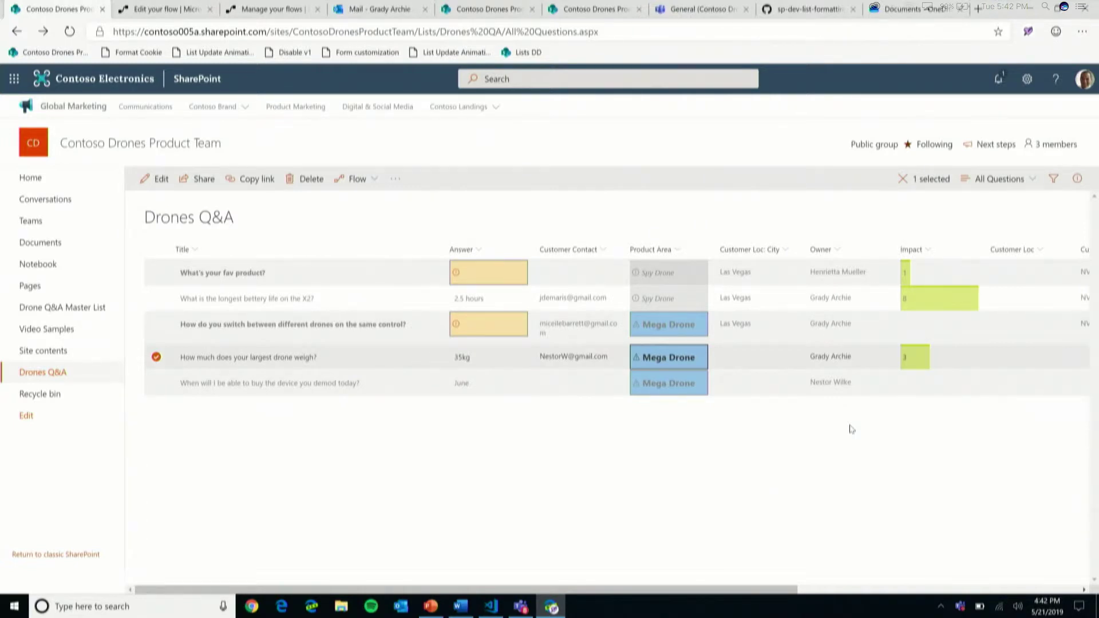
scroll(851, 429, right, 3)
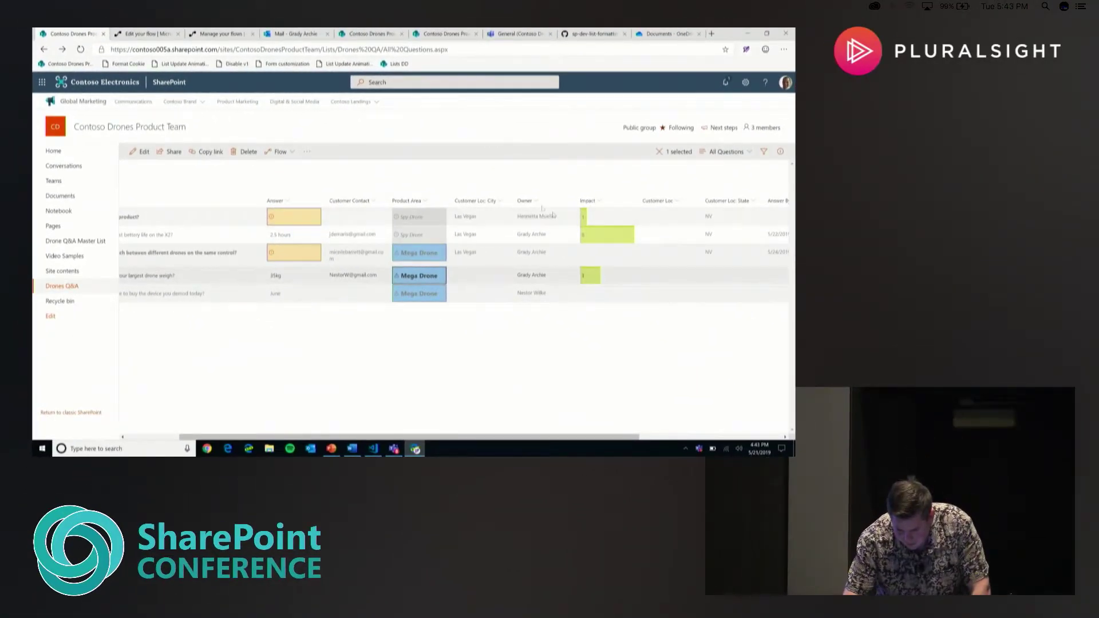
Step: Open the Owner column's formatting in advanced JSON mode and bring up the column formatting help page
click(525, 201)
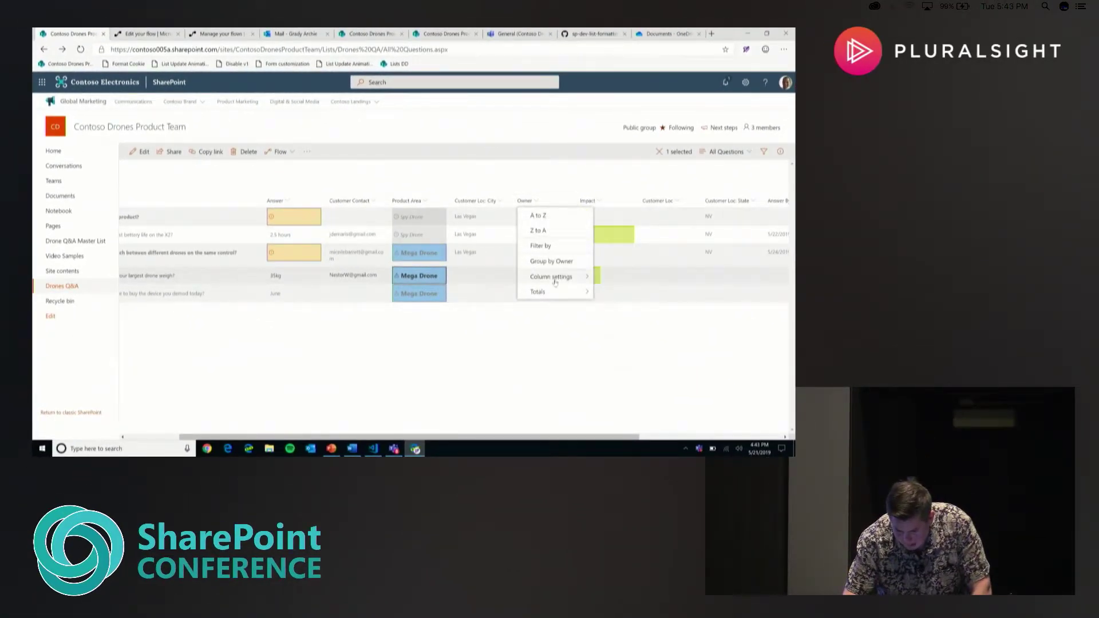
mouse_move(559, 275)
click(611, 294)
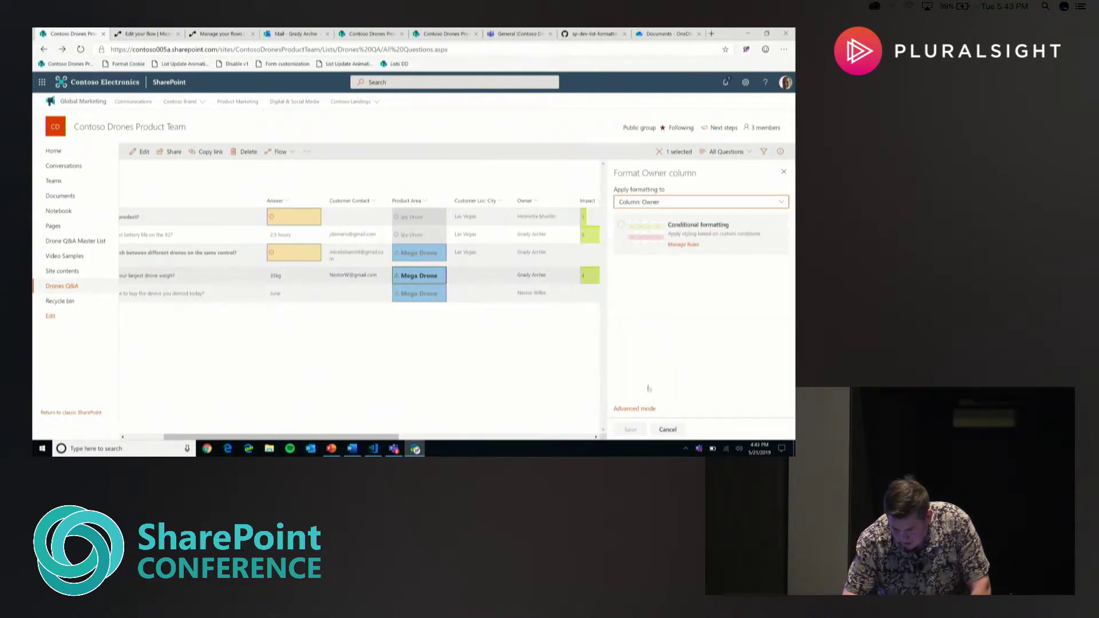
click(645, 409)
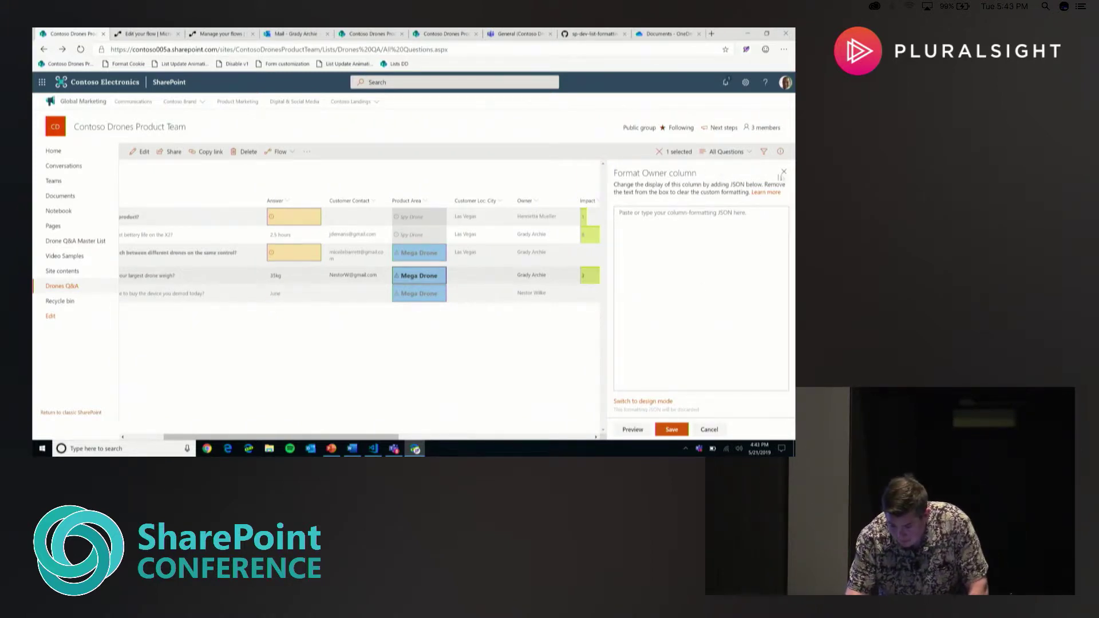
click(775, 194)
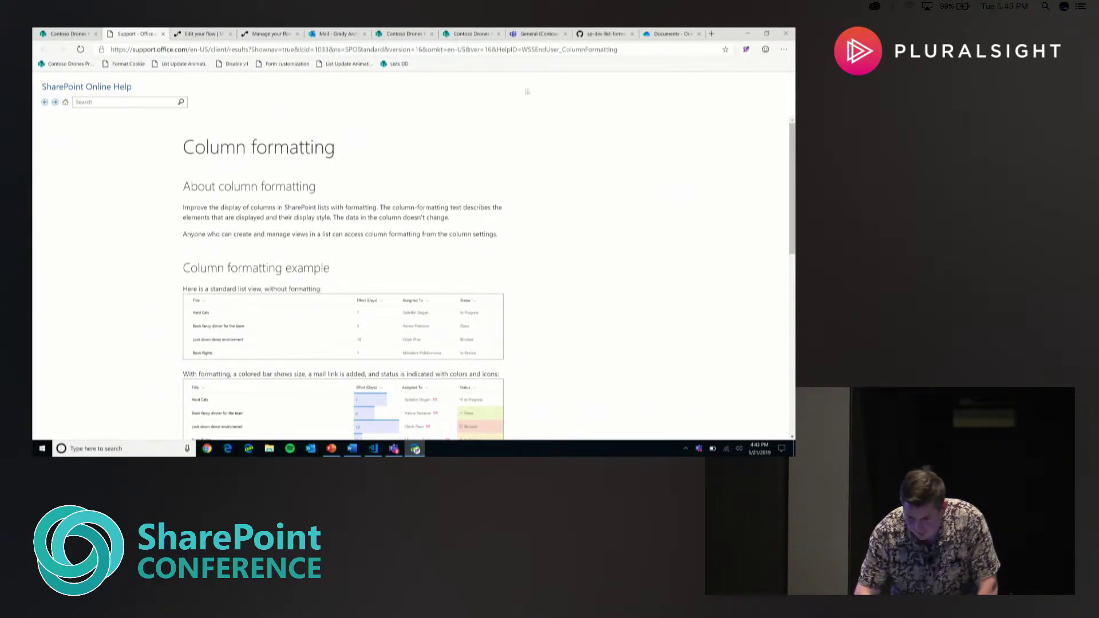
Step: Go to the sp-dev-list-formatting repository on GitHub and open the multi-person-facepile folder in column-samples
click(608, 32)
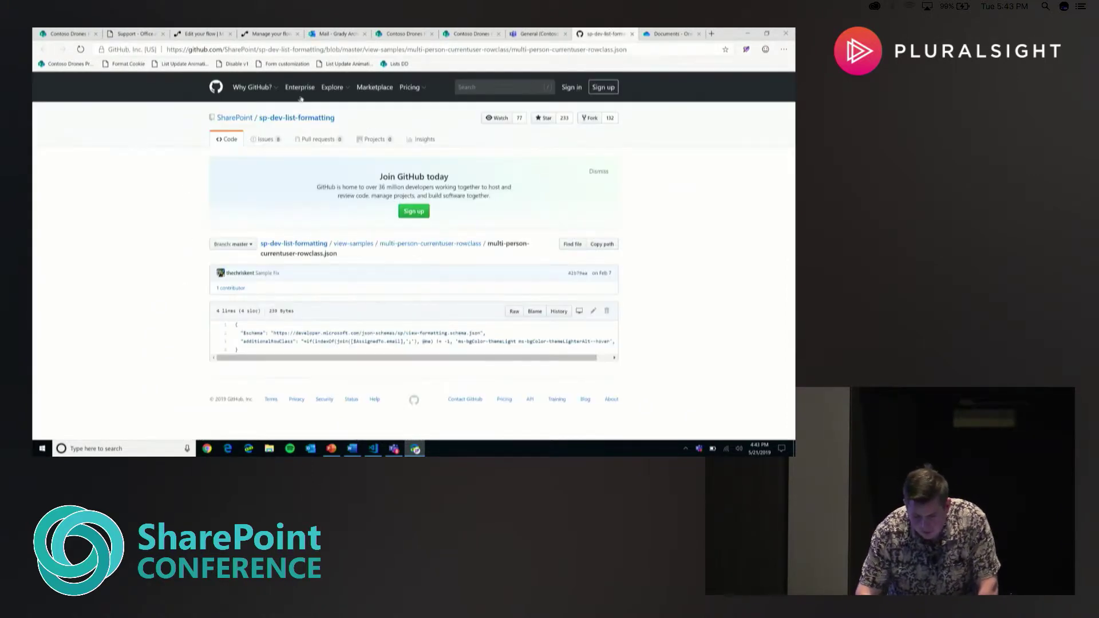
click(273, 119)
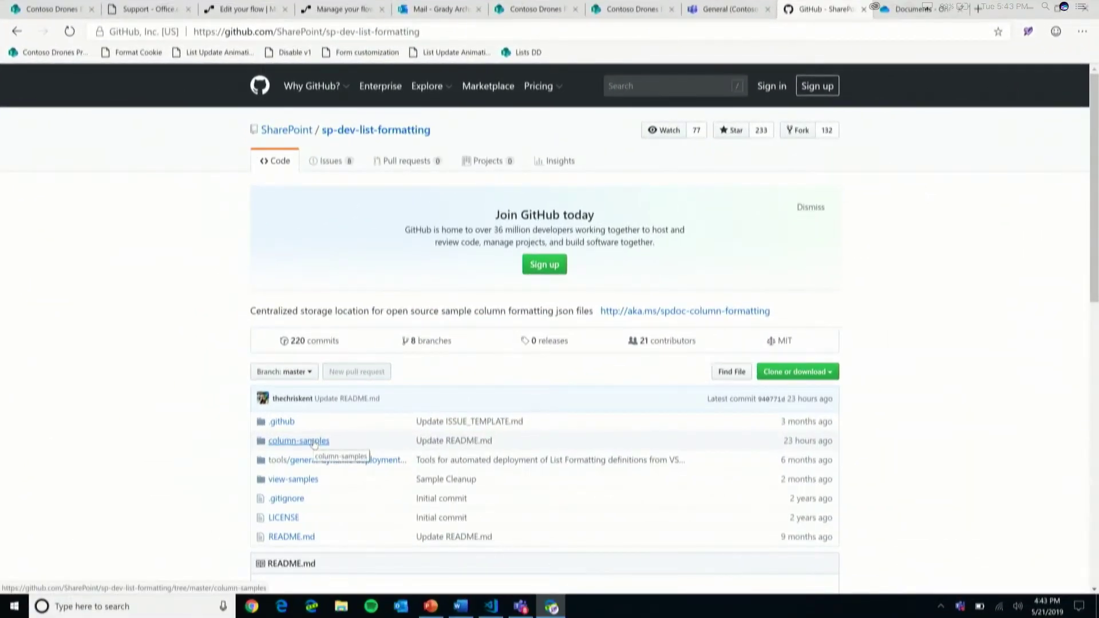
click(314, 442)
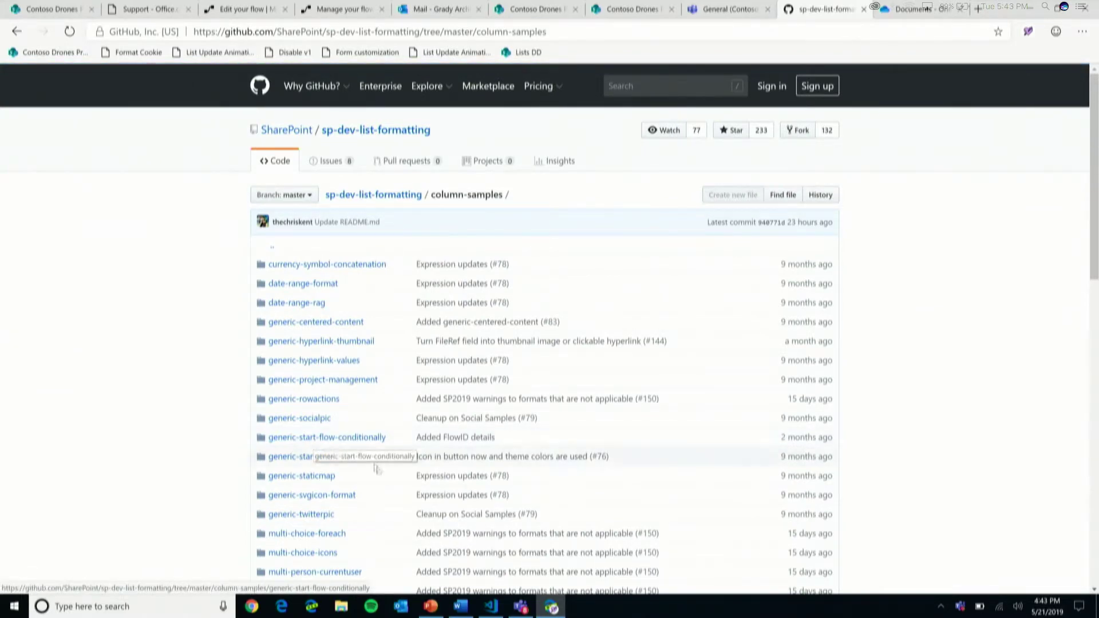
scroll(412, 495, down, 2)
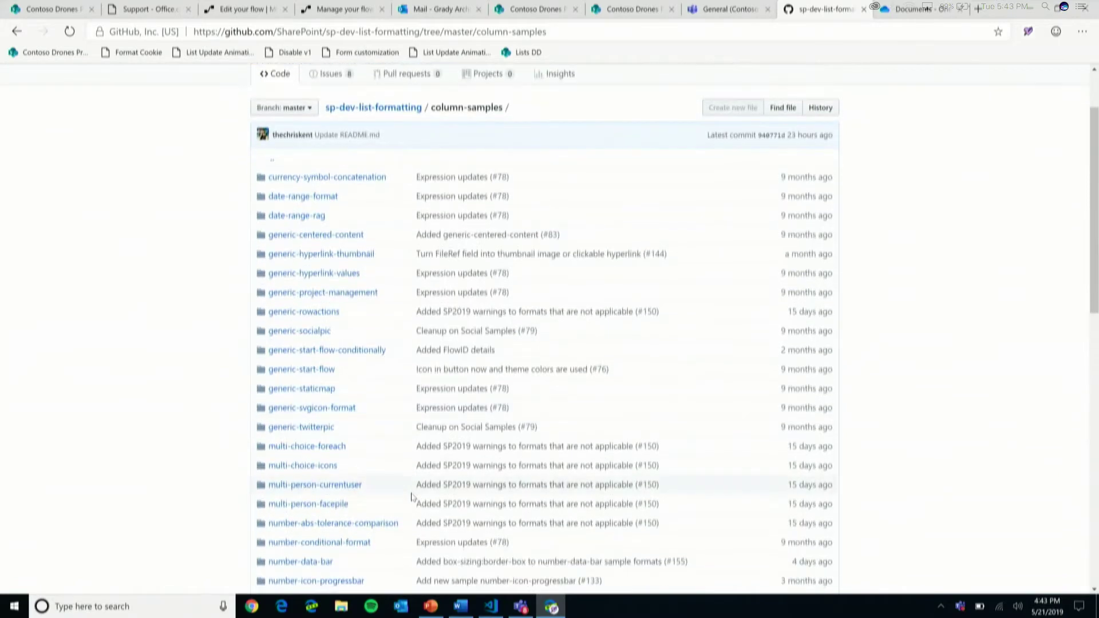
click(336, 504)
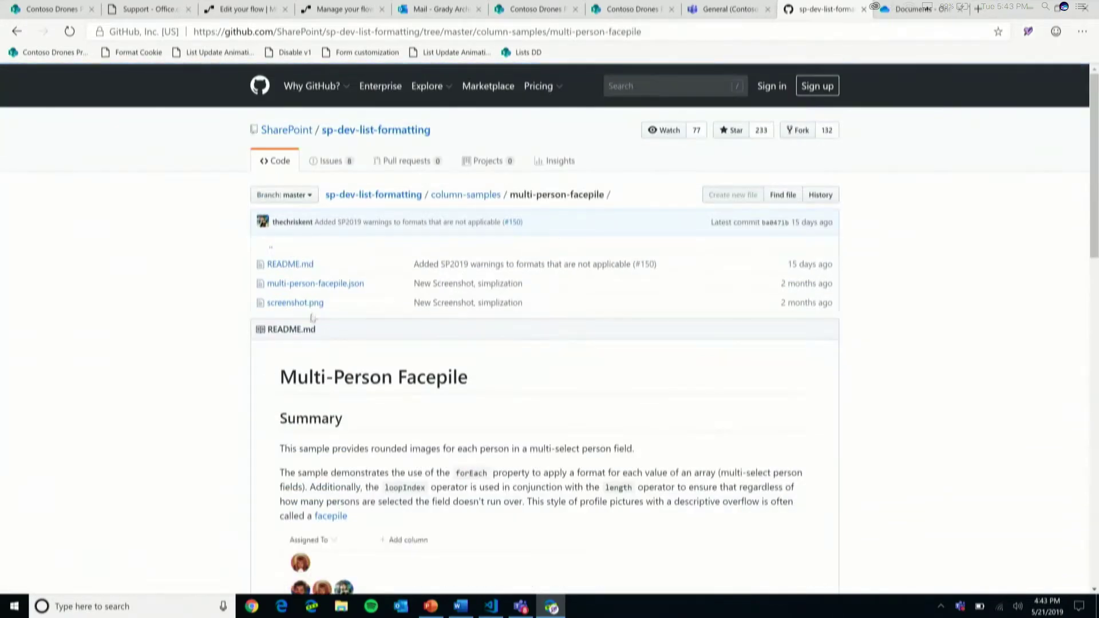
Step: Review the Multi-Person Facepile sample, open multi-person-facepile.json and copy its entire code
scroll(336, 312, down, 3)
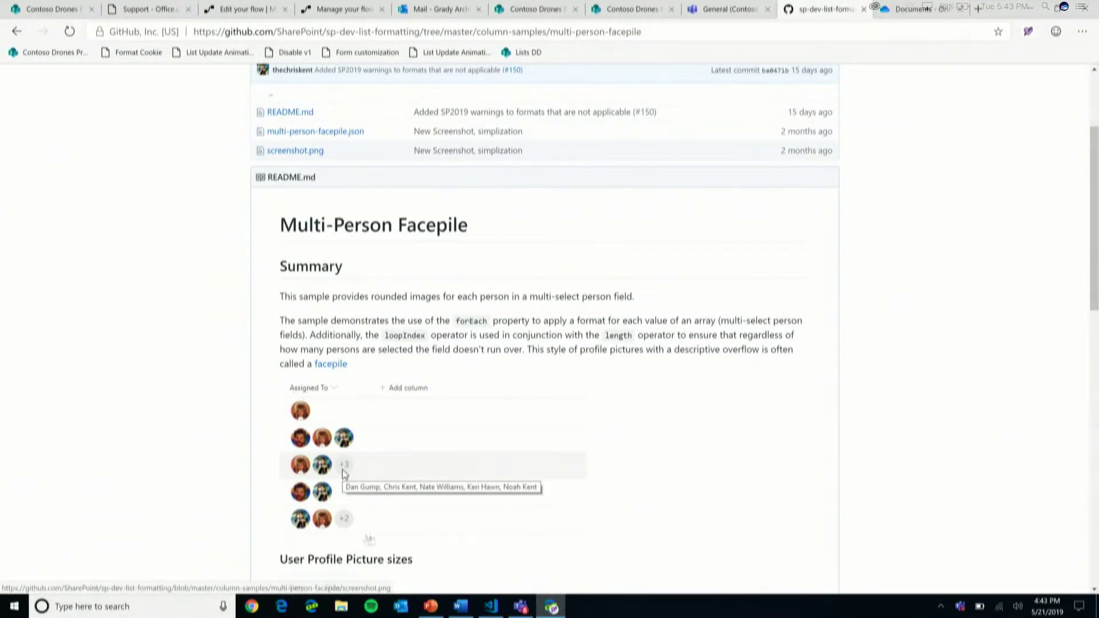
scroll(395, 441, up, 2)
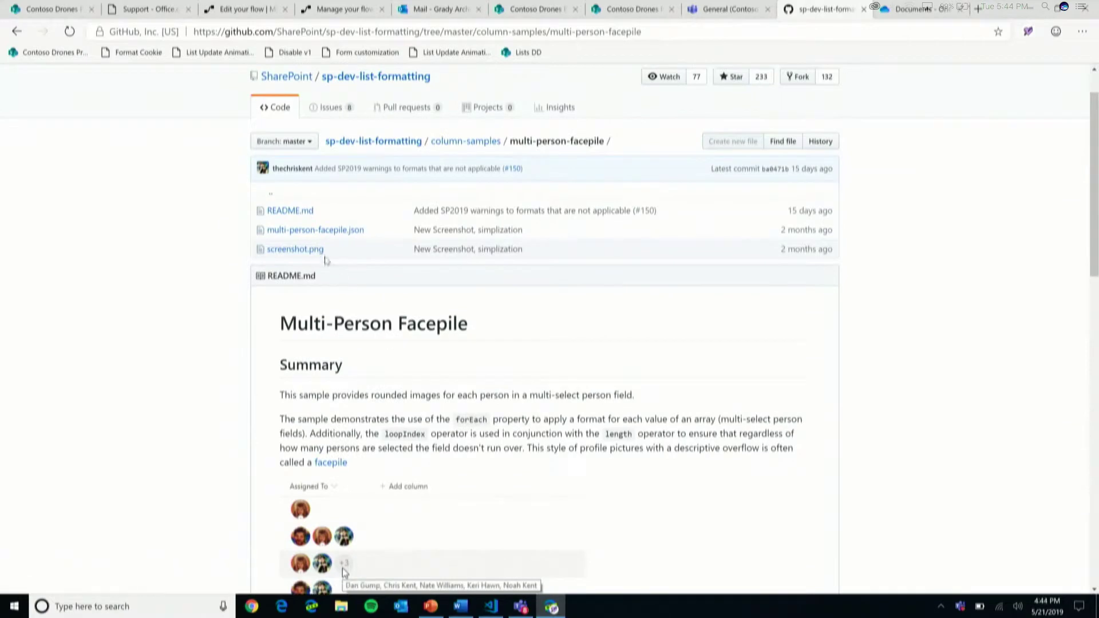
click(354, 232)
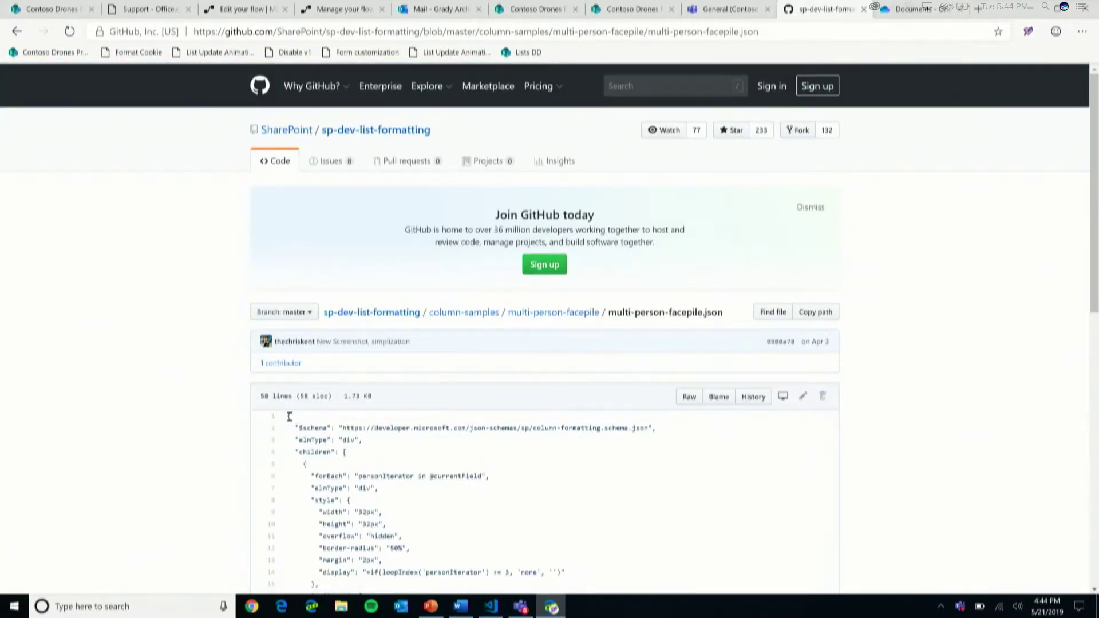
drag(288, 416, 417, 539)
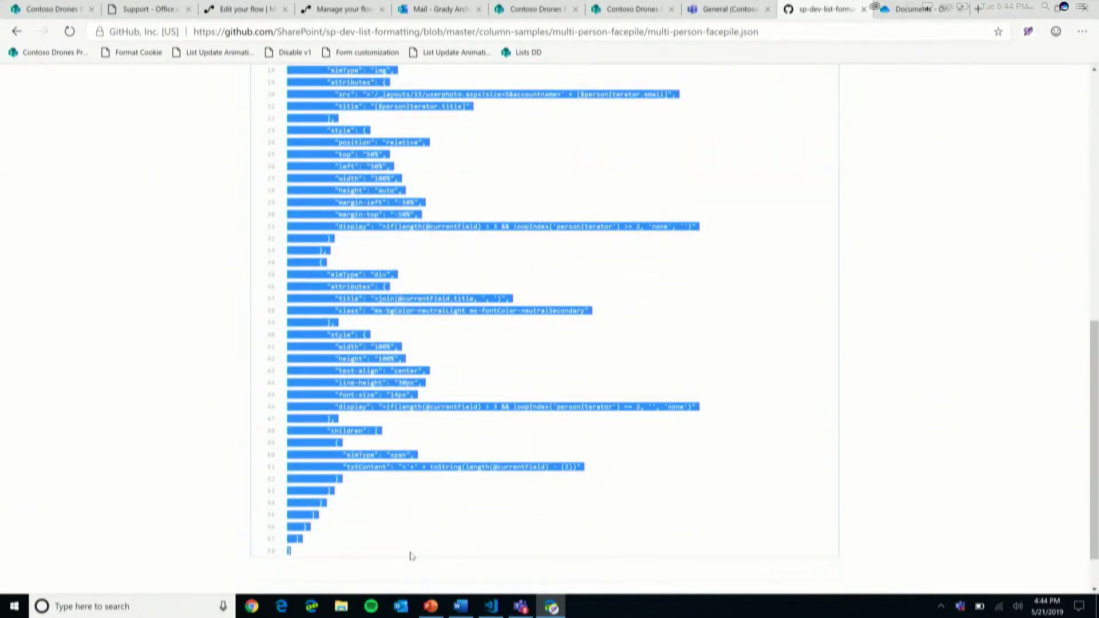
Step: Return to the Drones Q&A list, paste the facepile JSON into the Owner column's formatting and preview it
click(23, 8)
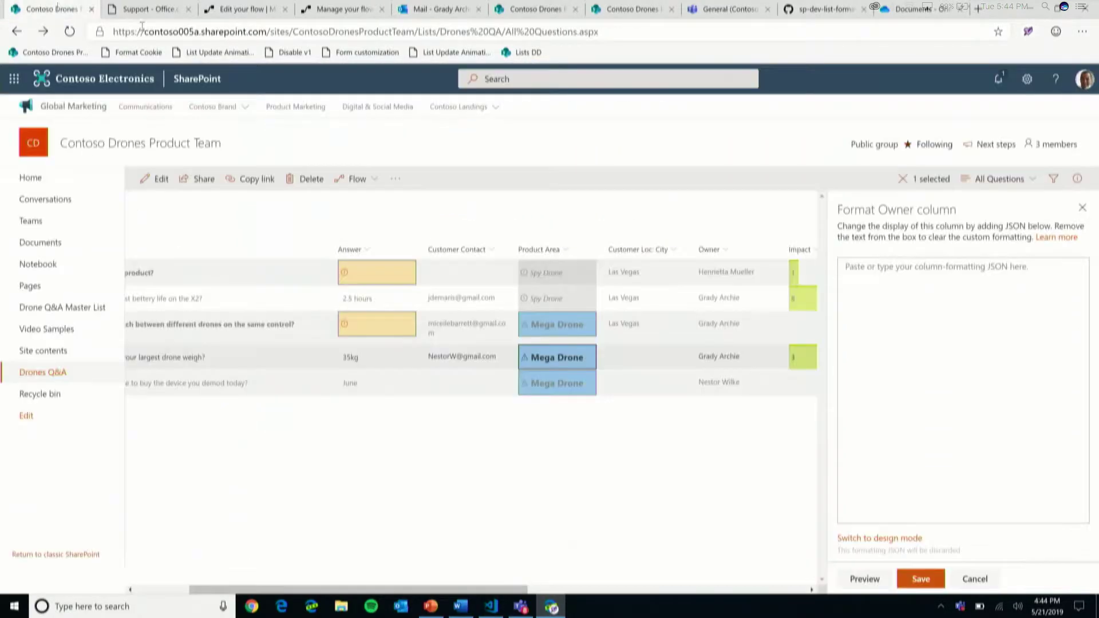
click(706, 250)
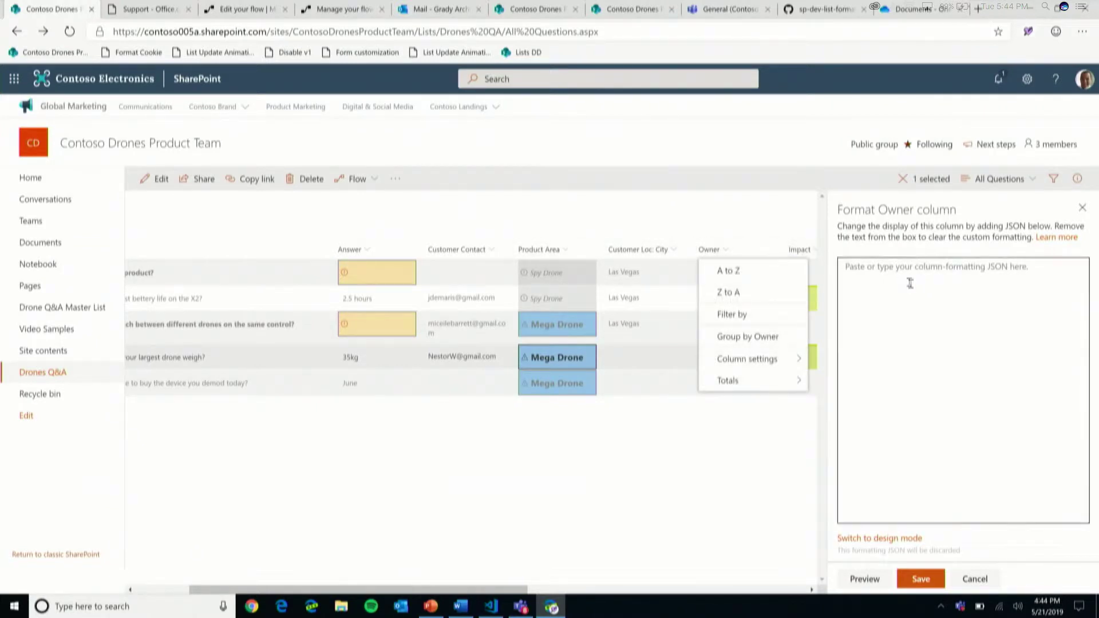
click(910, 284)
key(ctrl+v)
click(879, 575)
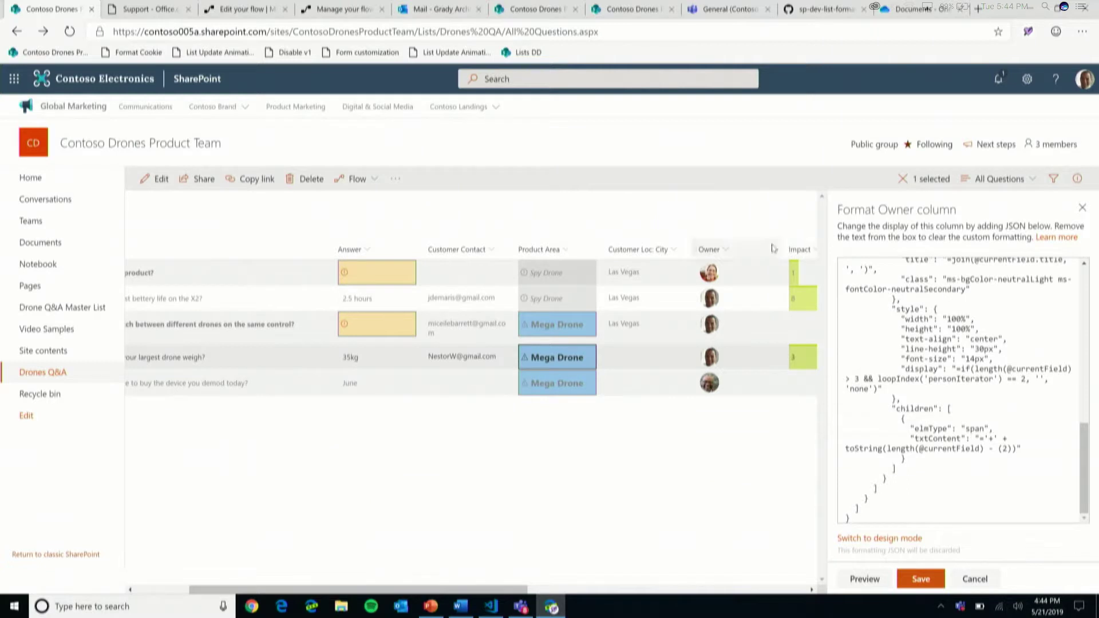
Step: Narrow the Owner column, save its facepile formatting and close the formatting settings
drag(760, 247, 742, 248)
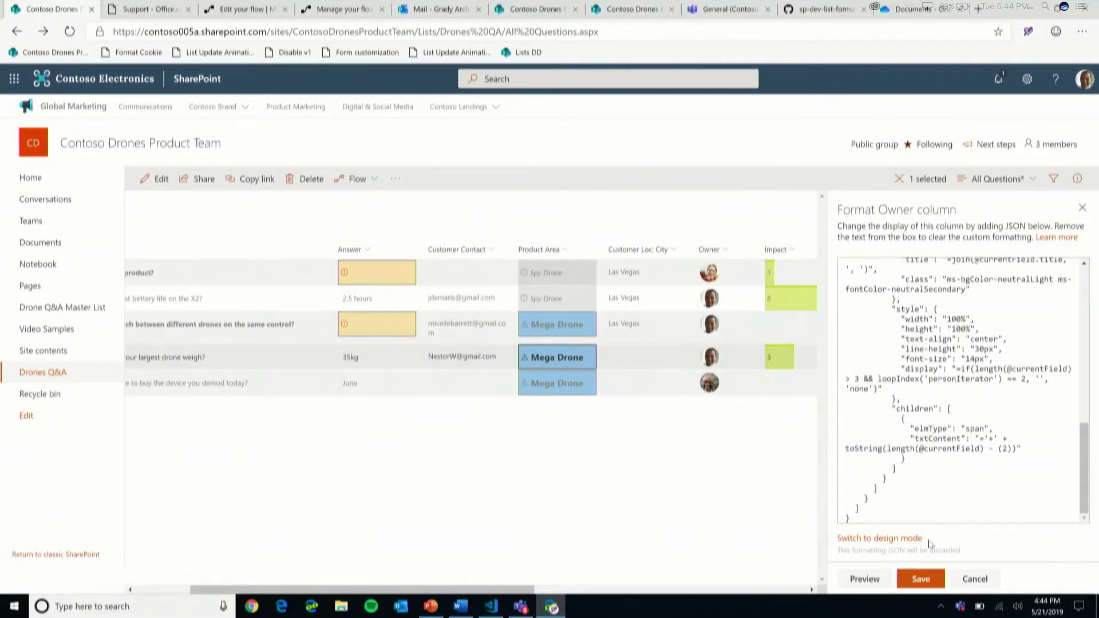
click(931, 577)
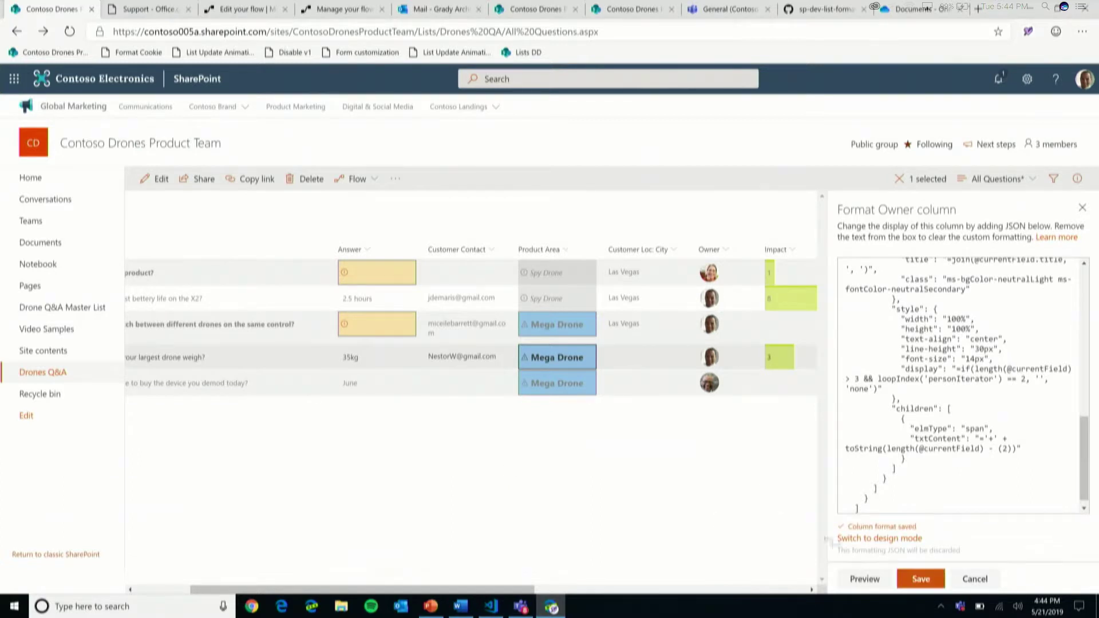
click(1082, 208)
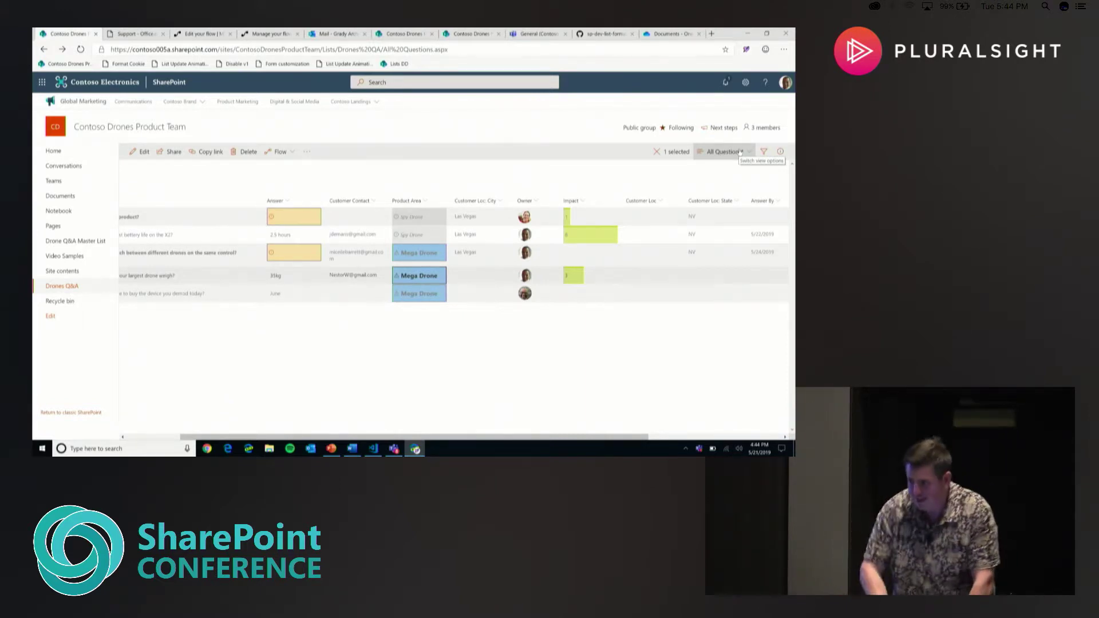
Step: Clear the item selection and try a blue fill for alternate rows in the All Questions view's list styling
click(740, 152)
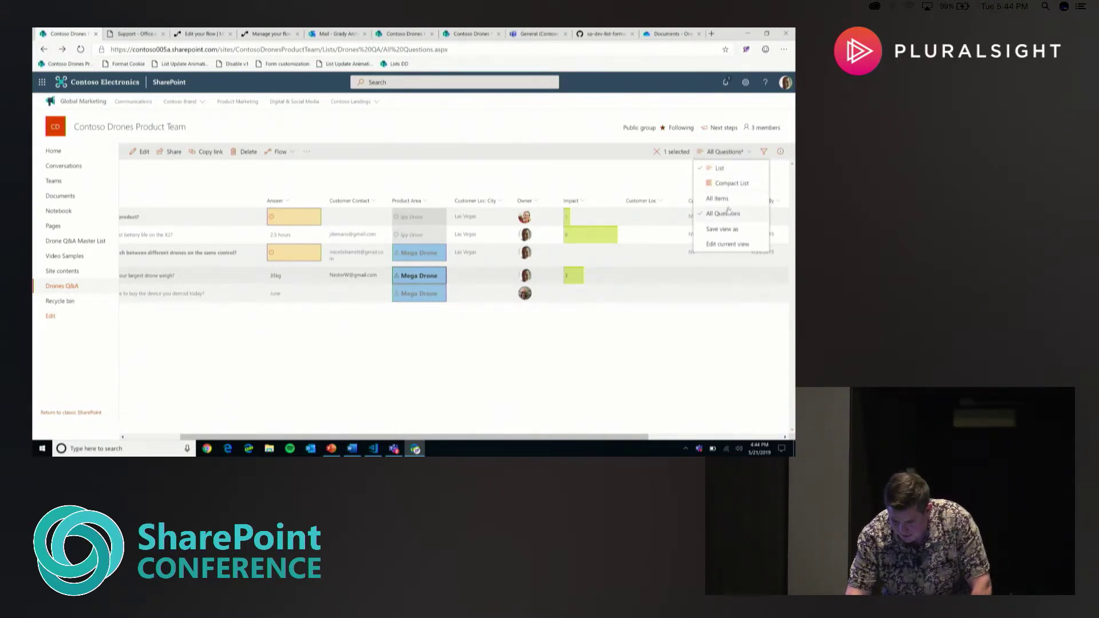
click(657, 151)
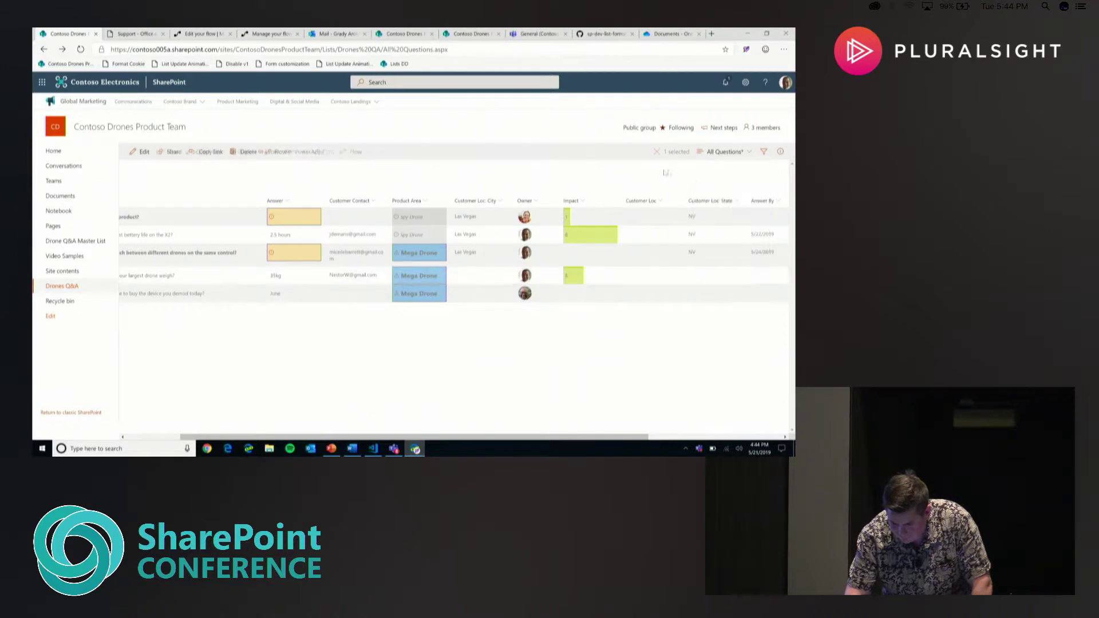
click(724, 153)
click(729, 259)
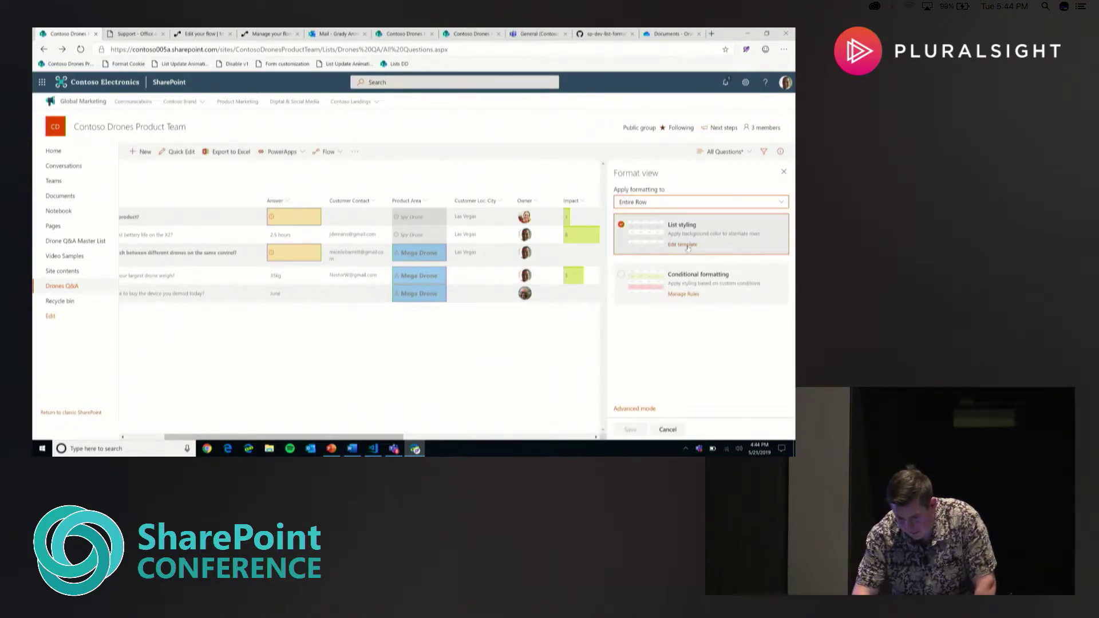
click(688, 245)
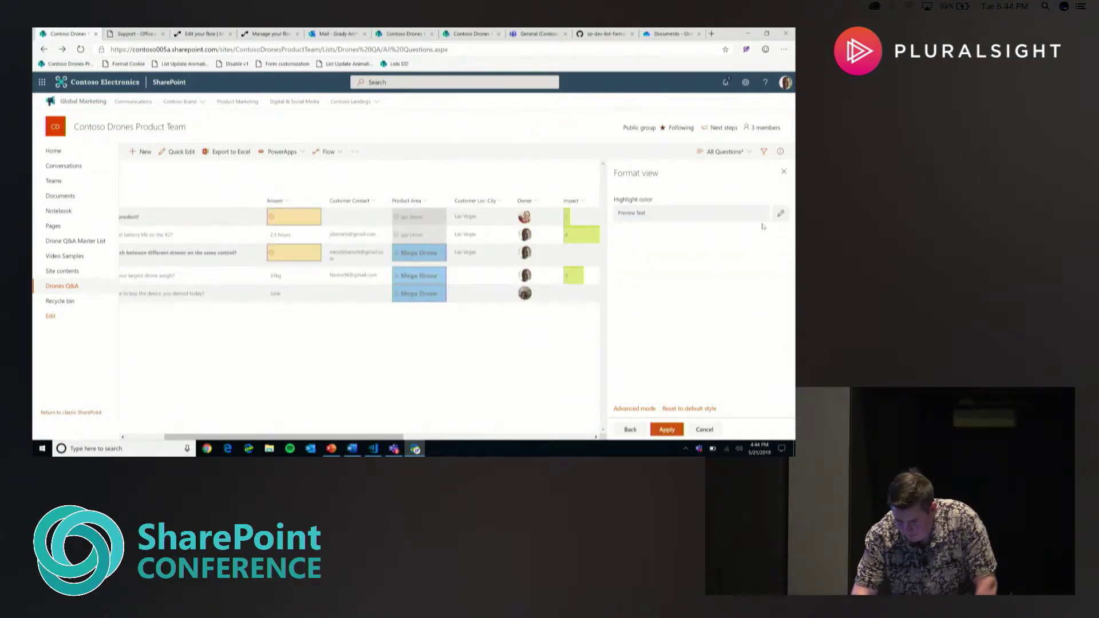
click(781, 215)
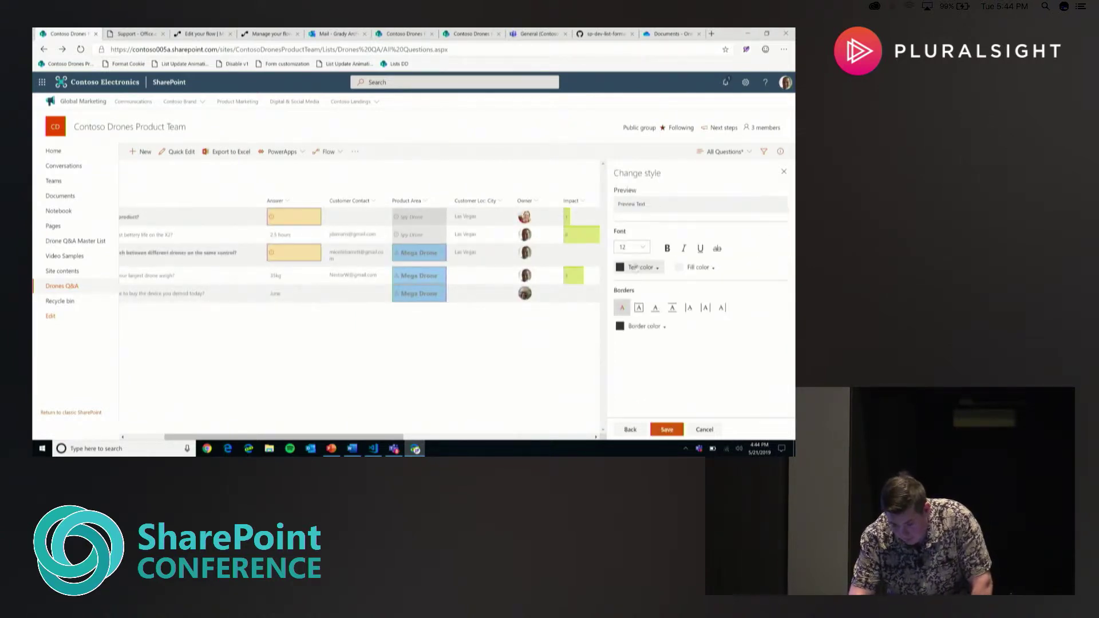
click(700, 268)
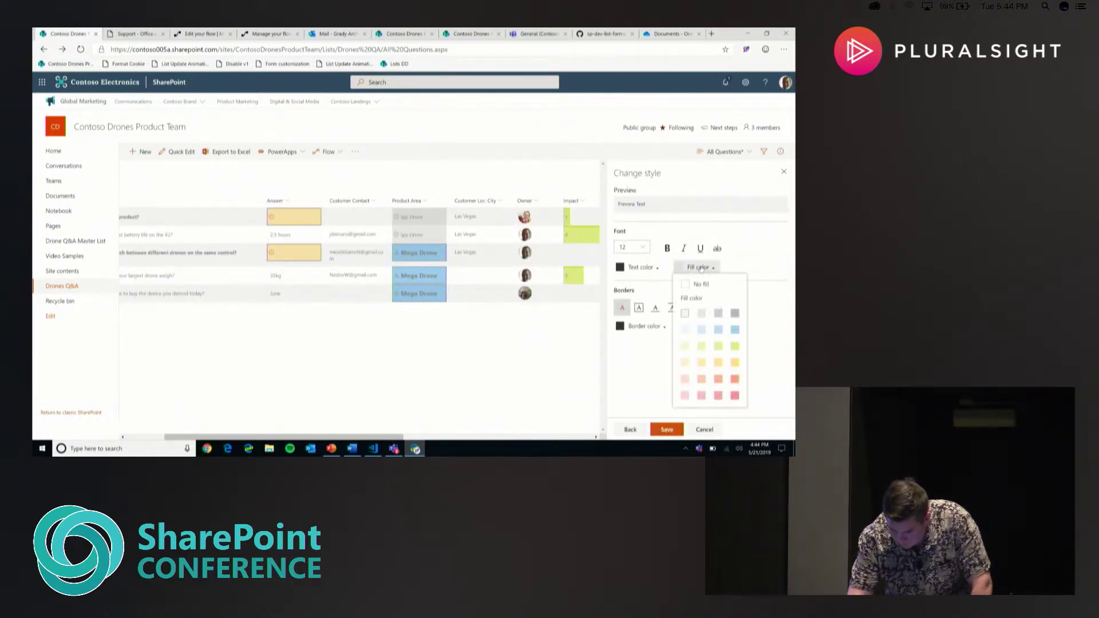
click(734, 332)
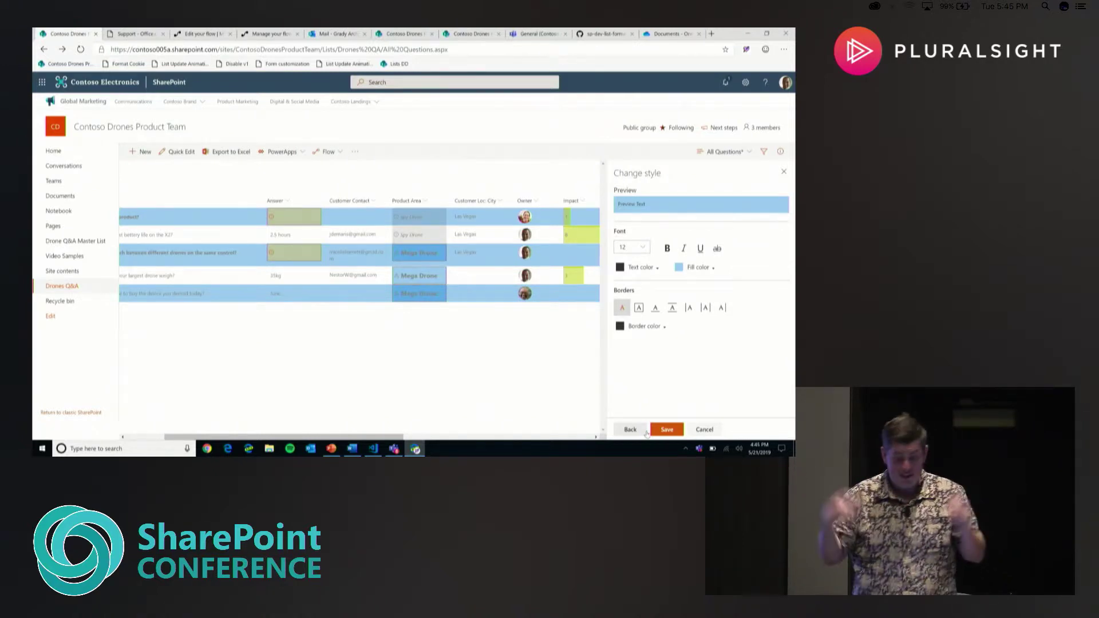
click(630, 429)
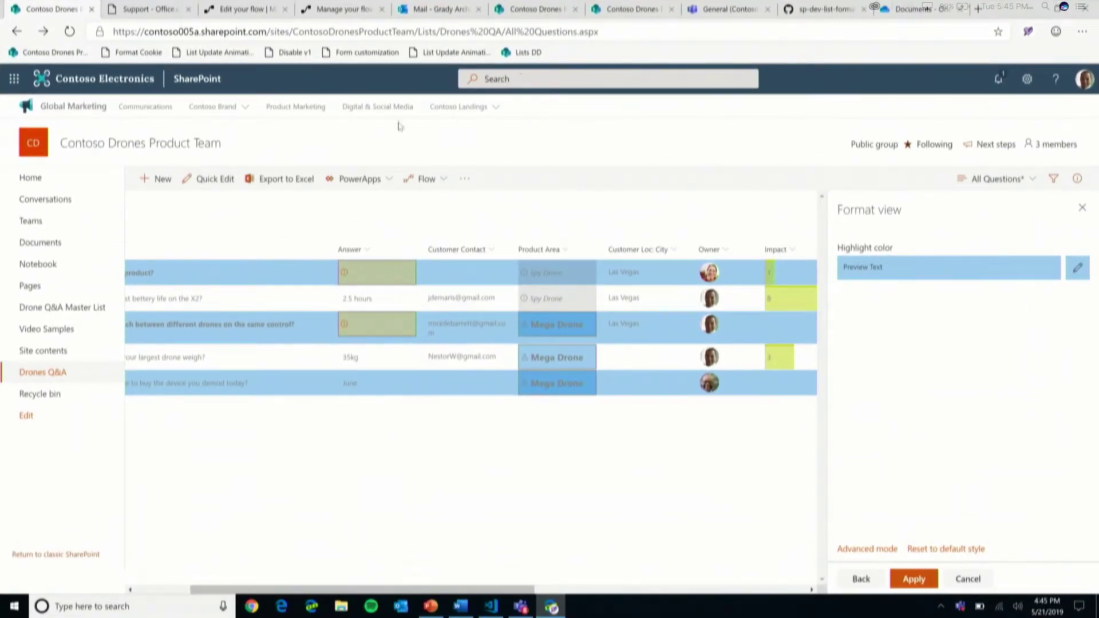
Step: Open the team's Documents library and switch it from the All Documents view to Tile View
click(57, 248)
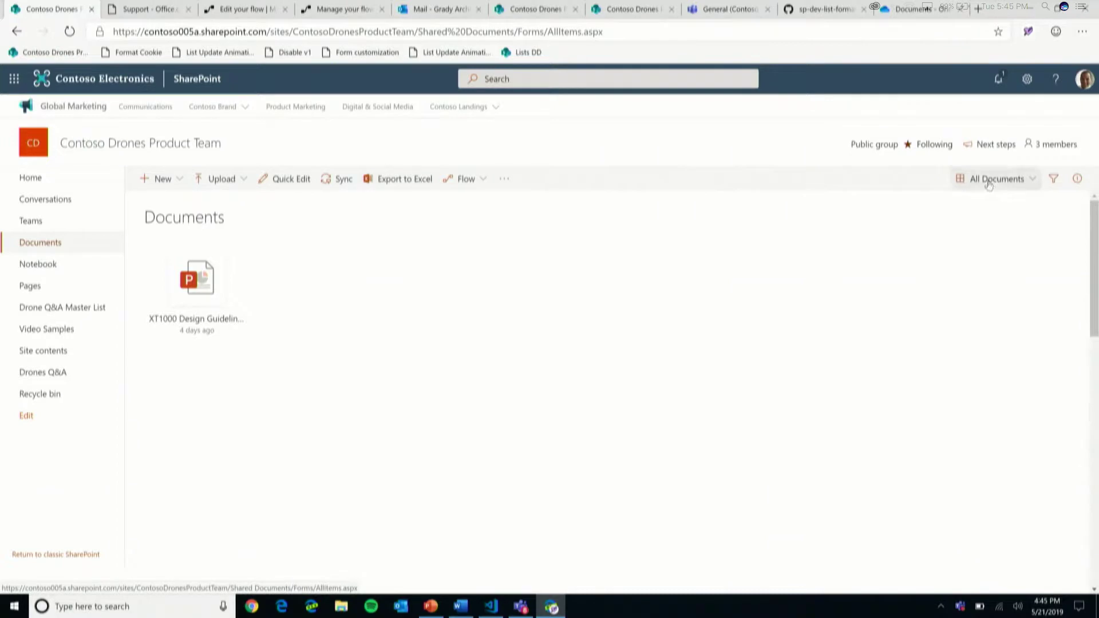
click(988, 184)
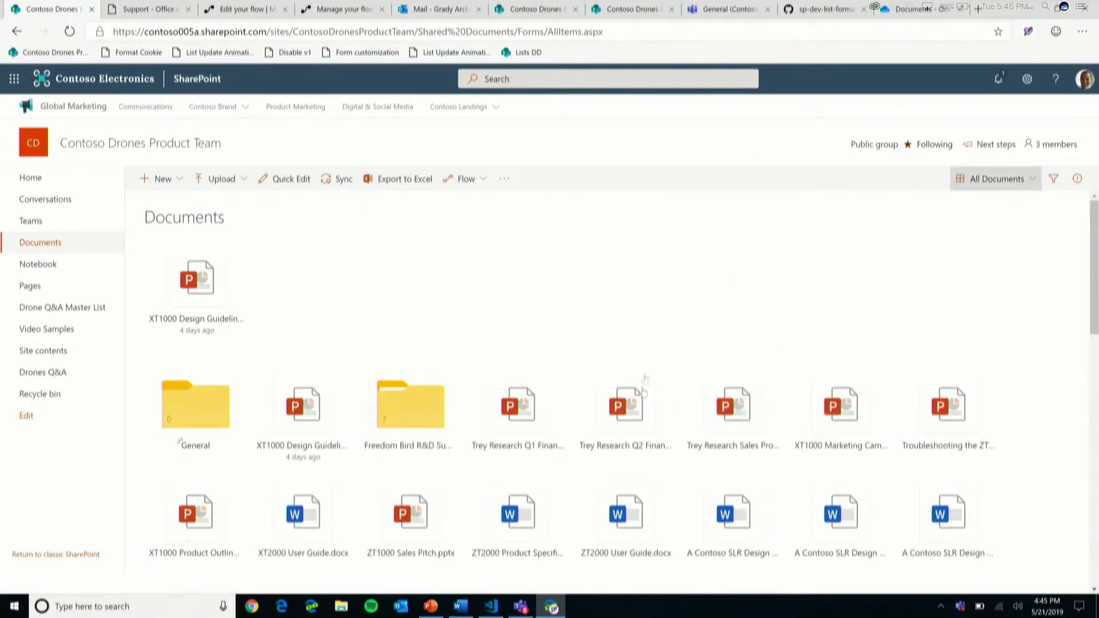
click(689, 279)
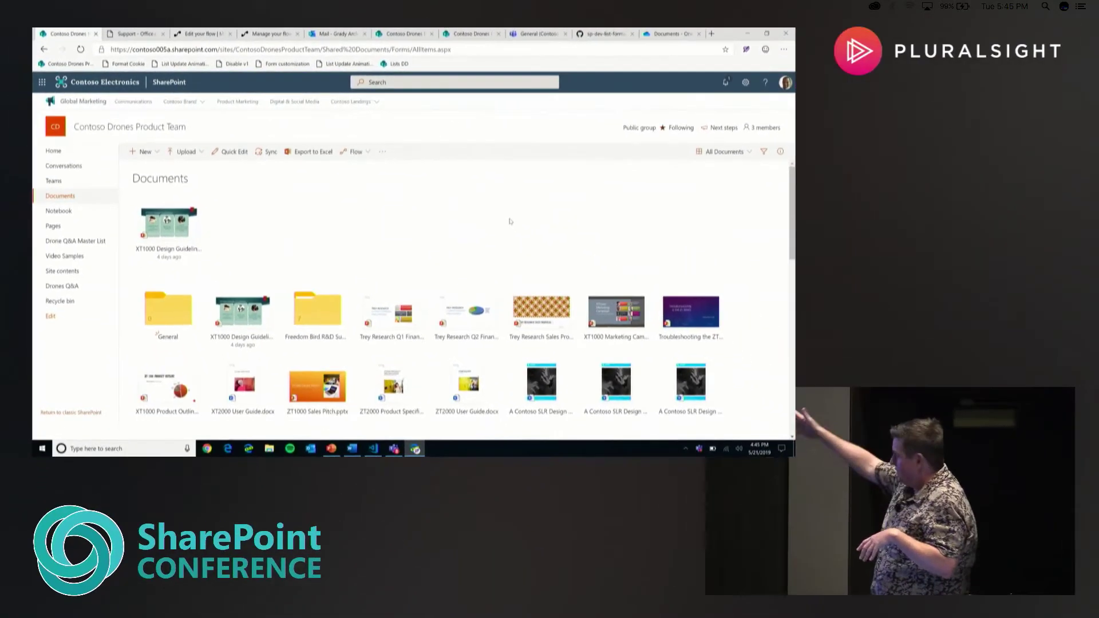
click(722, 152)
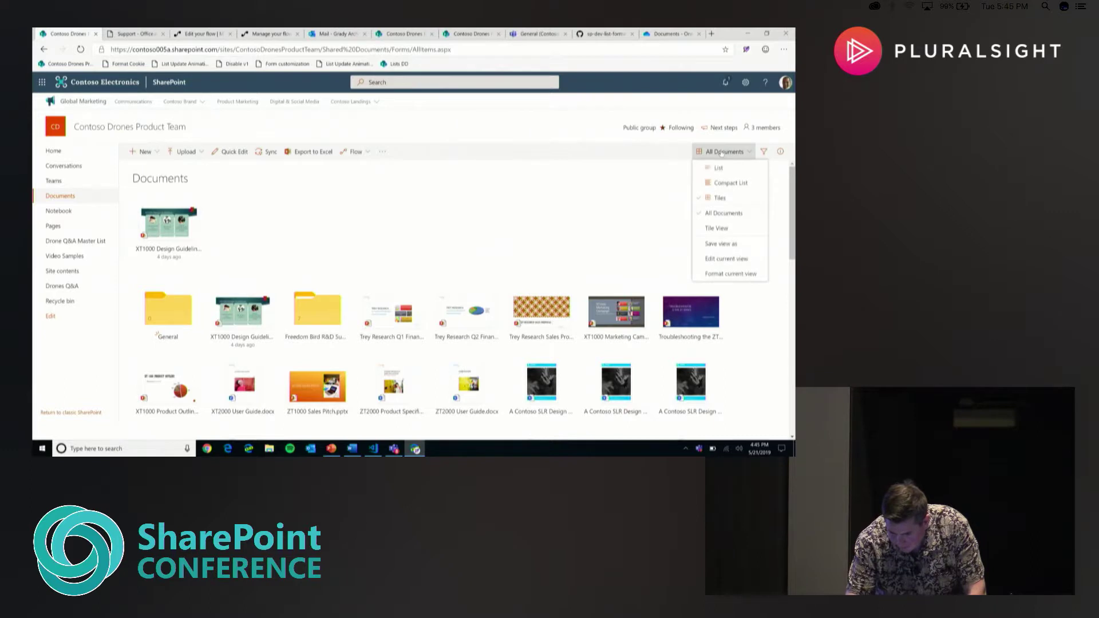
click(722, 230)
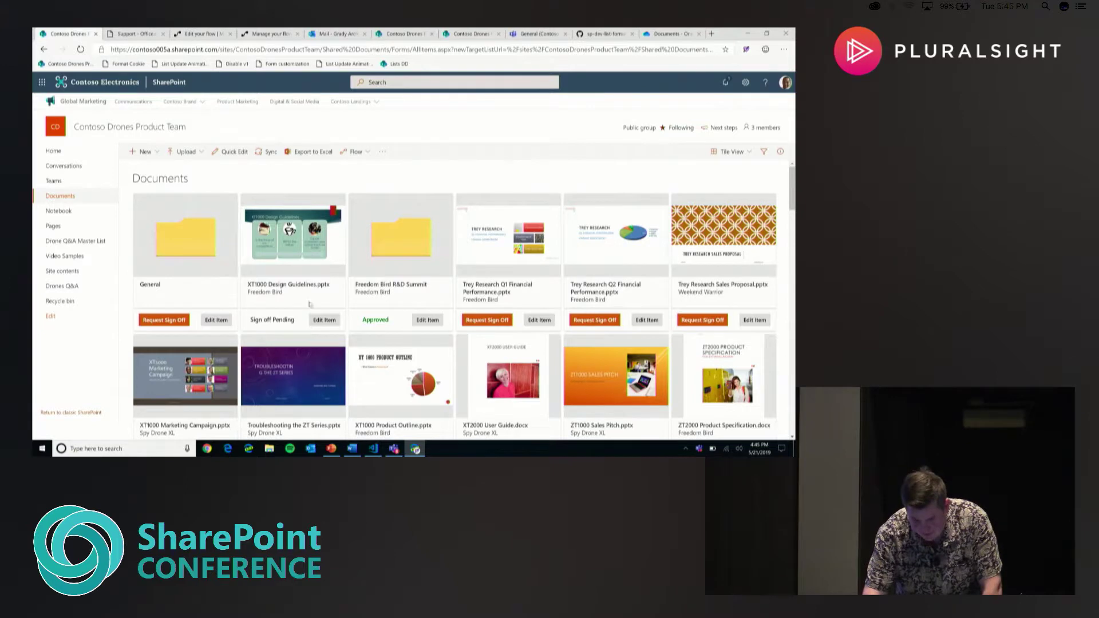
Step: Open and close the Request sign-off flow form for Trey Research Q1 Financial Performance.pptx, and switch to the PowerPoint presentation
click(474, 324)
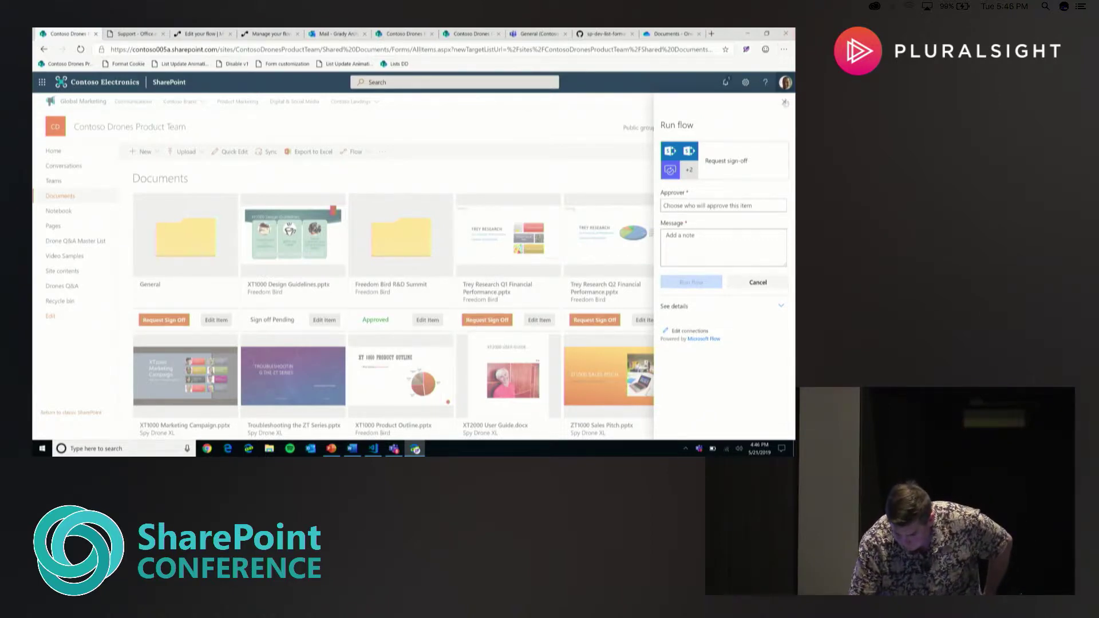
click(785, 106)
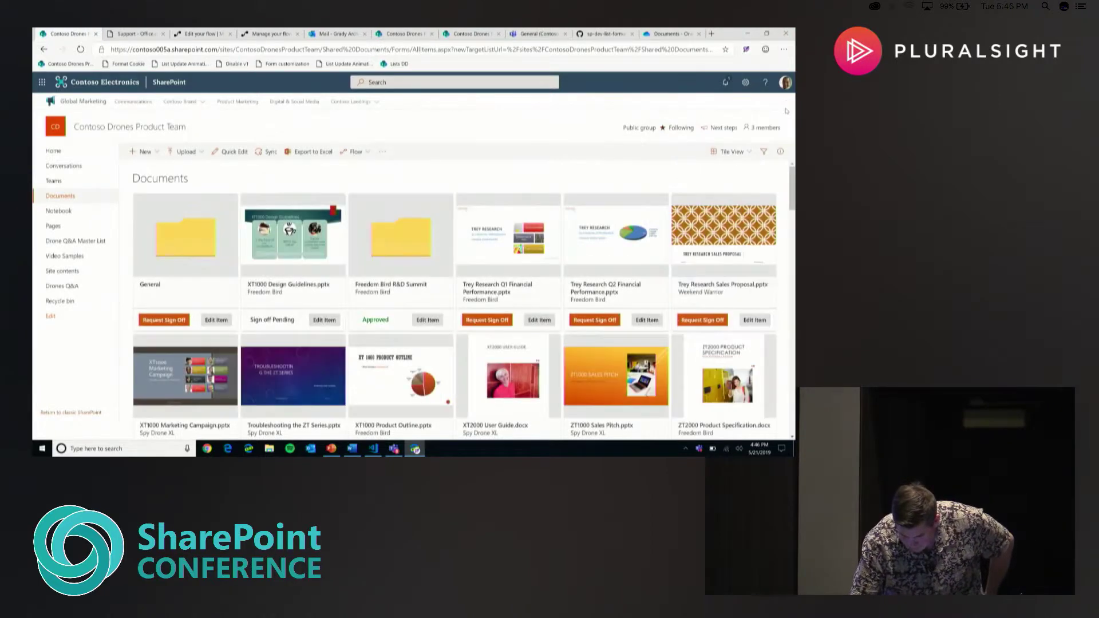
click(330, 450)
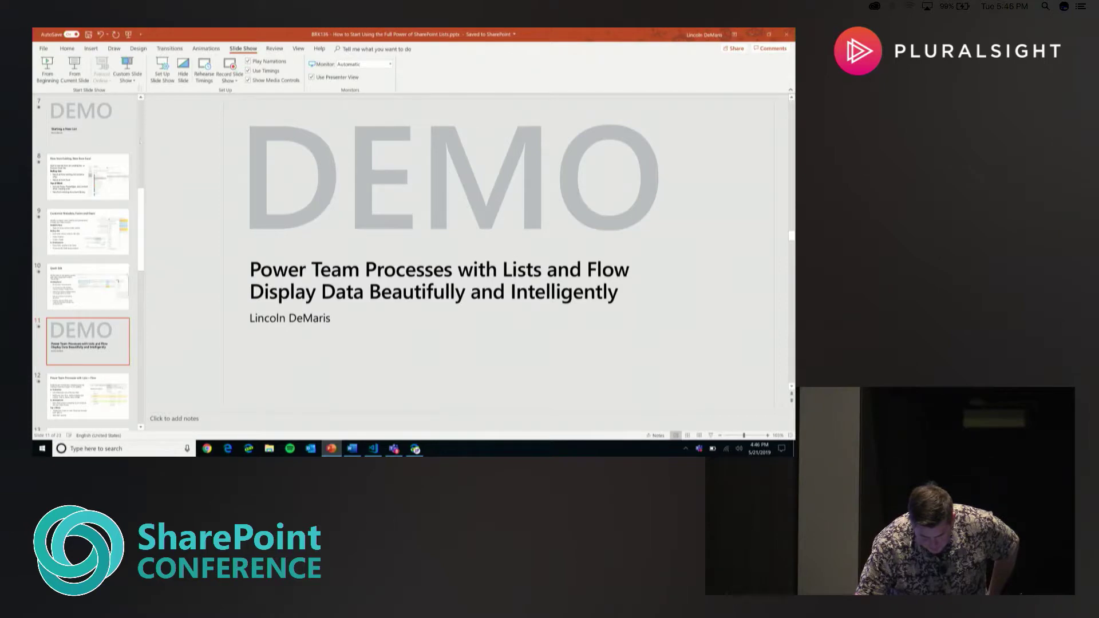
Step: Start the slide show from the current DEMO slide and advance to the Power Team Processes with Lists + Flow slide
click(74, 68)
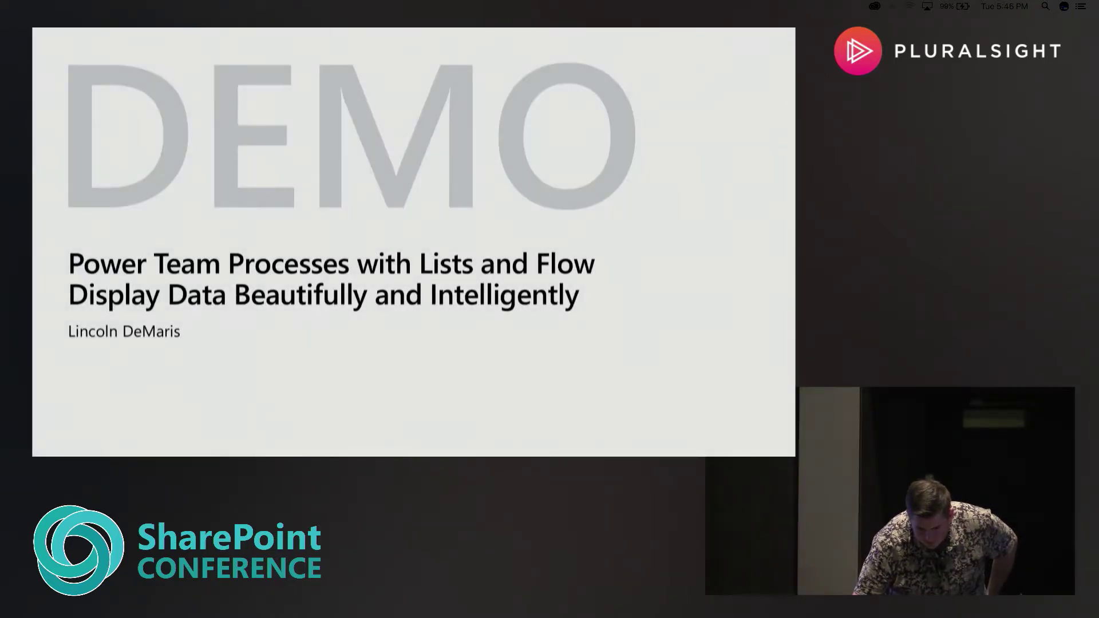
key(Right)
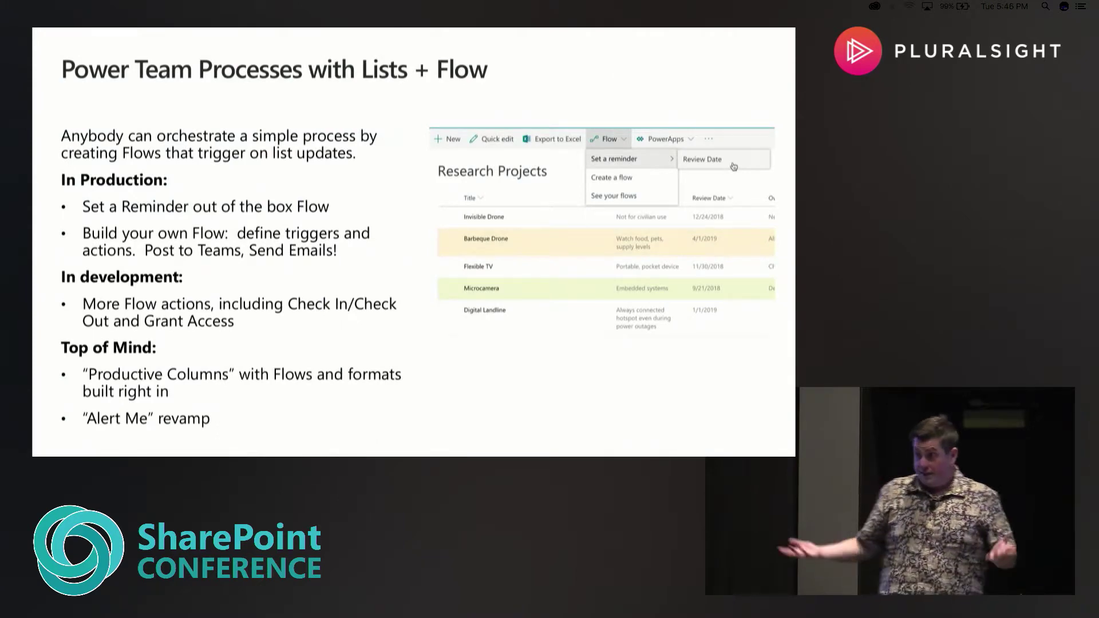
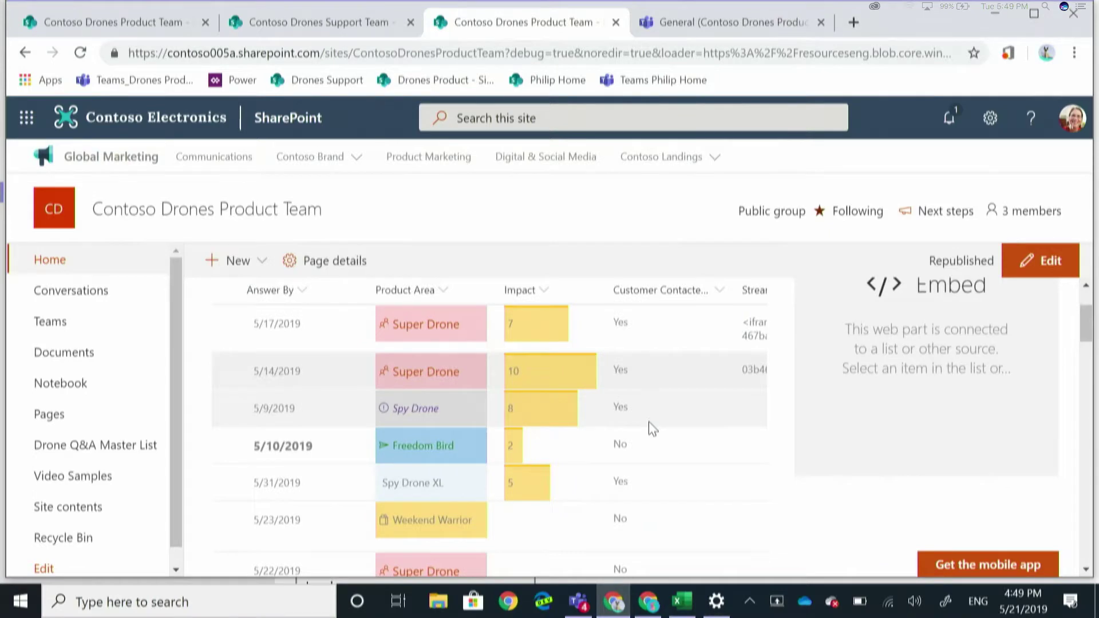
Step: Look over the Drone Q&A Master List and Documents web parts on the Contoso Drones Product Team home page
scroll(653, 430, left, 10)
scroll(653, 430, up, 2)
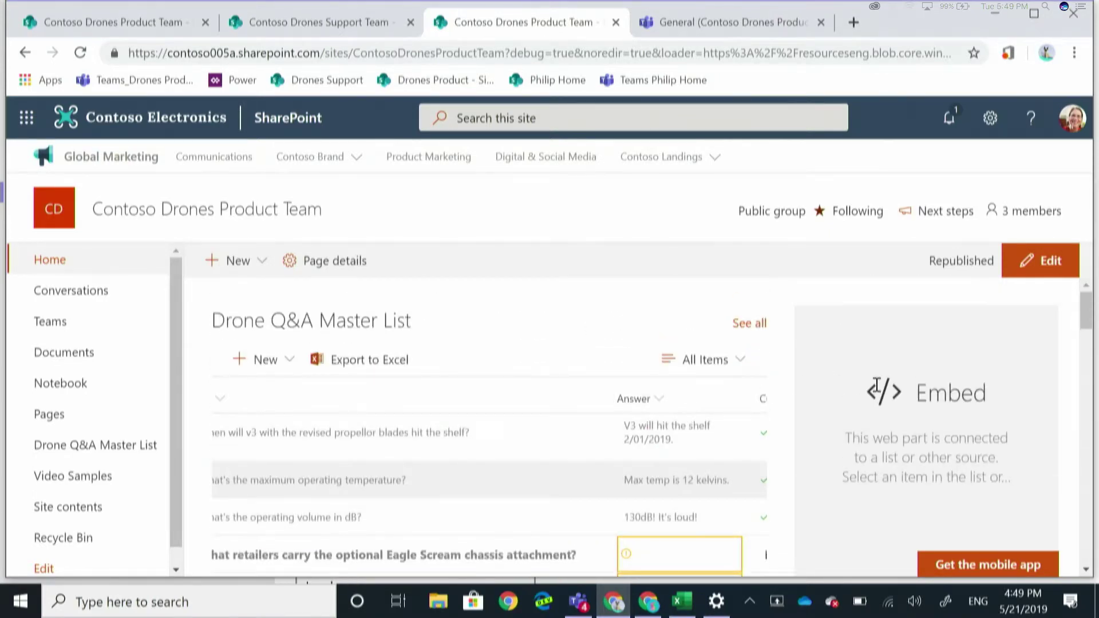
scroll(877, 385, down, 10)
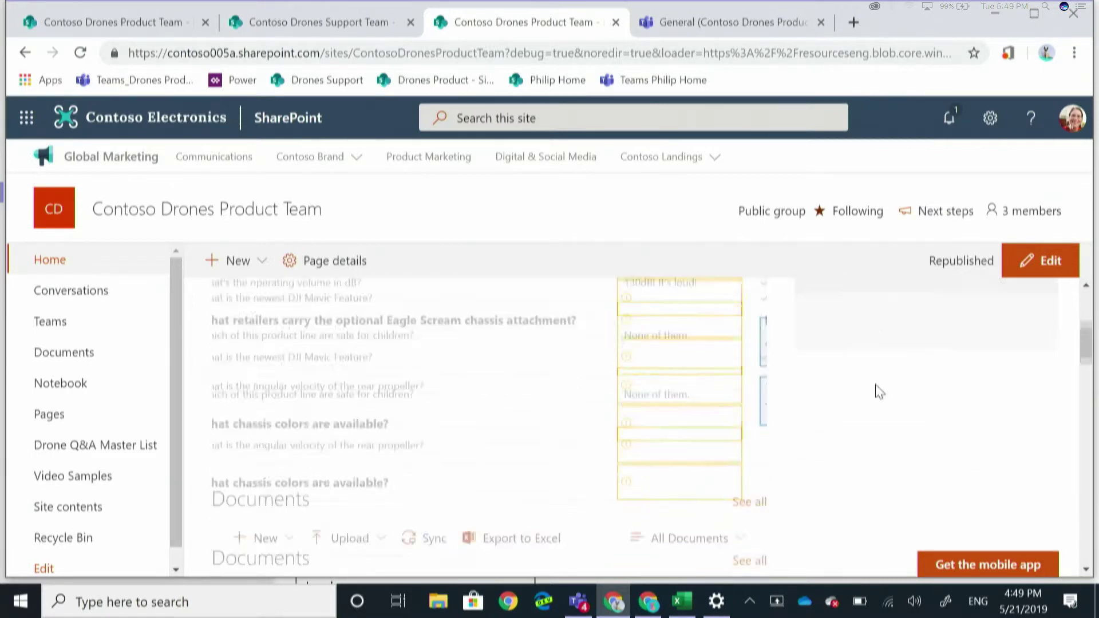
scroll(879, 392, down, 2)
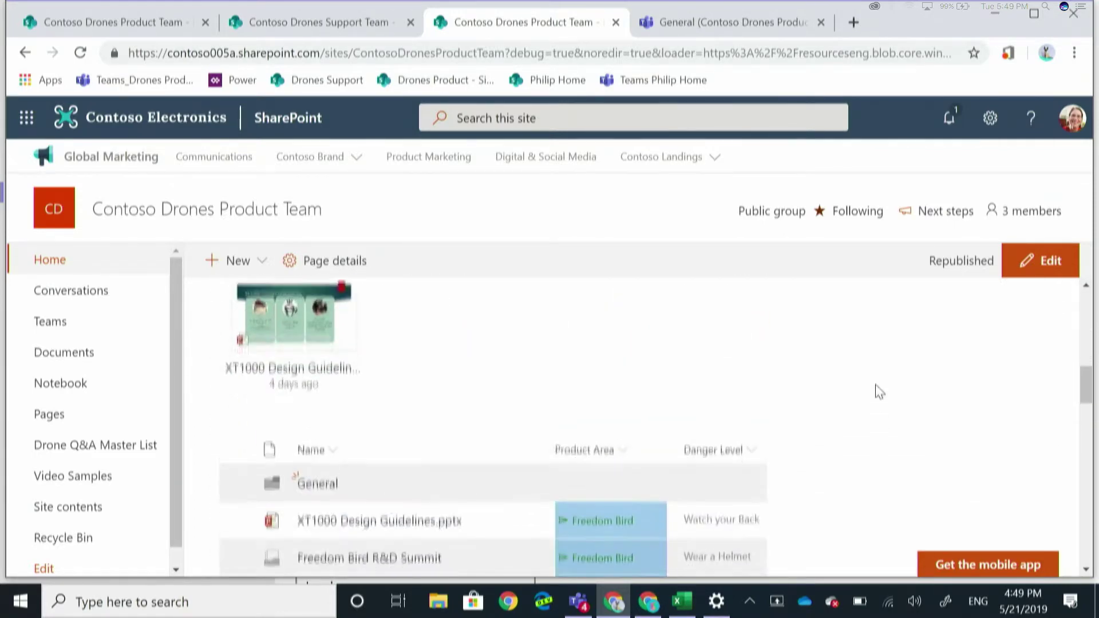
scroll(879, 392, up, 3)
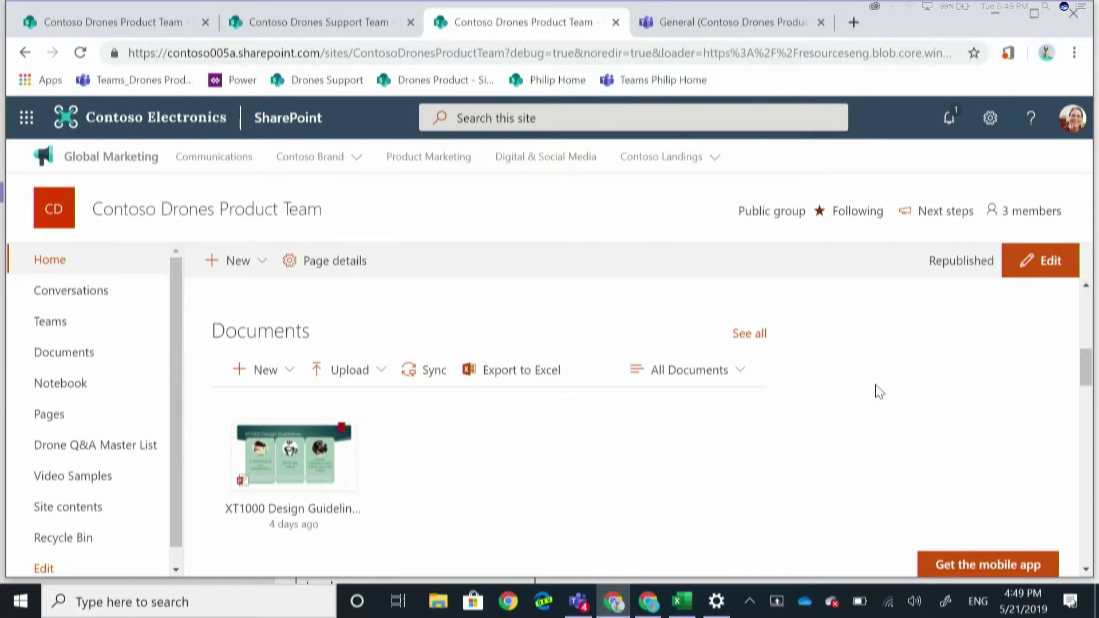
scroll(825, 496, down, 5)
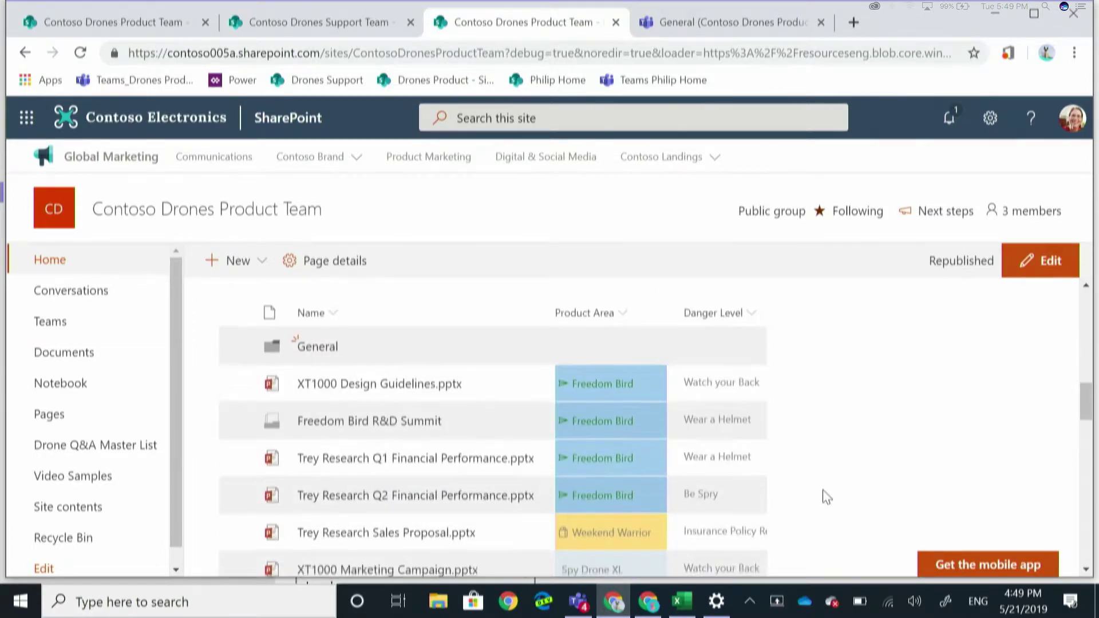
scroll(826, 496, down, 1)
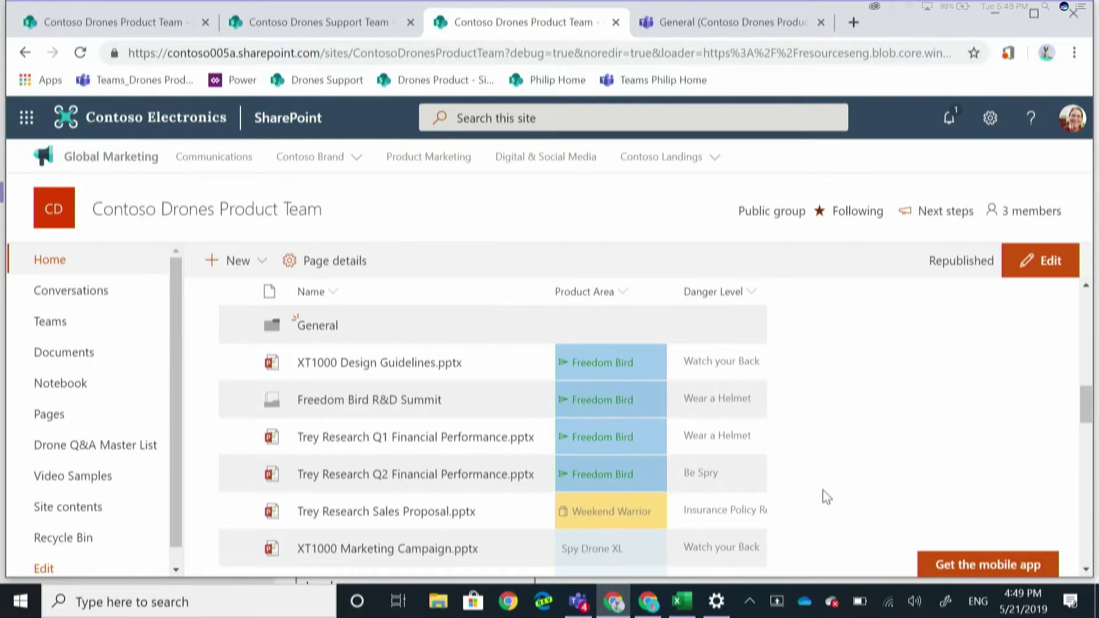
scroll(621, 423, right, 3)
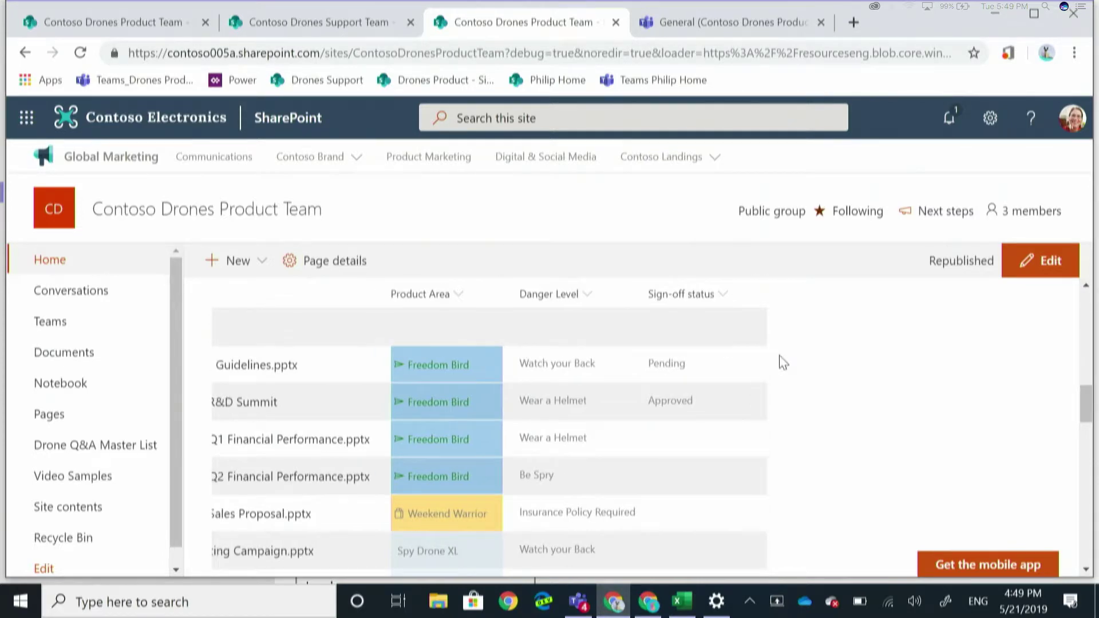
scroll(781, 363, up, 5)
scroll(783, 363, up, 3)
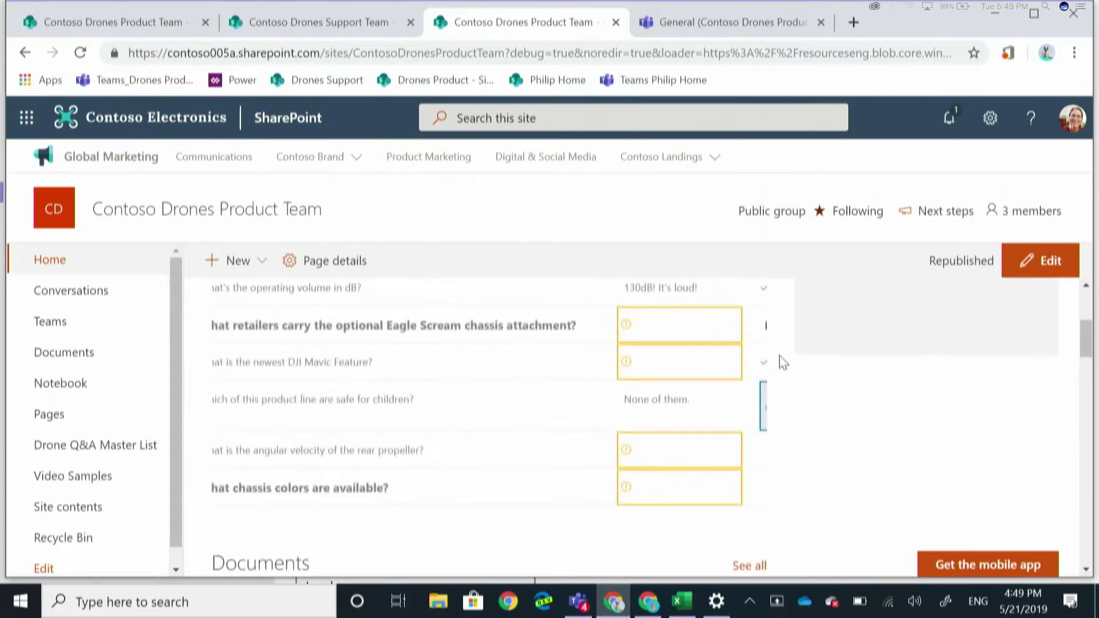
scroll(783, 363, up, 3)
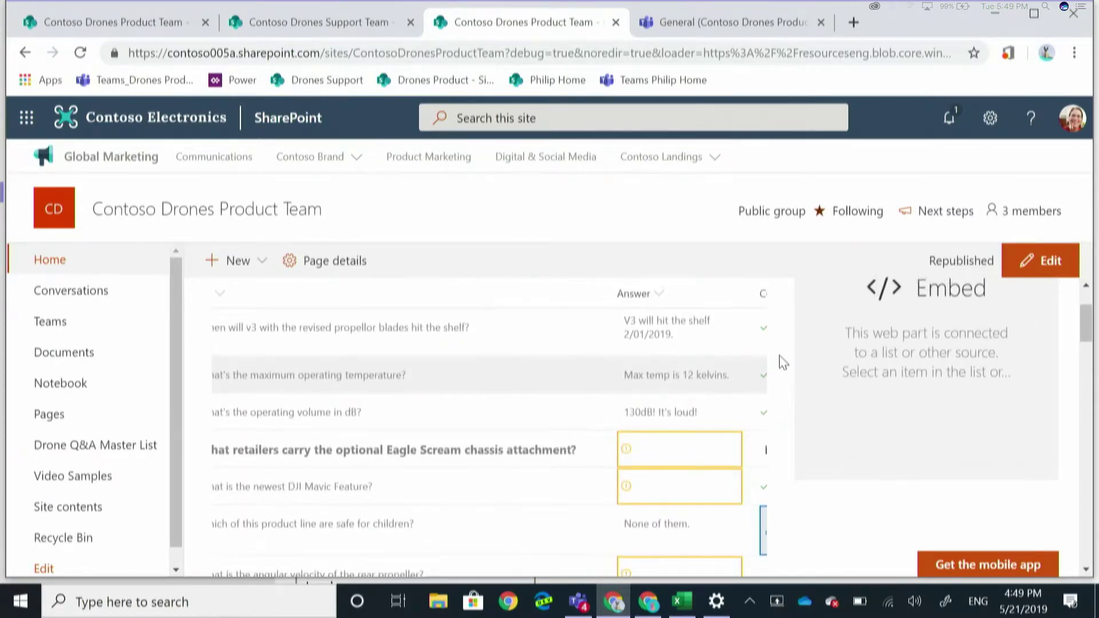
scroll(783, 363, up, 2)
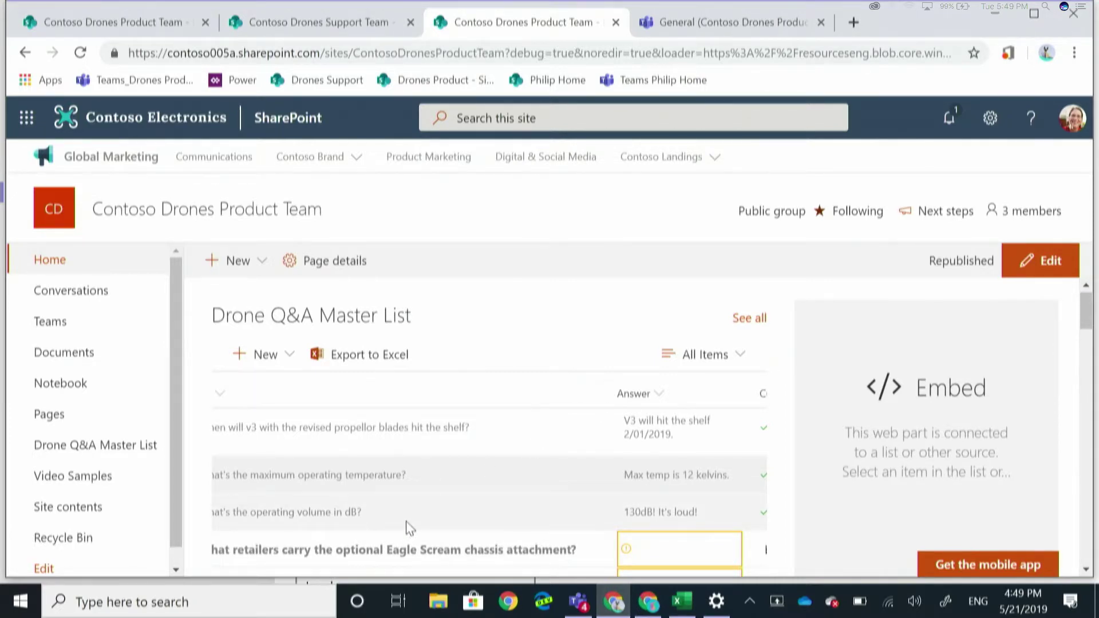
Step: Select the question about when v3 hits the shelf and compare its Product Area with the files in the connected Documents web part
scroll(407, 528, left, 2)
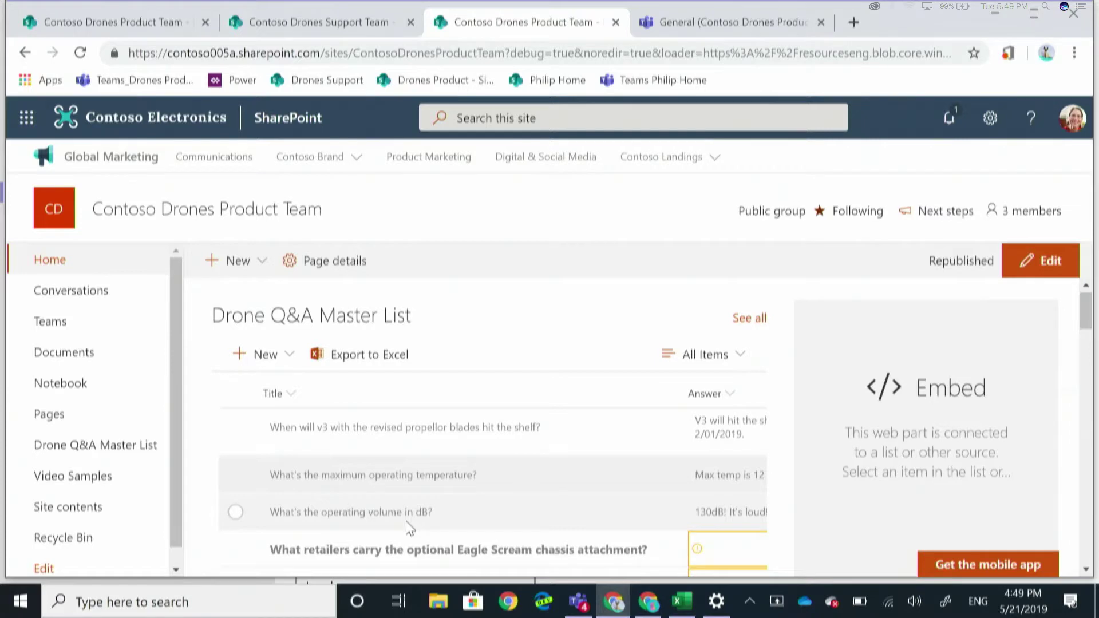
click(236, 428)
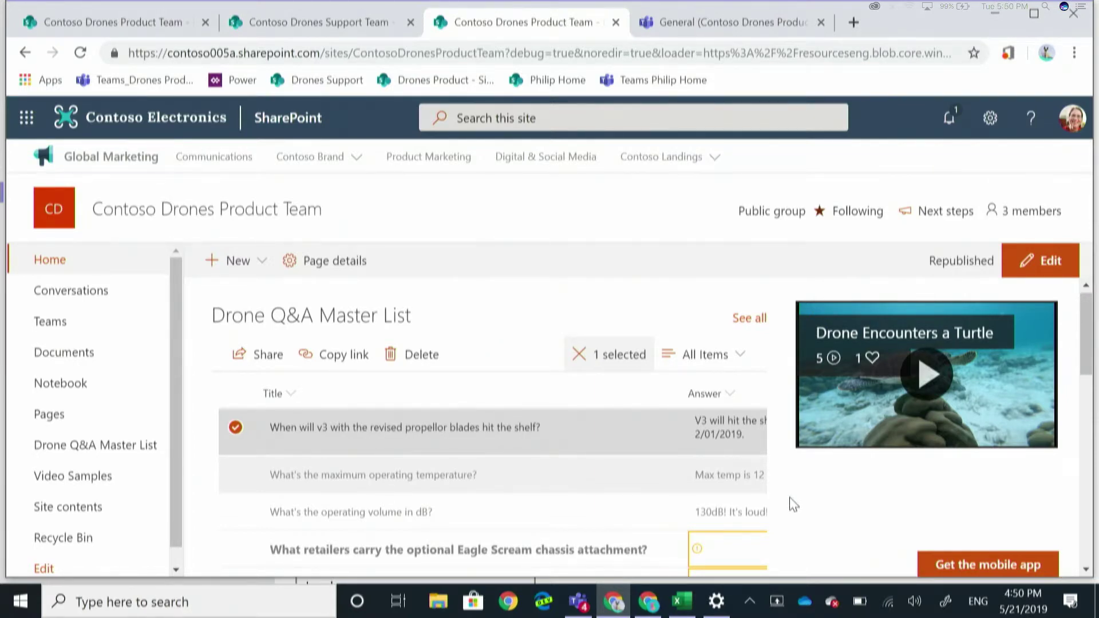
scroll(793, 504, down, 5)
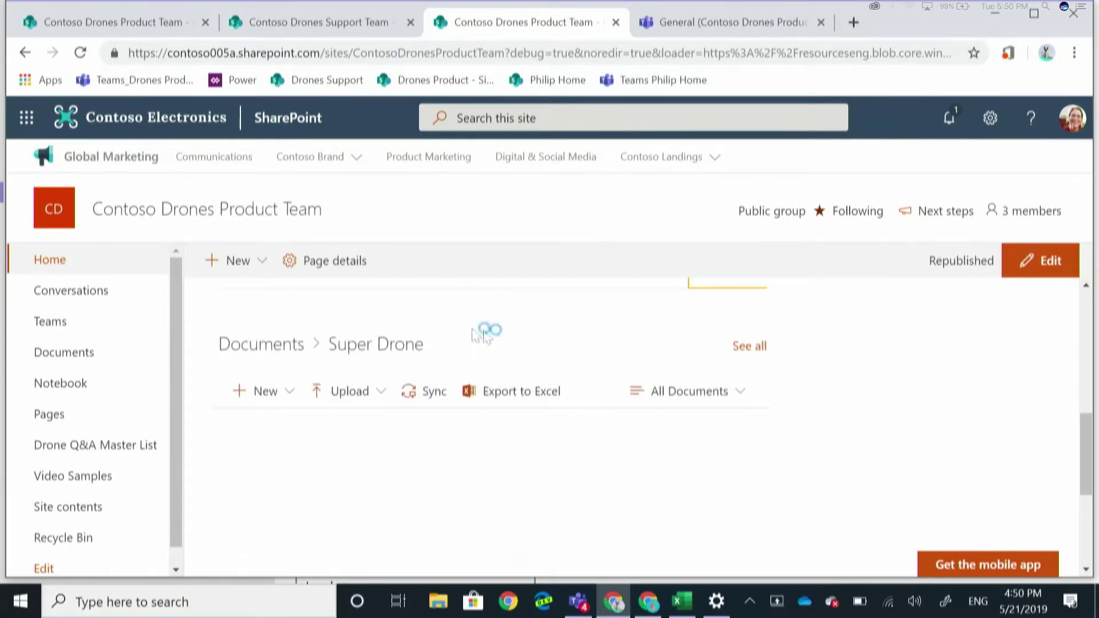
scroll(874, 399, down, 3)
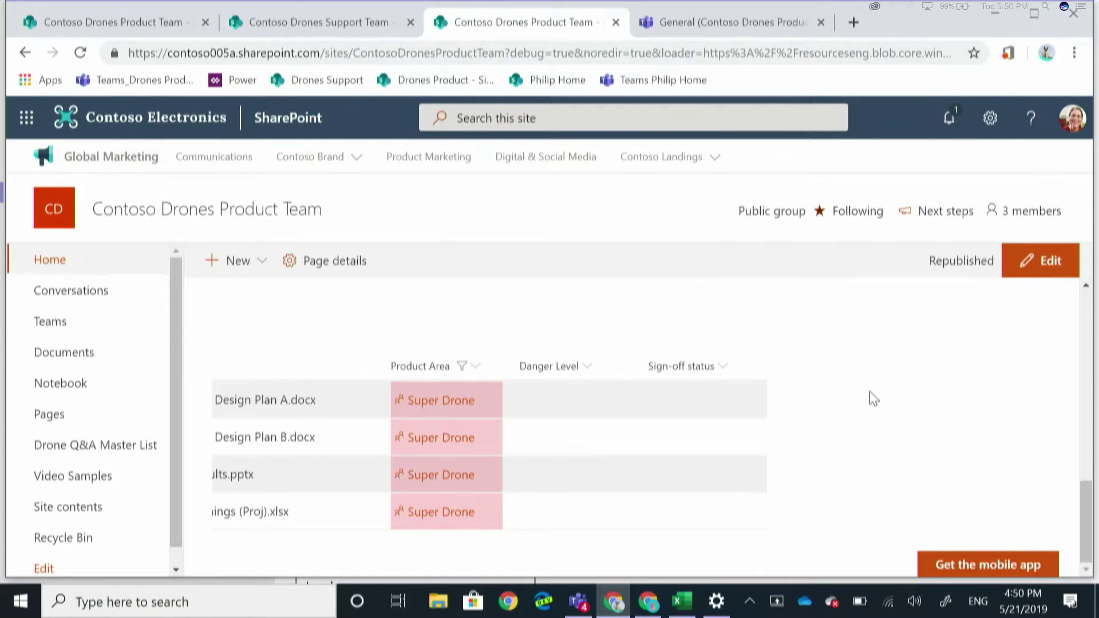
scroll(874, 399, up, 10)
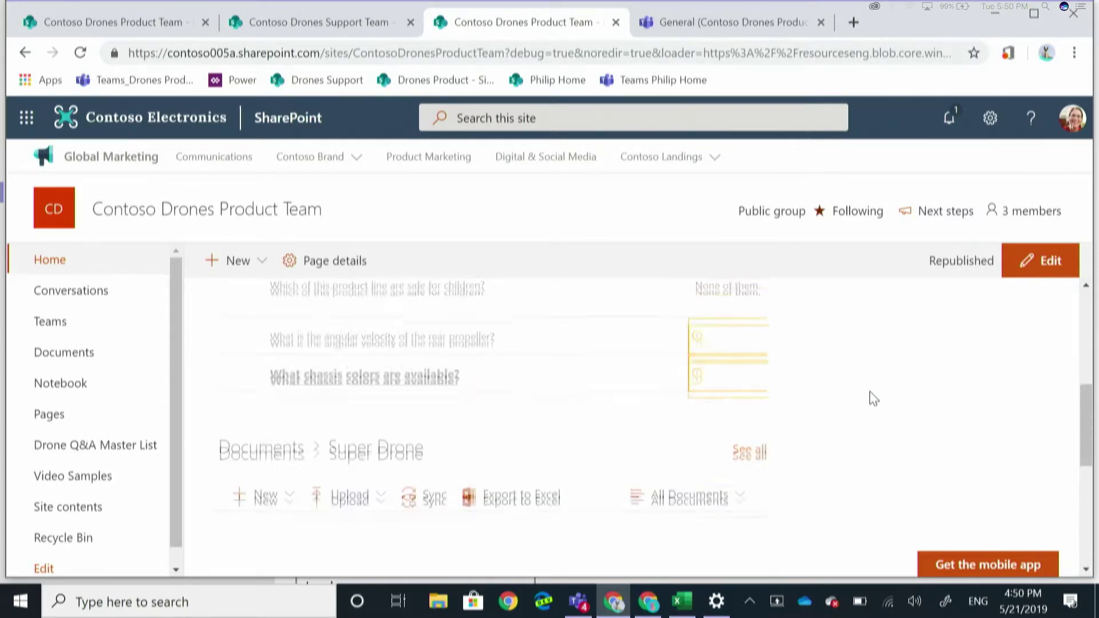
scroll(663, 320, right, 10)
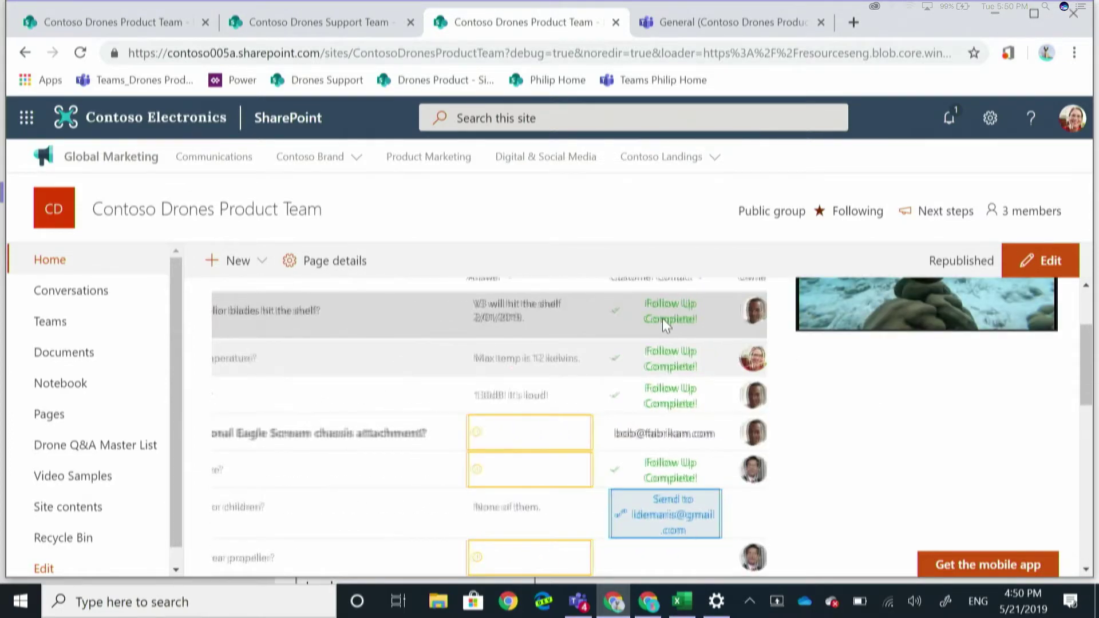
click(662, 319)
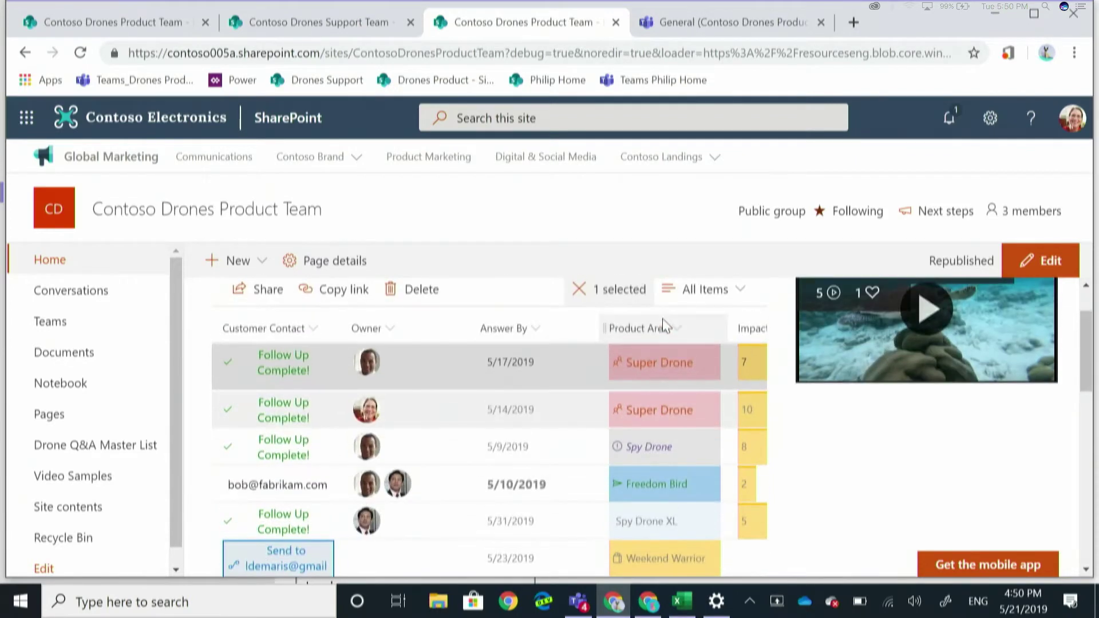
scroll(896, 489, down, 10)
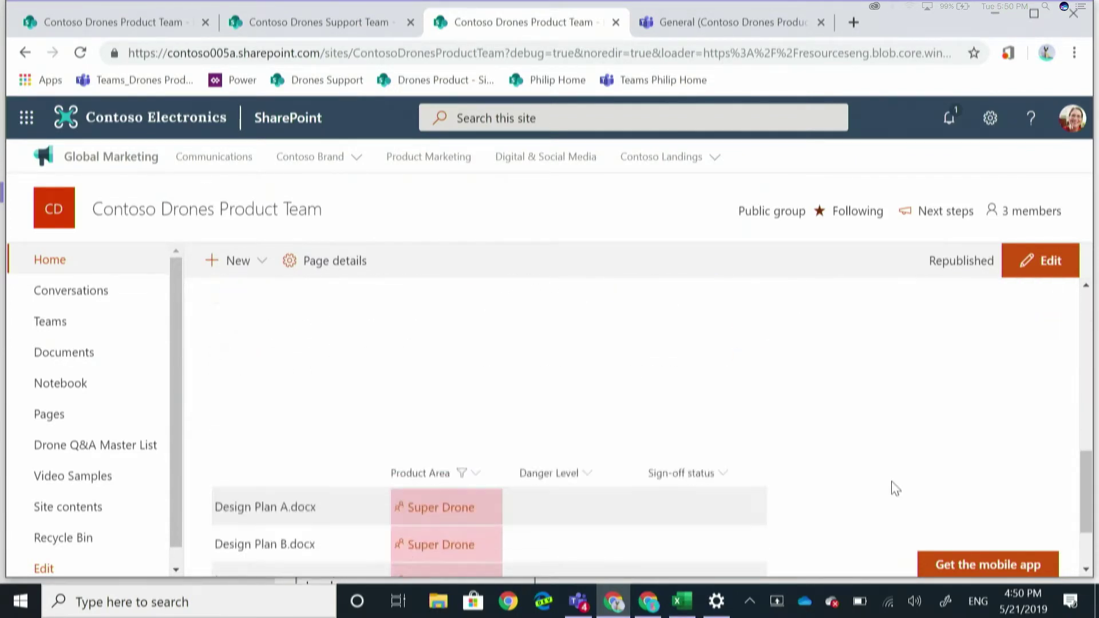
scroll(896, 489, down, 1)
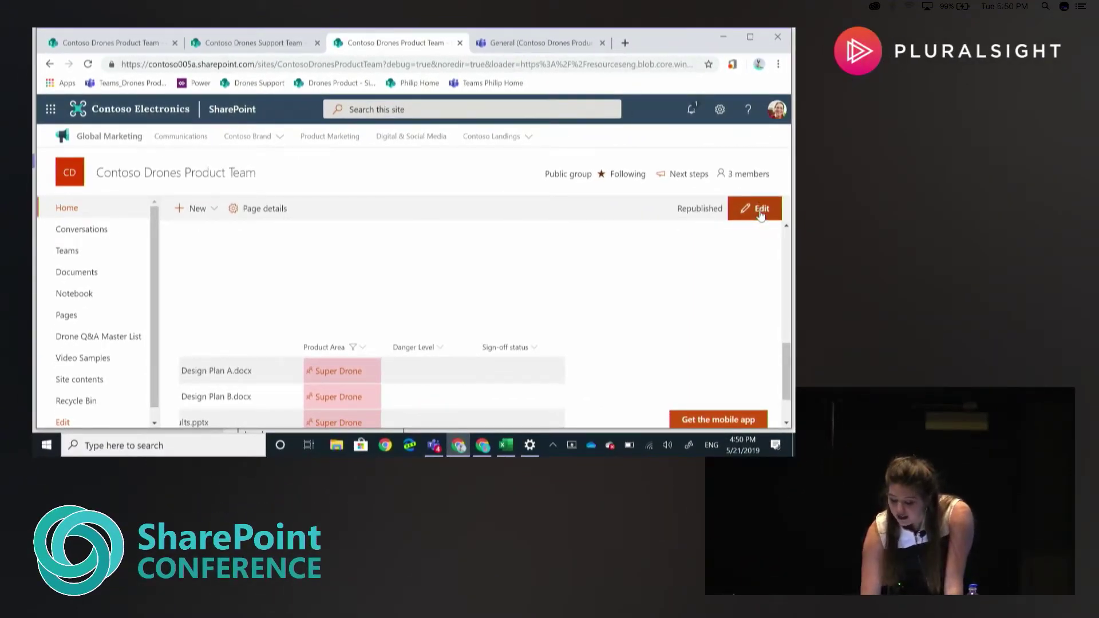
Step: Put the home page into edit mode and open the Documents web part's settings
click(760, 213)
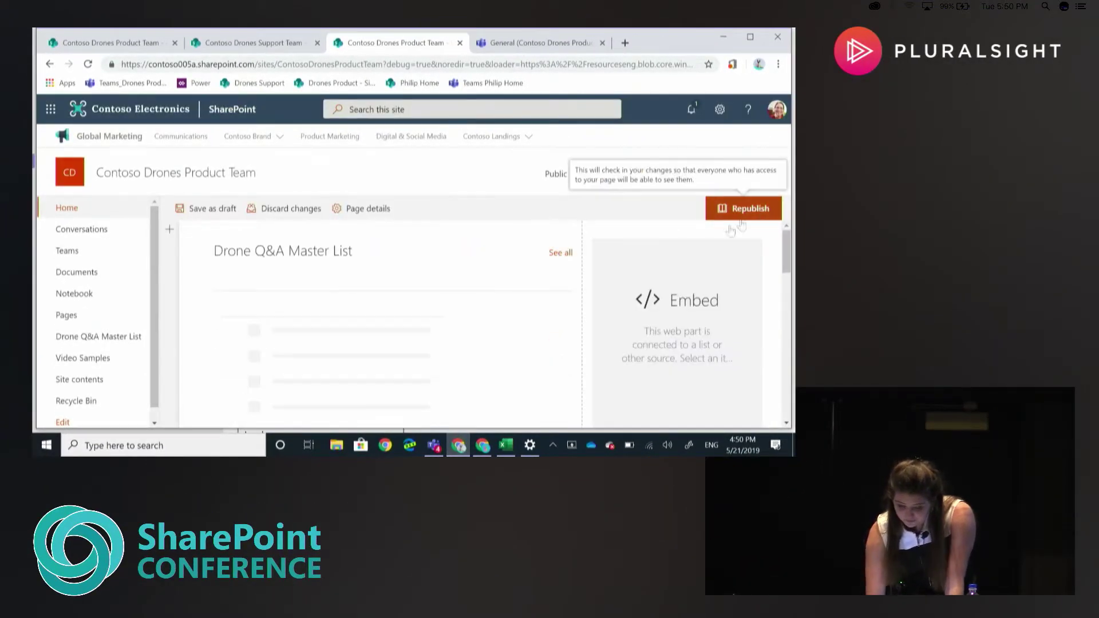
scroll(639, 344, down, 2)
scroll(391, 296, down, 2)
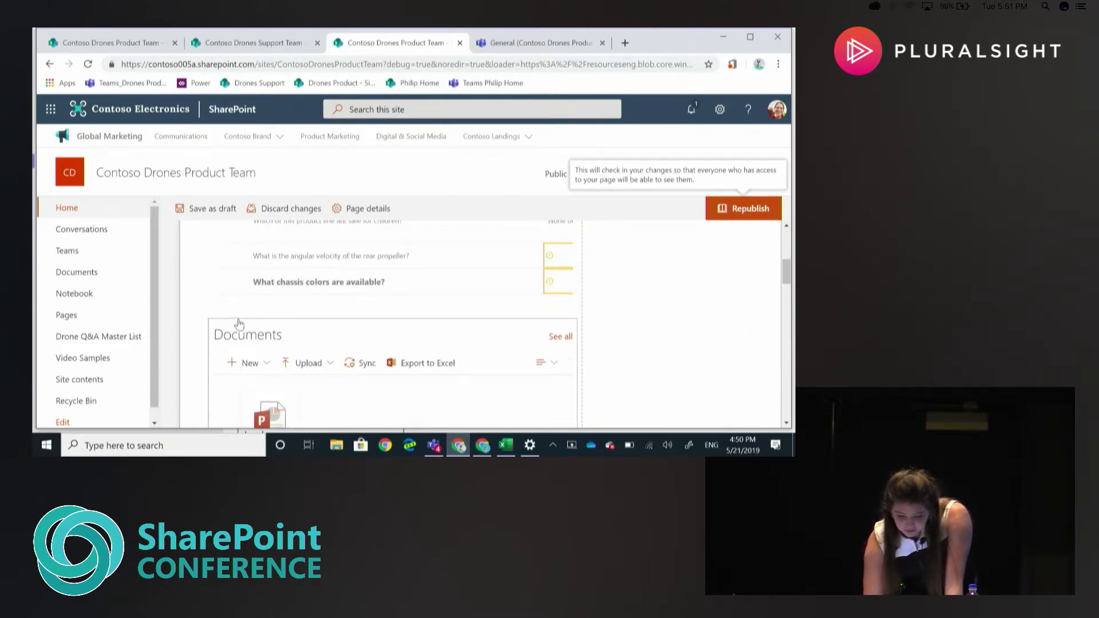
mouse_move(237, 323)
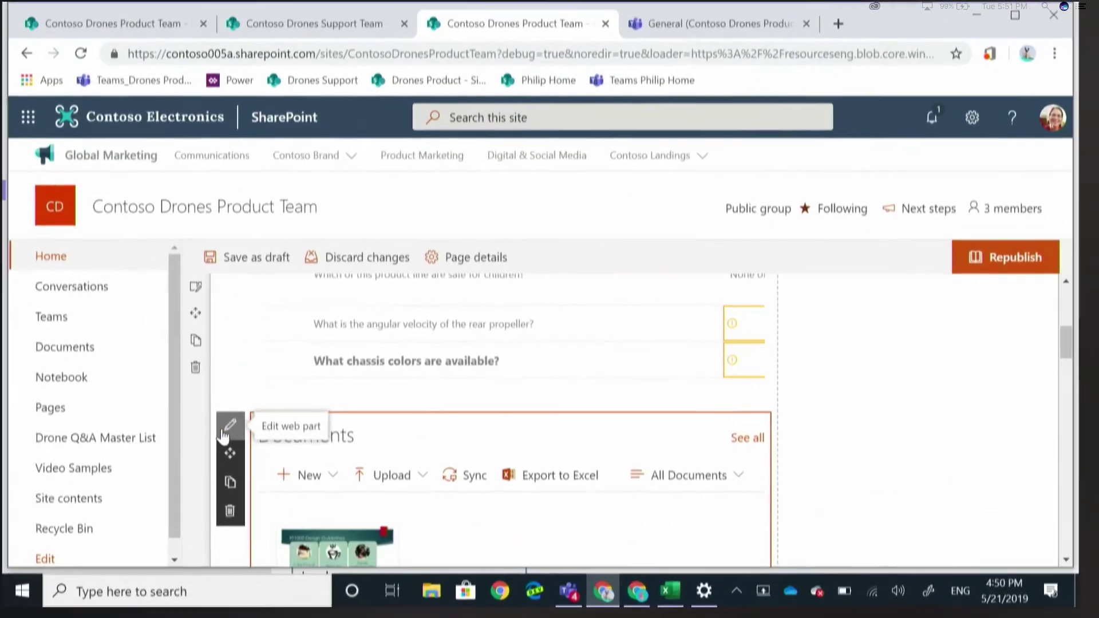
click(194, 327)
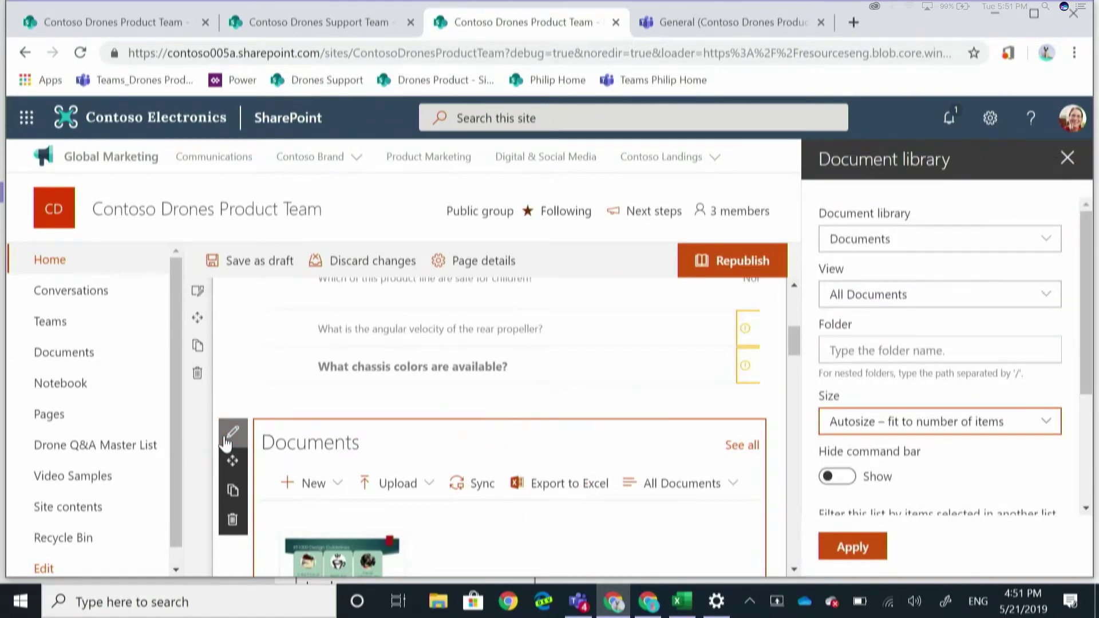
Step: Examine the Documents filter connection to Drone Q&A Master List and its selected-item property choices, and close the settings
scroll(985, 433, down, 3)
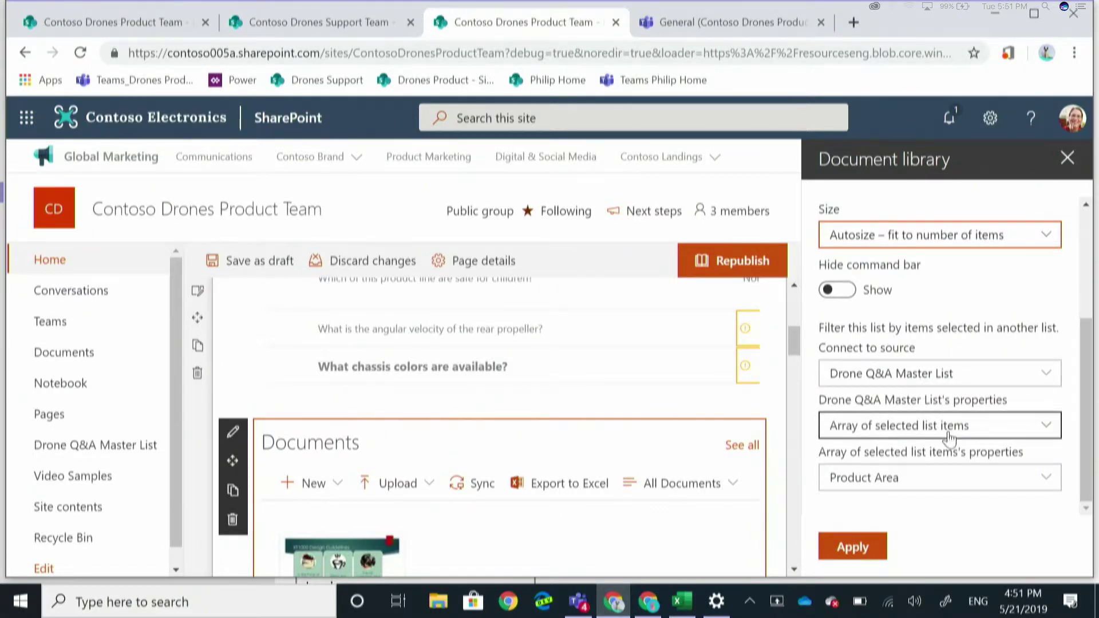
click(944, 478)
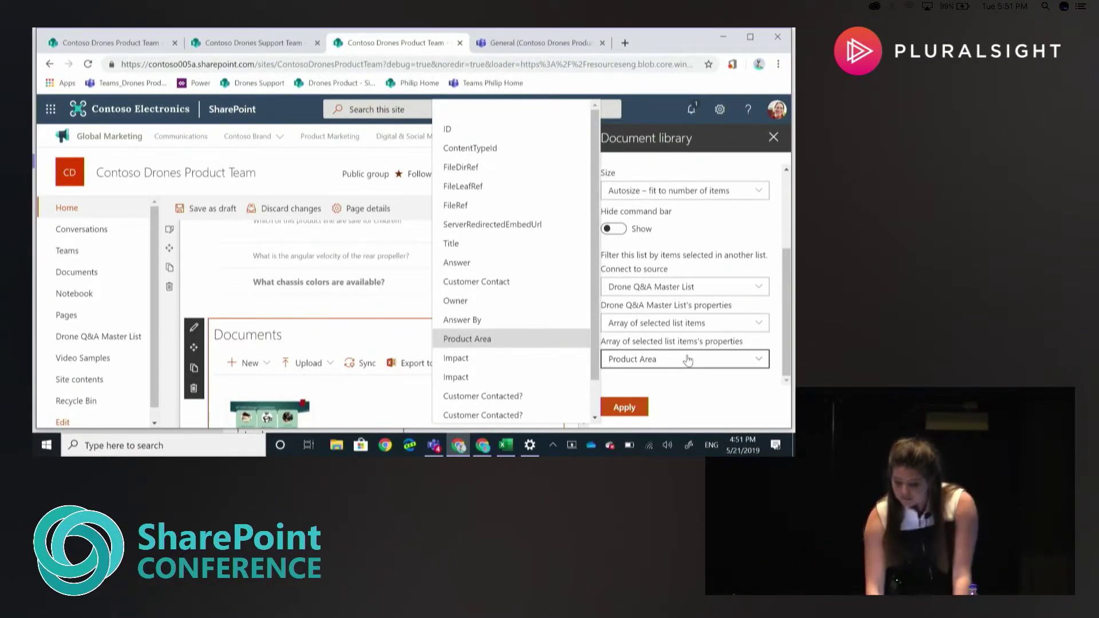
key(Escape)
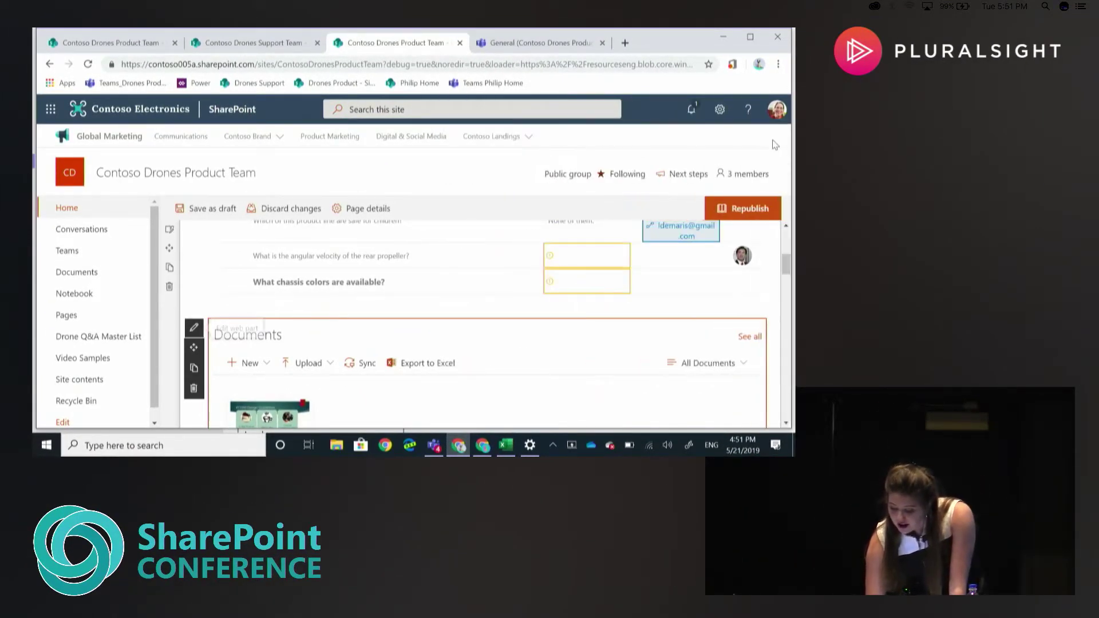
Step: Search the web parts for "list" and add a List properties web part to column two above the Embed web part
scroll(673, 371, up, 5)
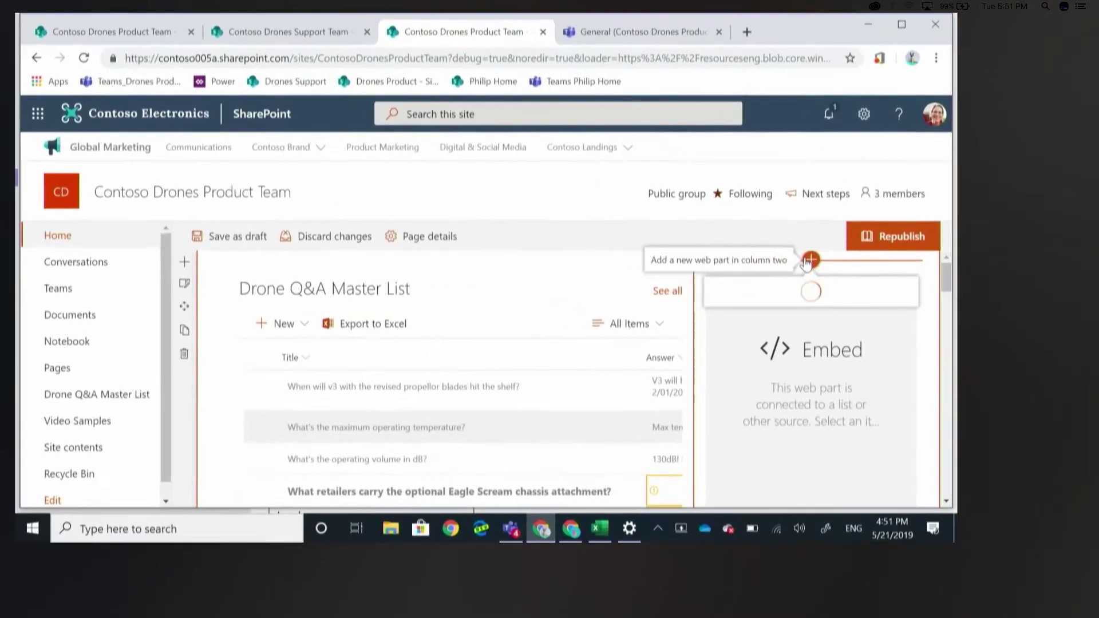
click(675, 228)
text(listio)
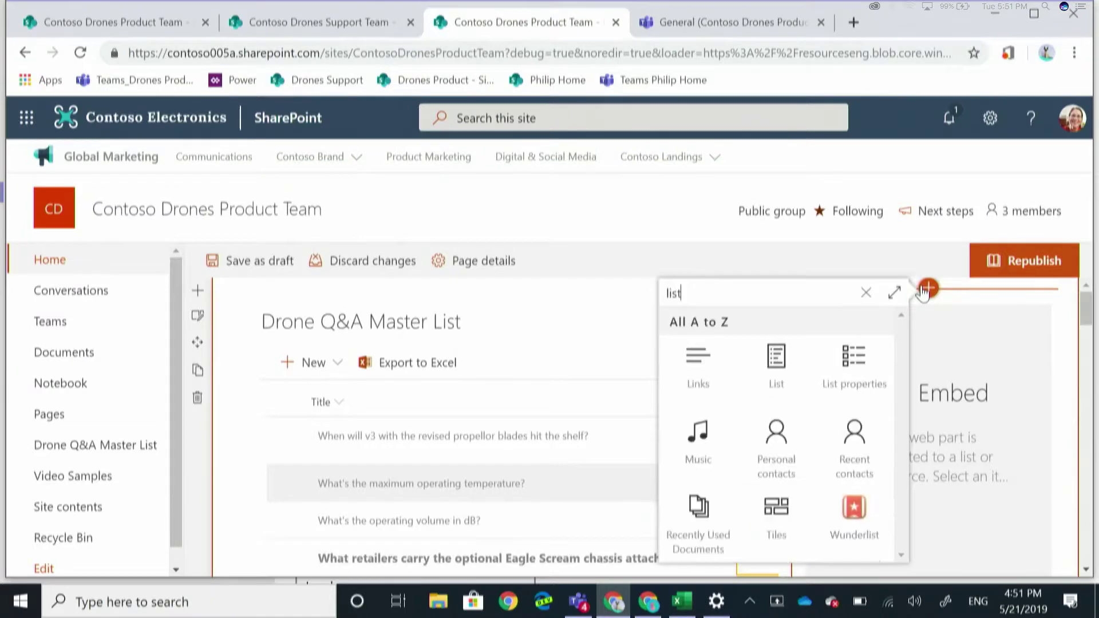
key(BackSpace)
key(BackSpace)
click(844, 384)
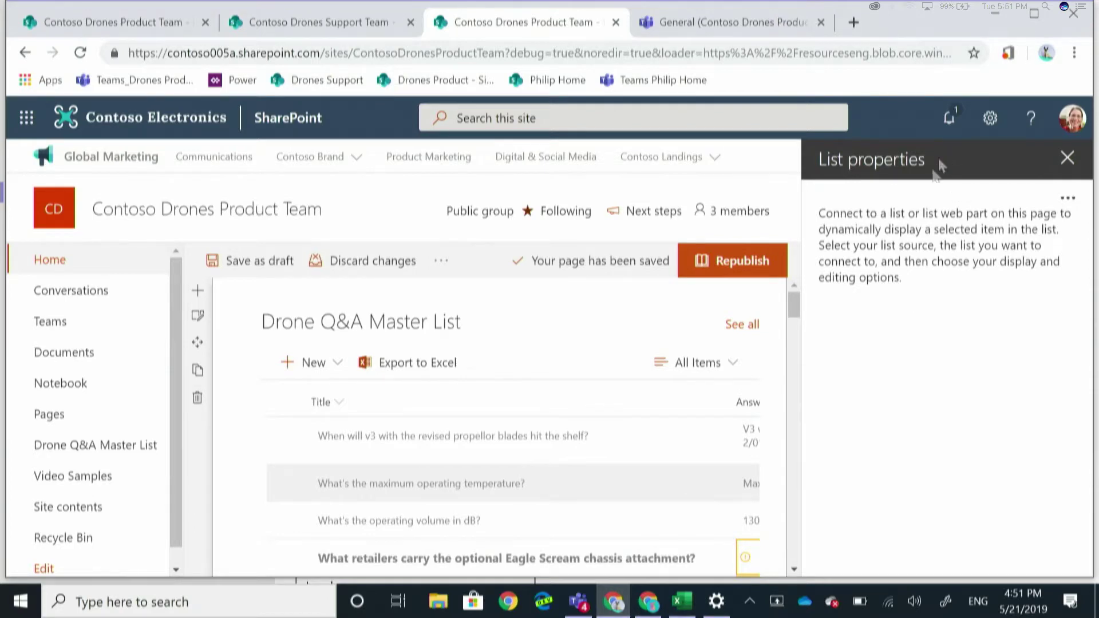
Step: Connect the List properties web part to the Drone Q&A Master List as its source
click(1067, 198)
click(1033, 219)
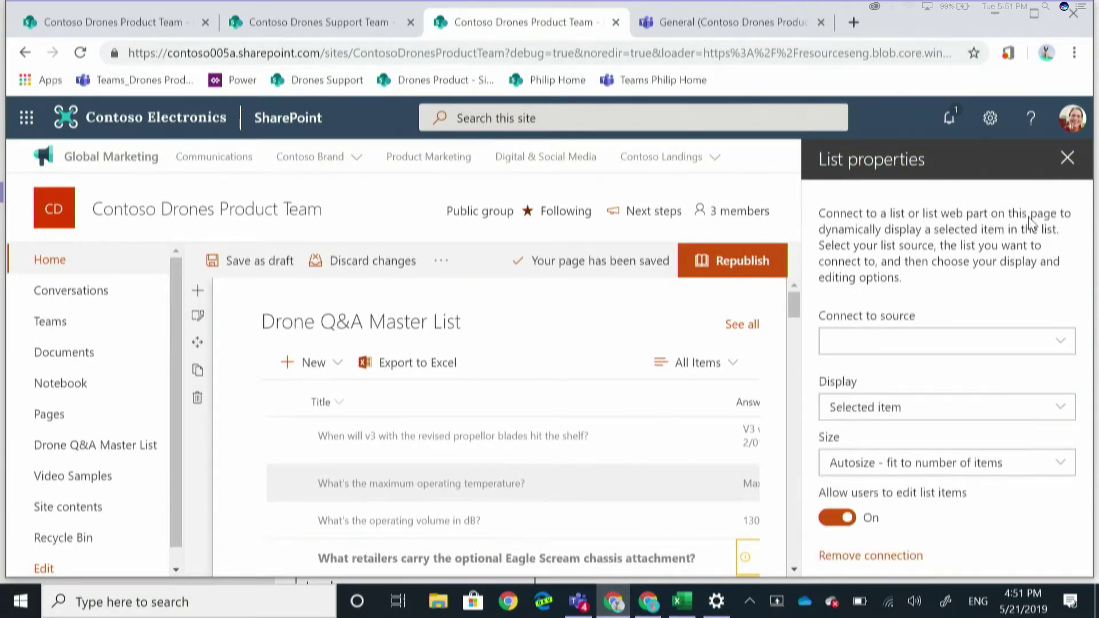
click(899, 342)
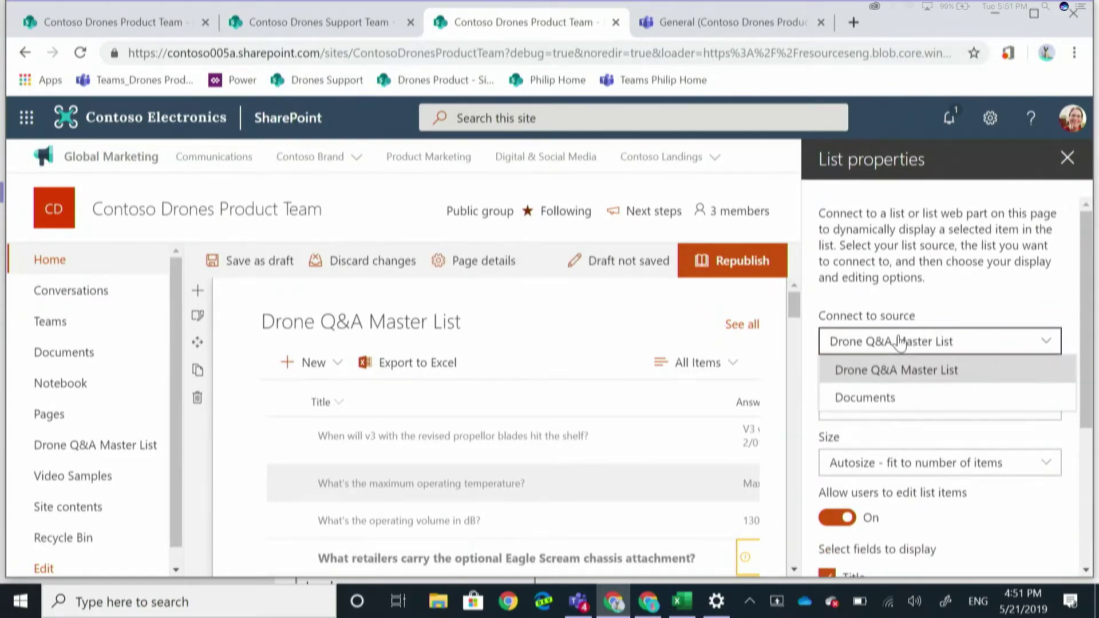
click(932, 369)
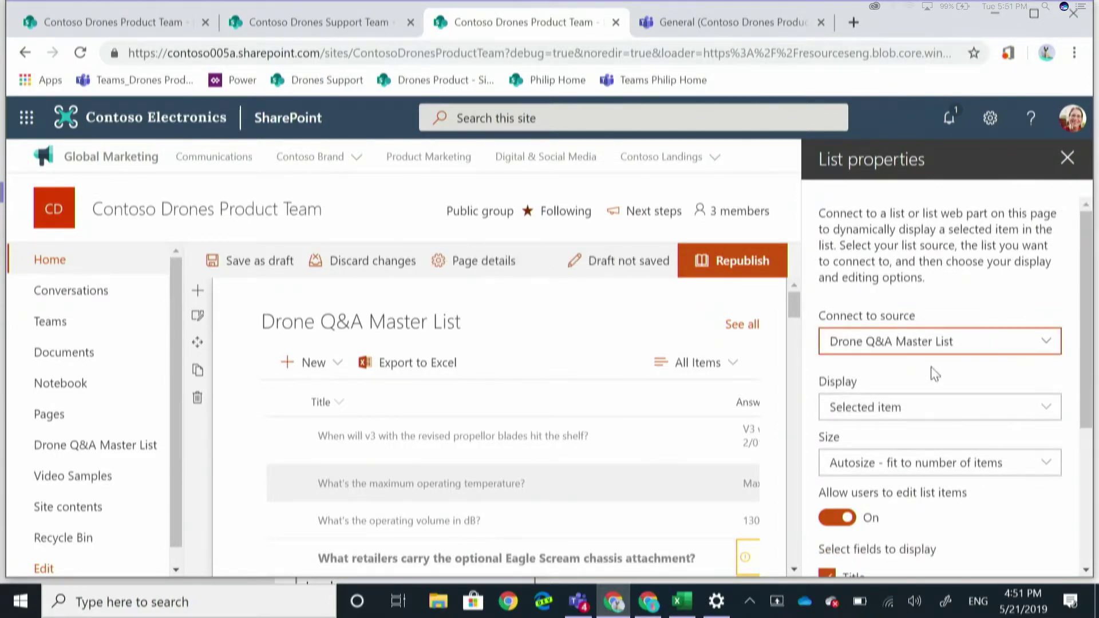
Step: Exclude the Attachments and Stream fields from the List properties display and close its settings
scroll(935, 374, down, 2)
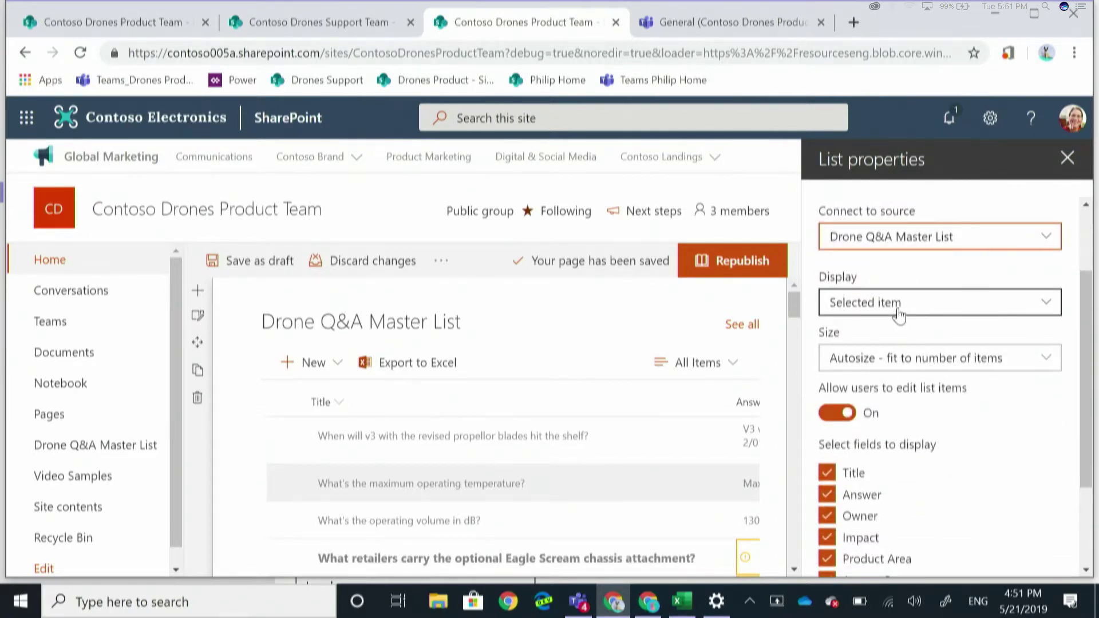
scroll(992, 457, down, 3)
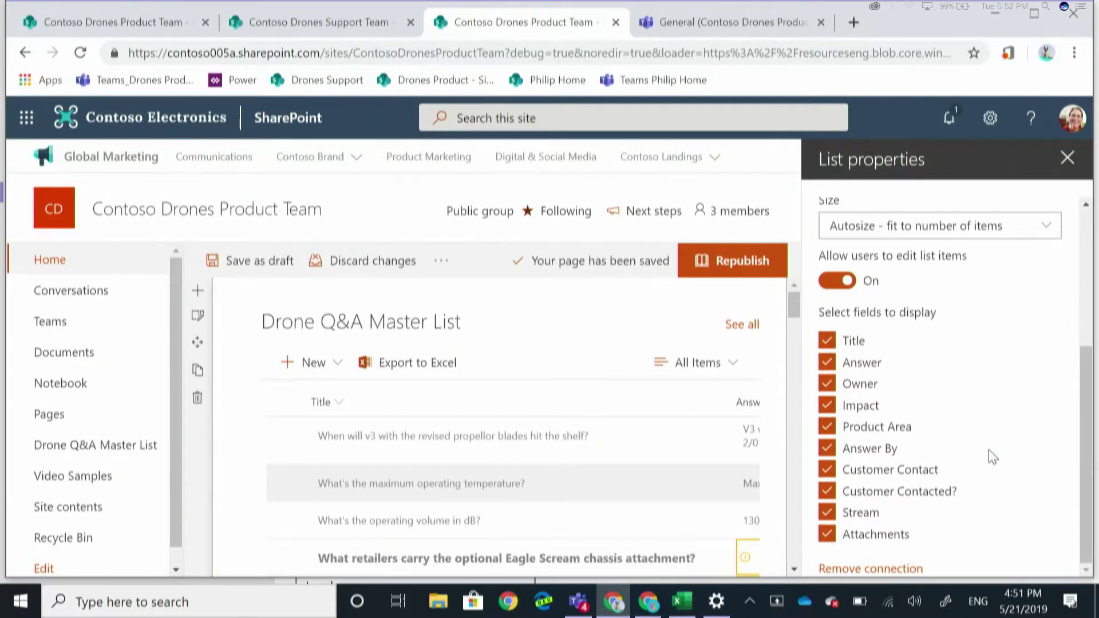
click(828, 534)
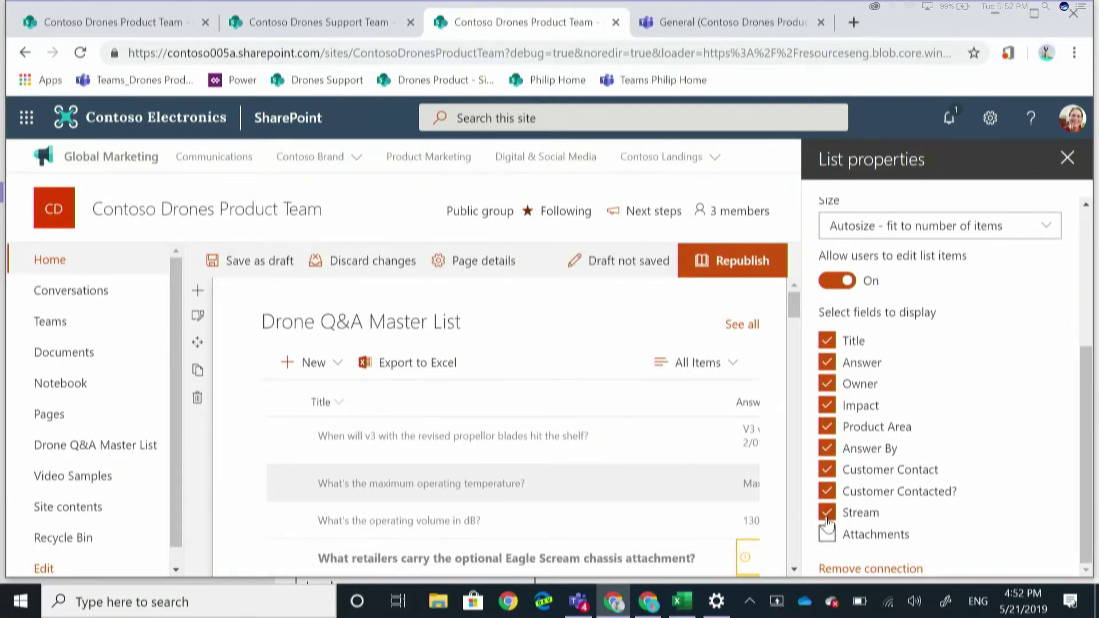
click(827, 512)
click(1067, 158)
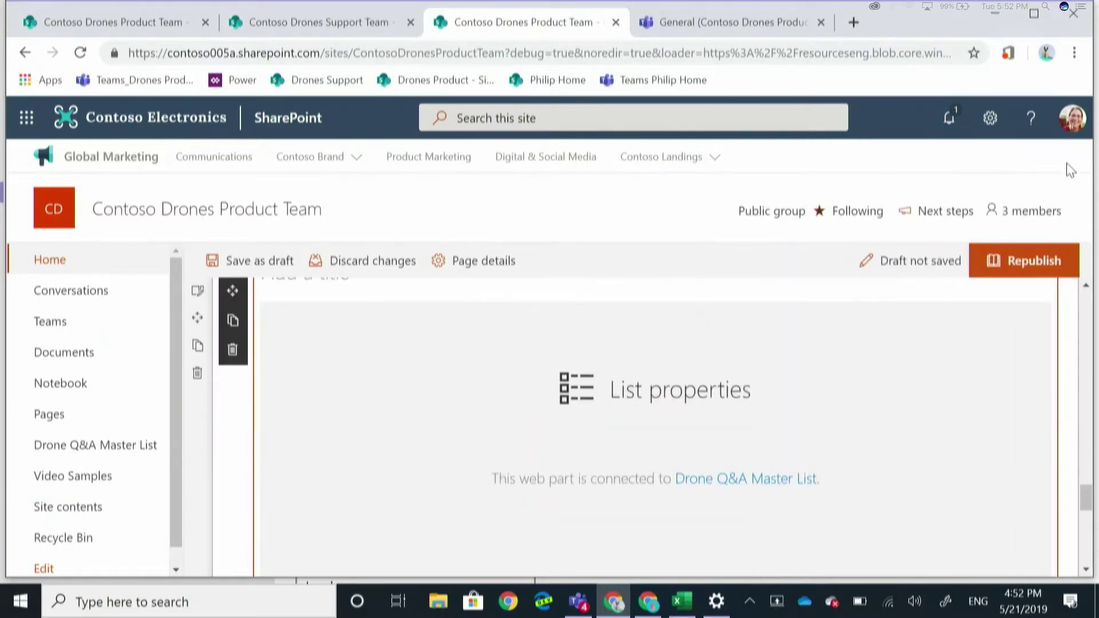
Step: Select the "When will v3 with the revised propellor blades hit the shelf?" item in the Drone Q&A Master List web part
scroll(909, 452, up, 5)
scroll(910, 452, up, 6)
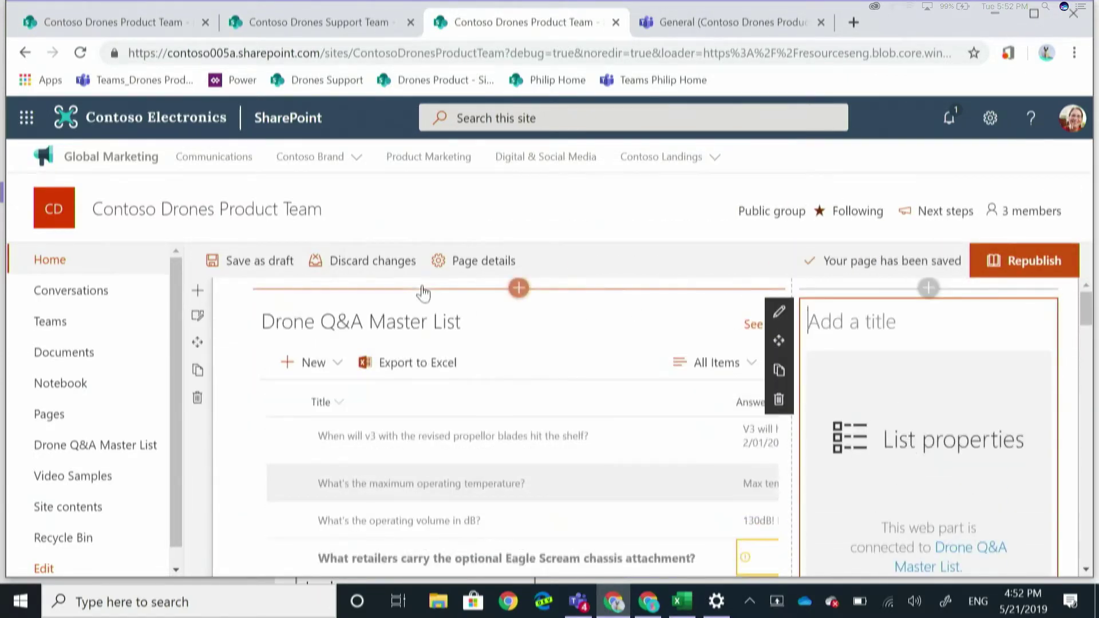
click(285, 440)
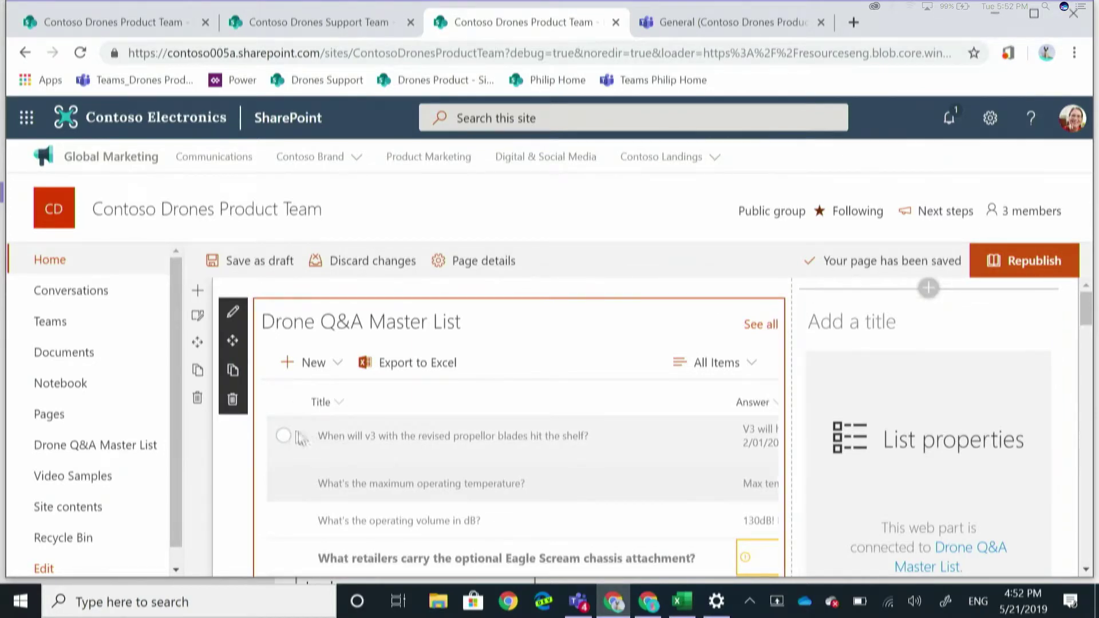
click(284, 437)
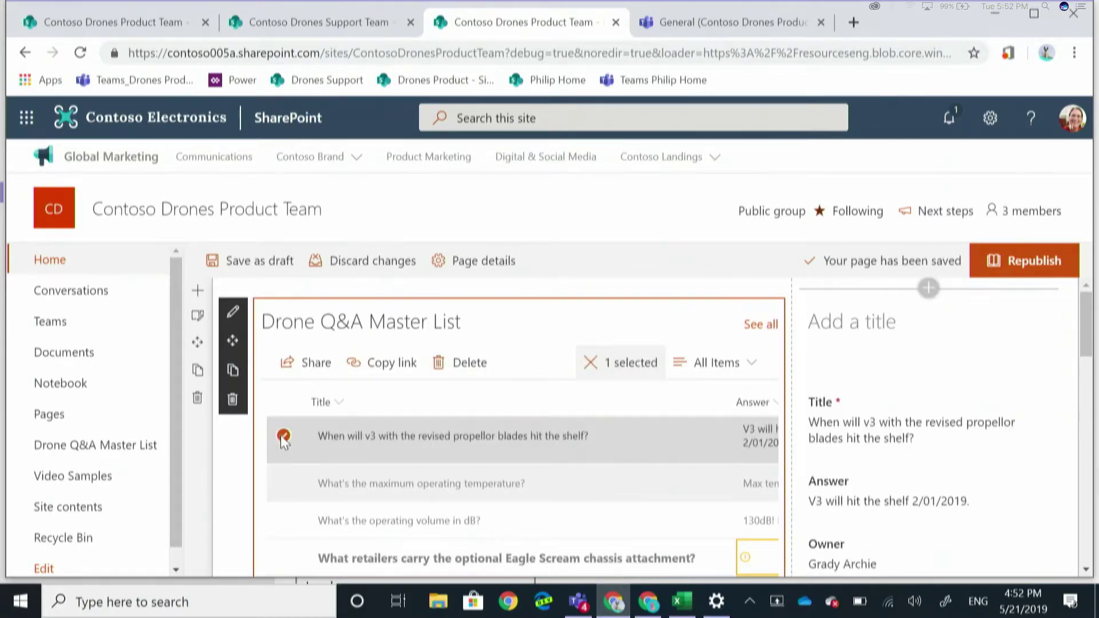
Step: Set the selected item's Impact to 2 directly in the List properties web part
scroll(876, 480, down, 2)
scroll(878, 480, down, 1)
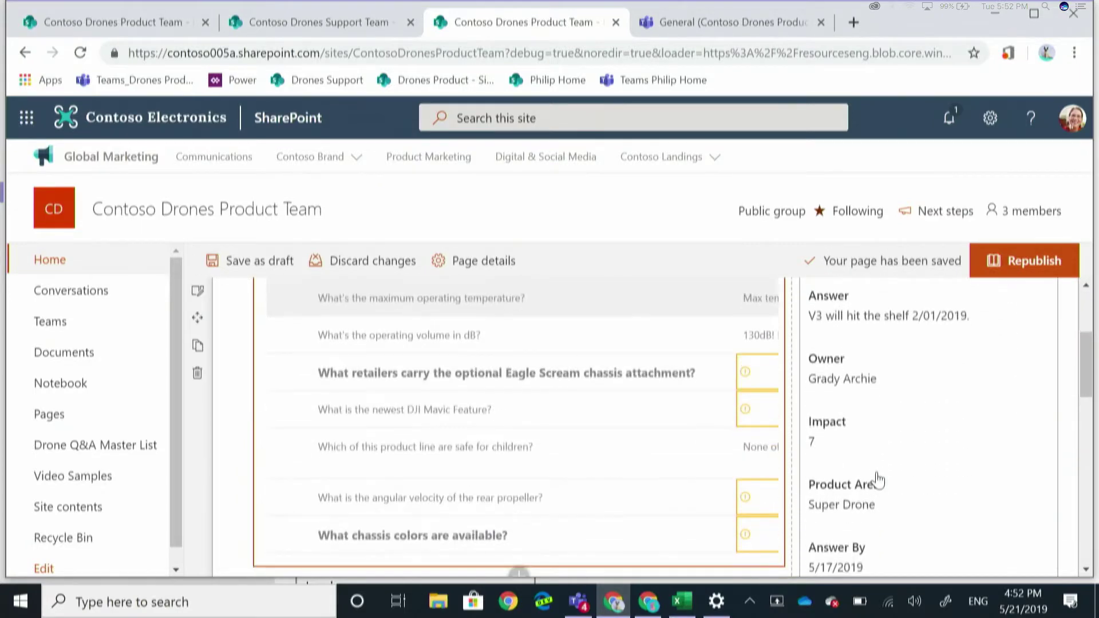
click(844, 446)
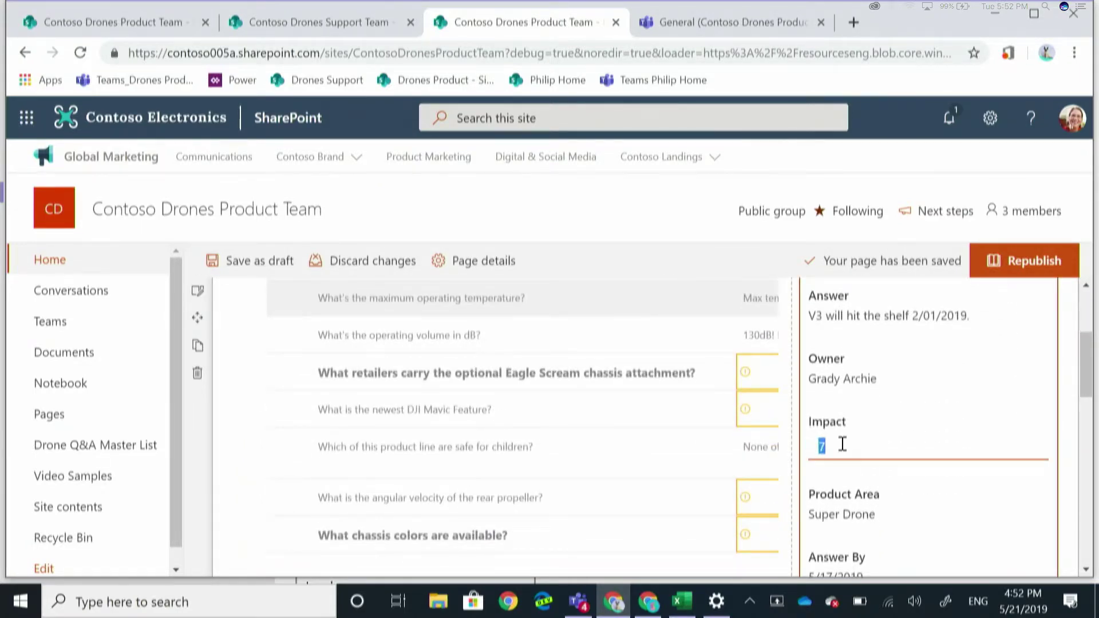
click(913, 517)
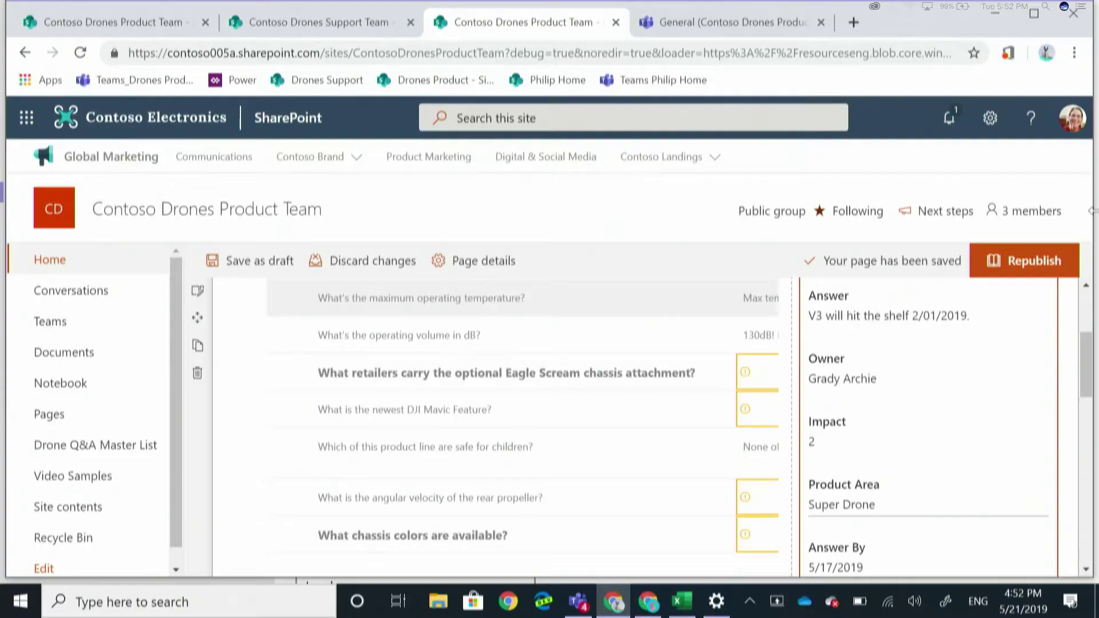
Step: Republish the page, switch to the team's Home Page in Microsoft Teams and allow its debug scripts to load
click(1026, 268)
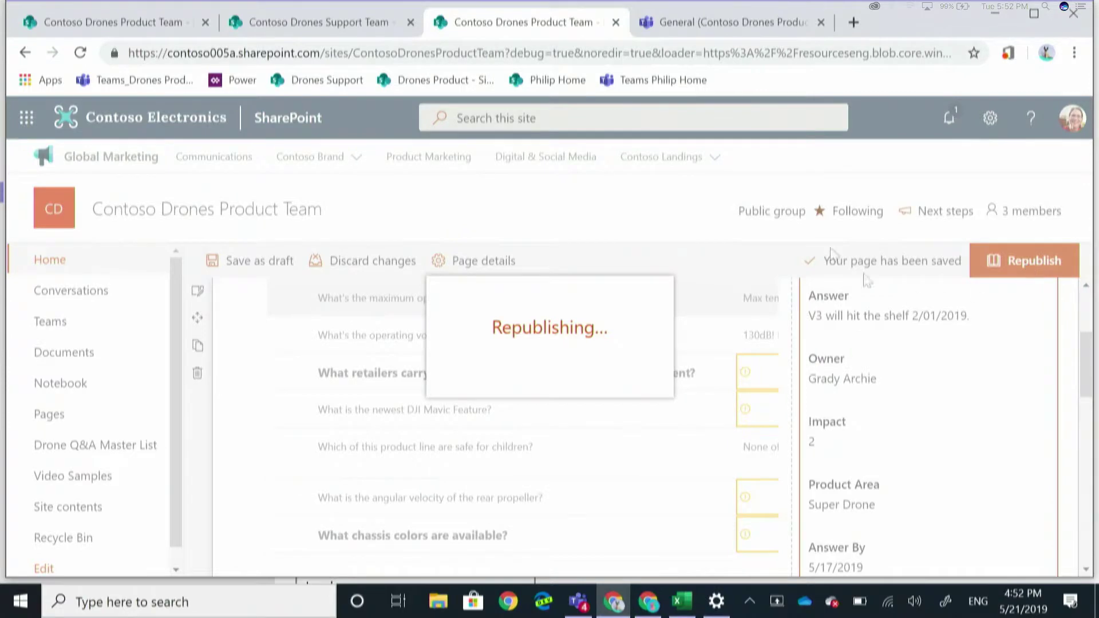
click(724, 22)
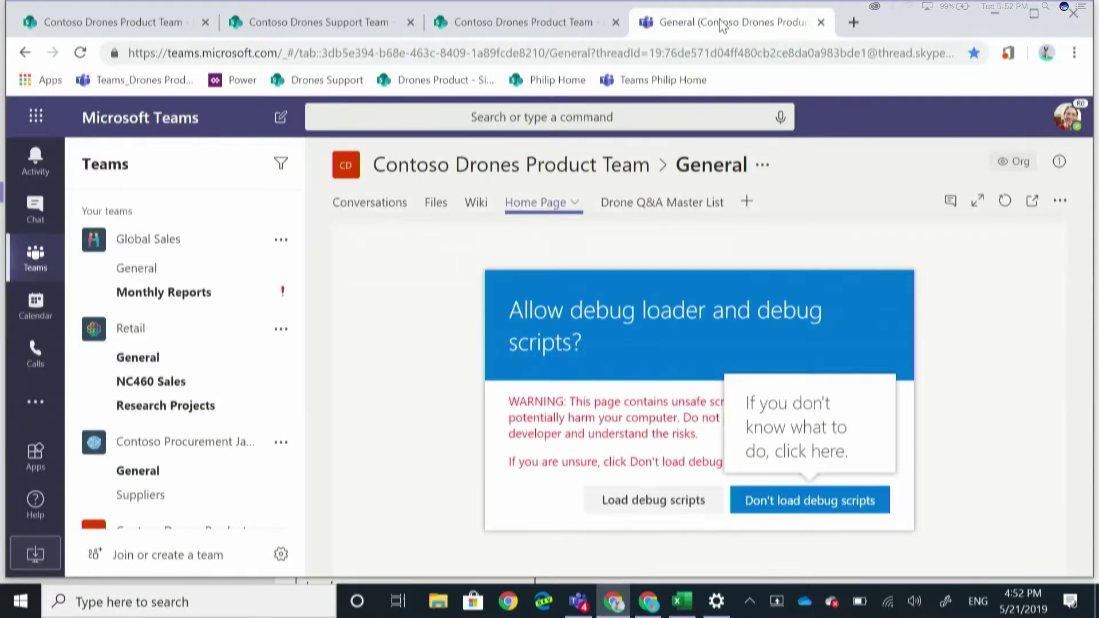
click(646, 501)
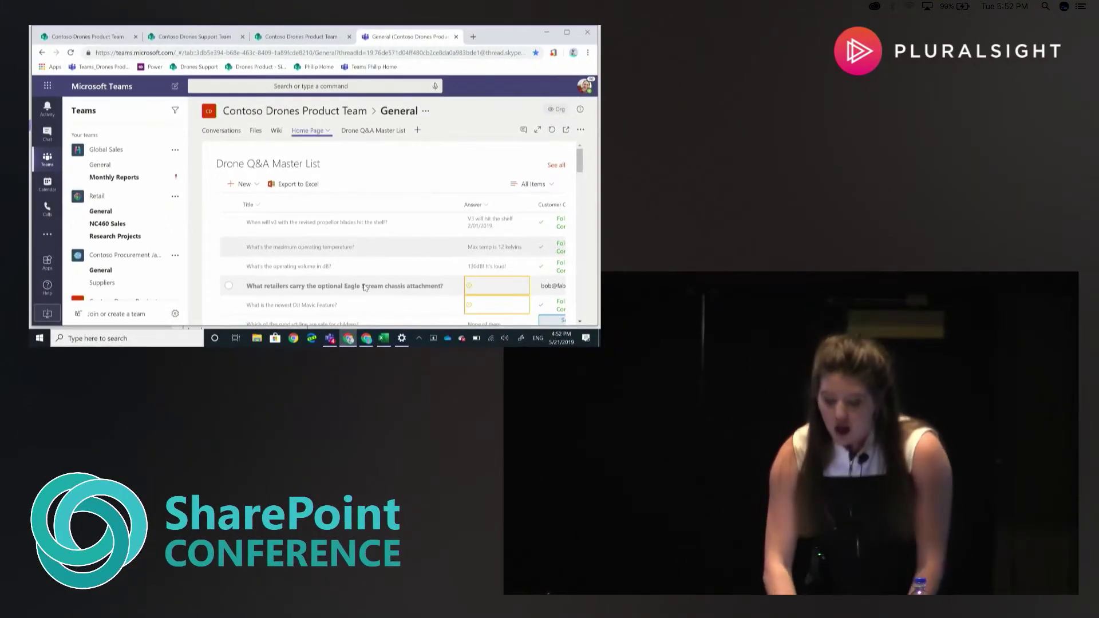
Step: Select the v3 propellor blades question on the Teams Home Page and examine the connected documents and embedded content below it
click(229, 223)
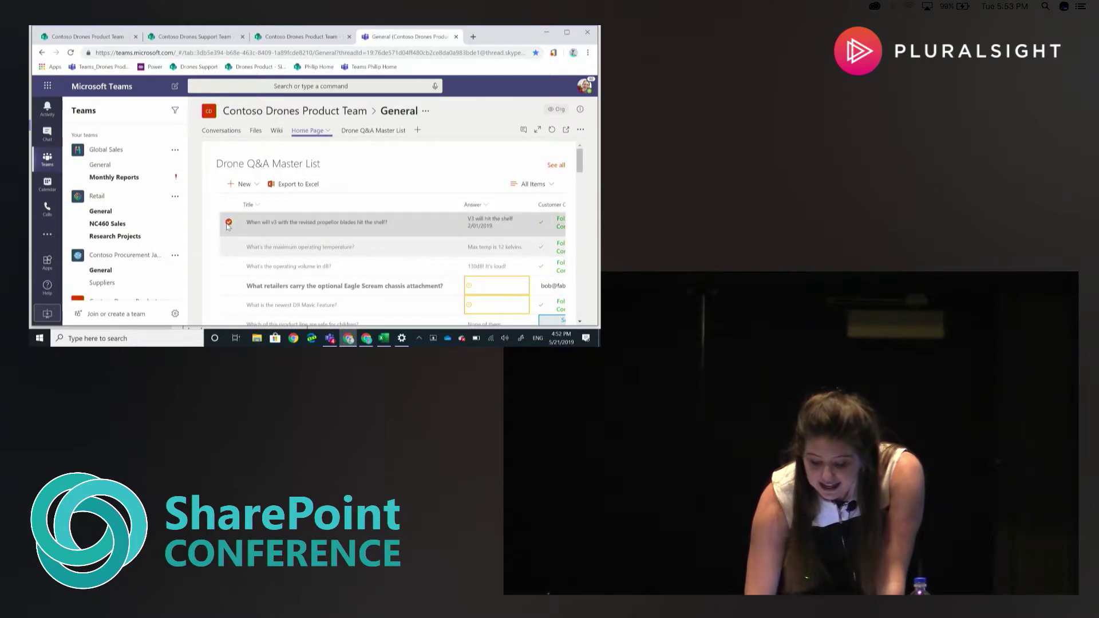
scroll(227, 227, down, 2)
scroll(227, 227, down, 3)
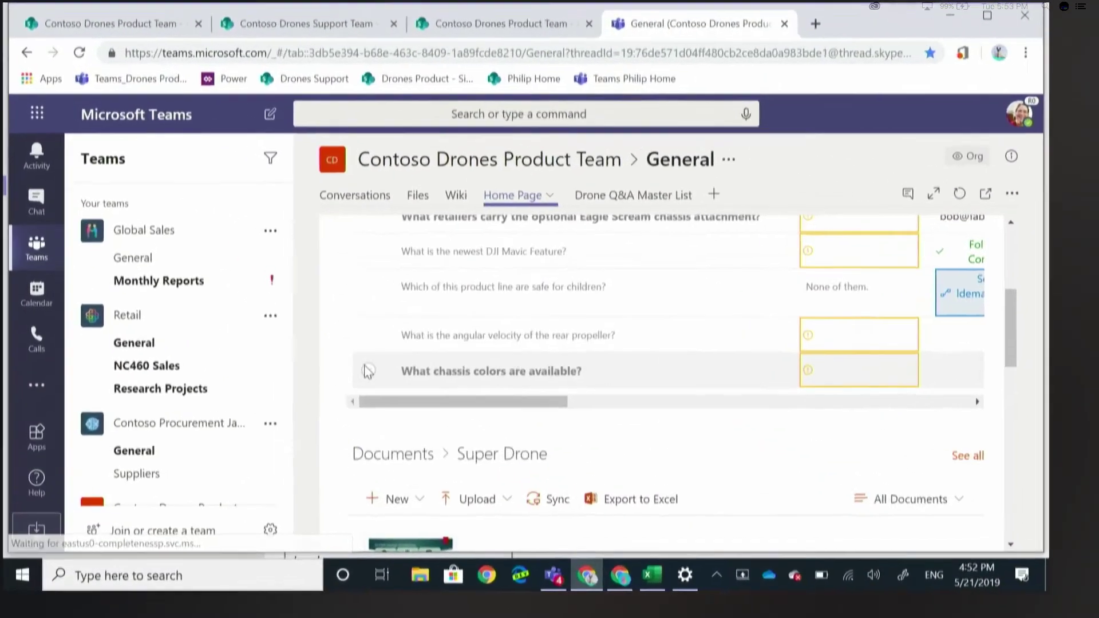
scroll(343, 413, down, 3)
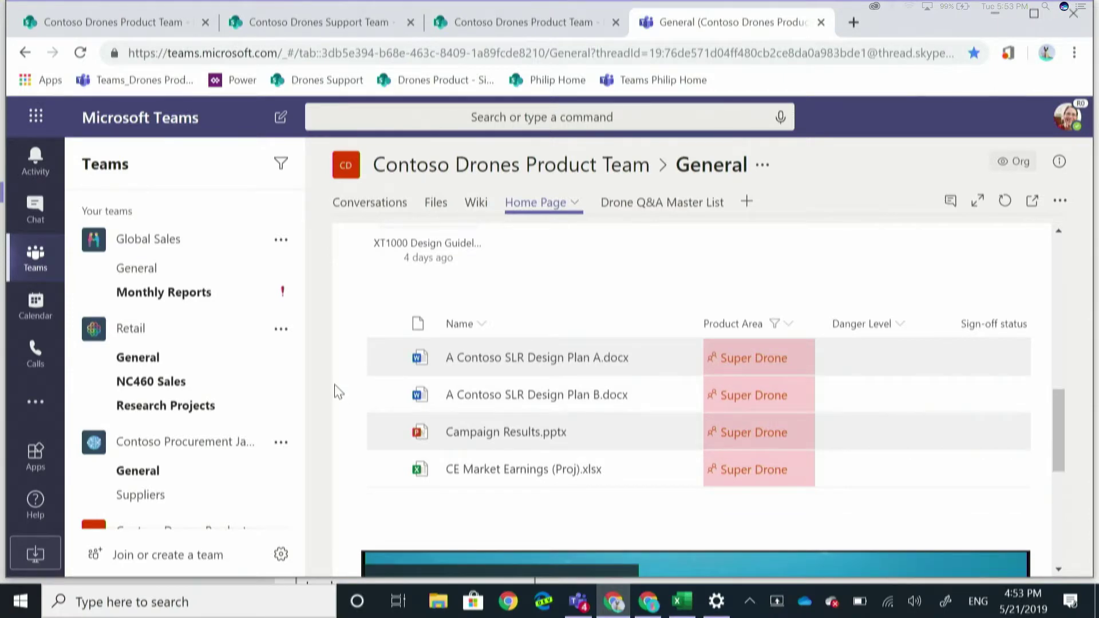
scroll(338, 393, down, 5)
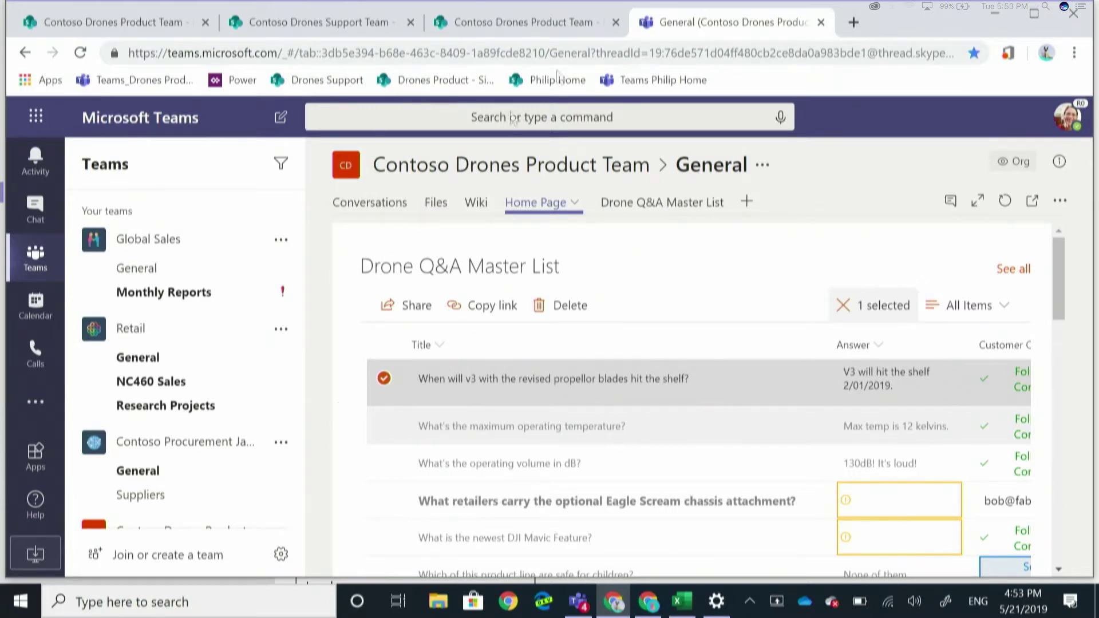
Step: Examine the Drone Q&A Master List's formatted columns and view options in the Teams channel, and show its tab conversation
click(690, 204)
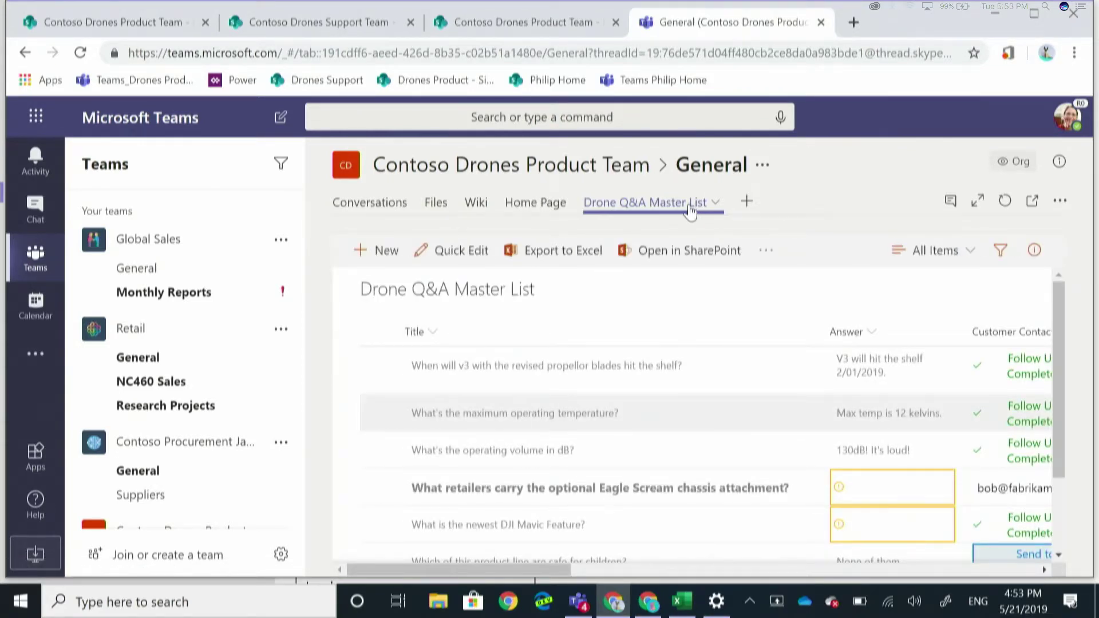
scroll(772, 449, right, 5)
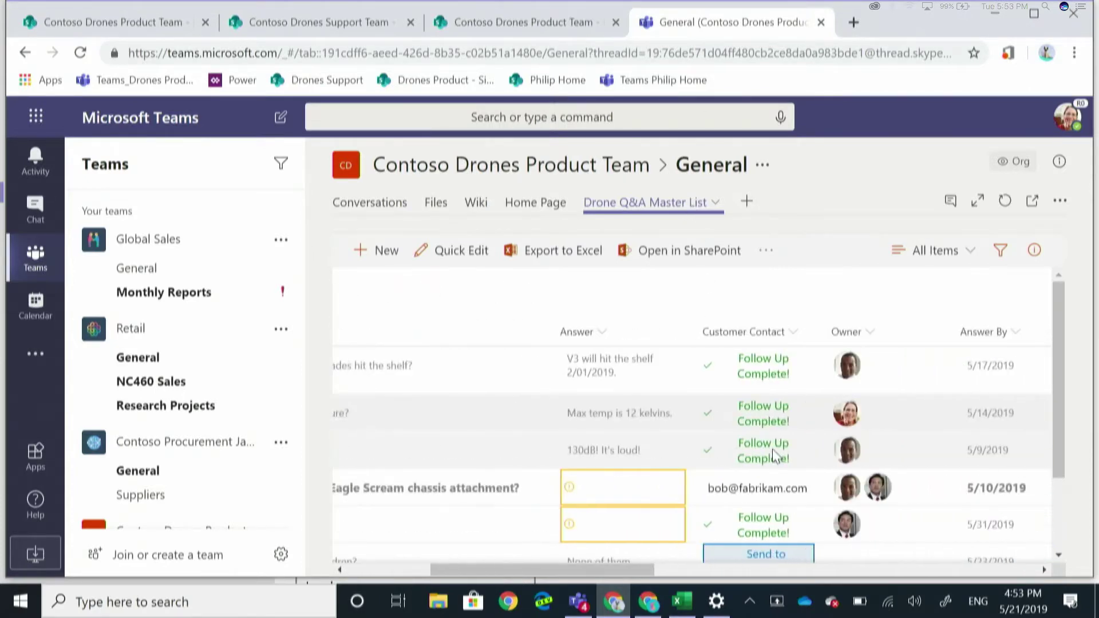
scroll(772, 449, right, 2)
click(961, 251)
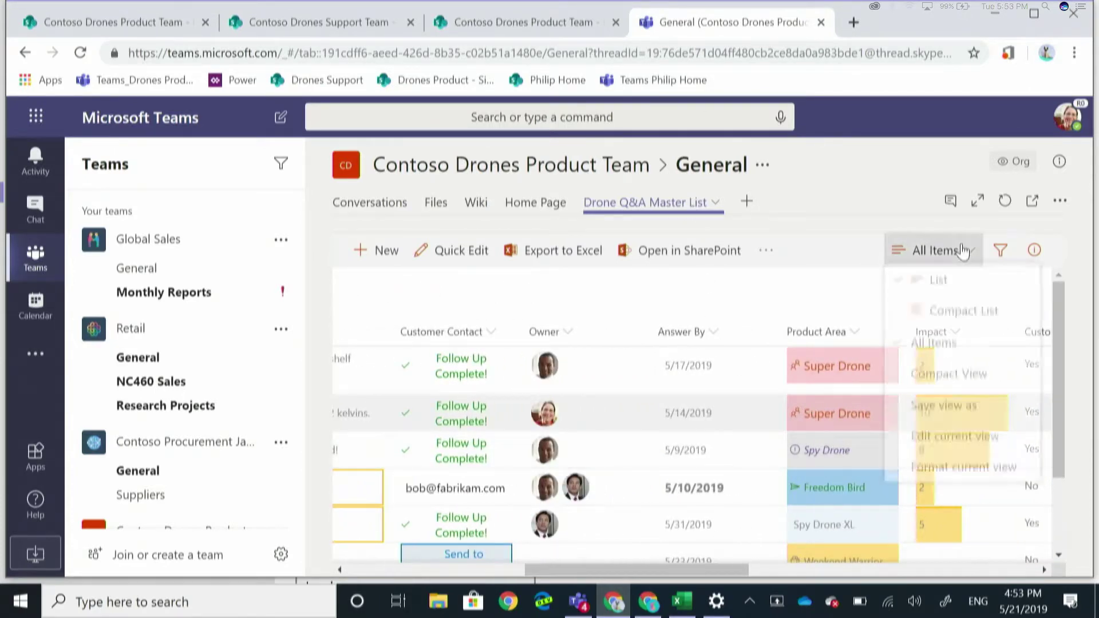
click(846, 294)
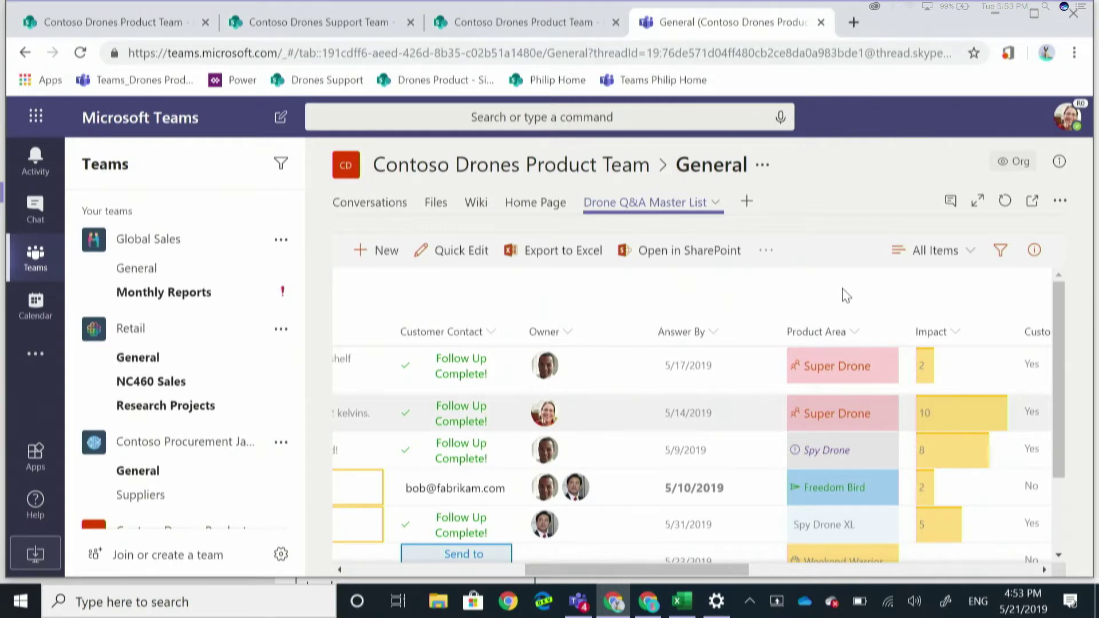
click(951, 201)
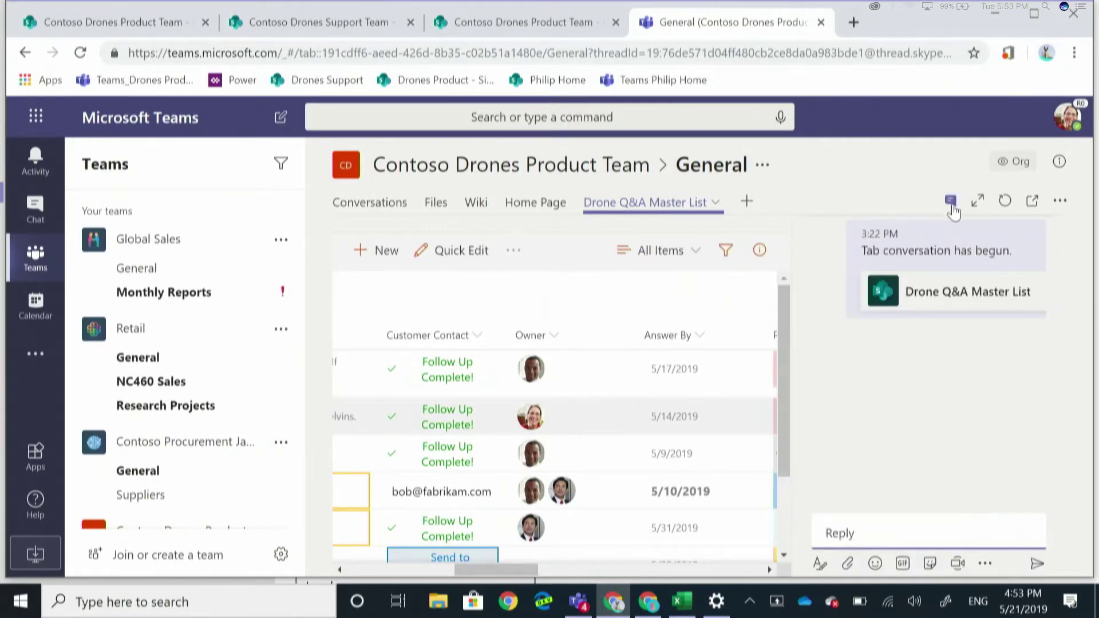